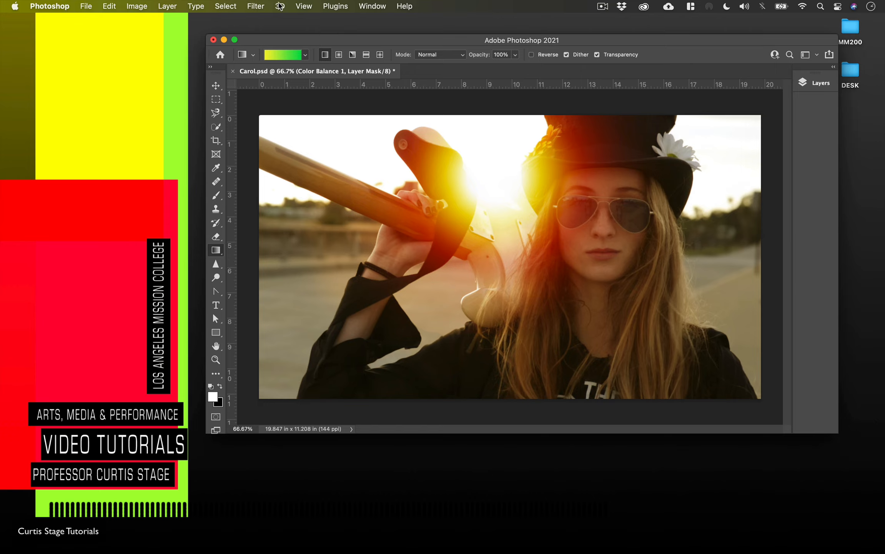
Create a new document 11 inches wide and 7 inches high at a resolution of 200 pixels/inch
{"action": "left_click", "coordinate": [87, 6]}
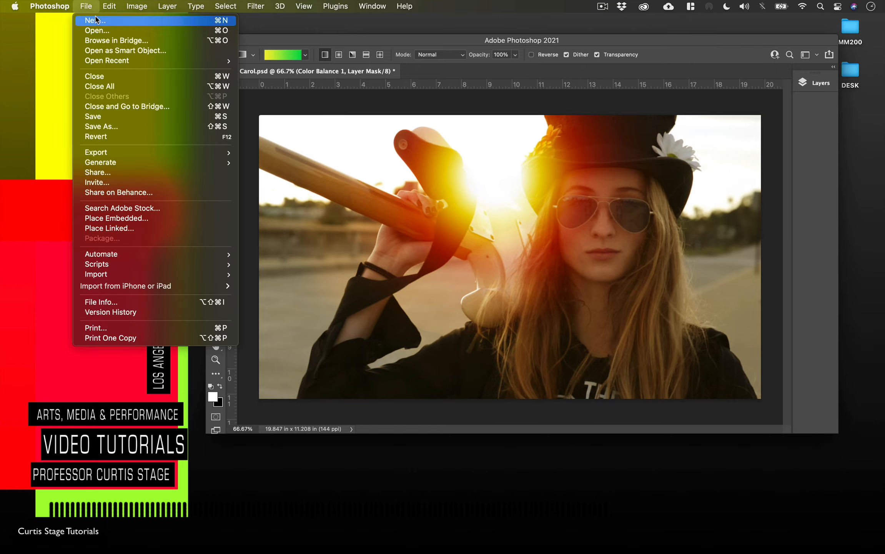
{"action": "left_click", "coordinate": [96, 20]}
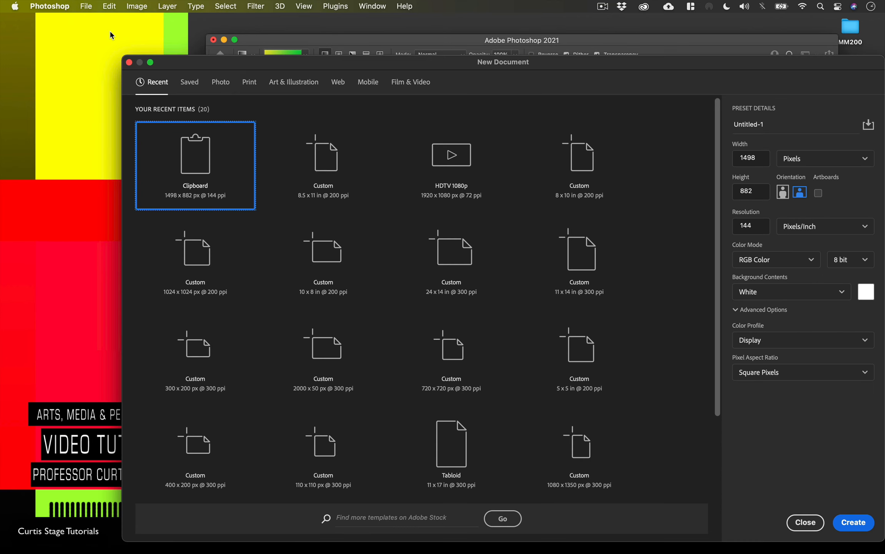
{"action": "left_click", "coordinate": [815, 160]}
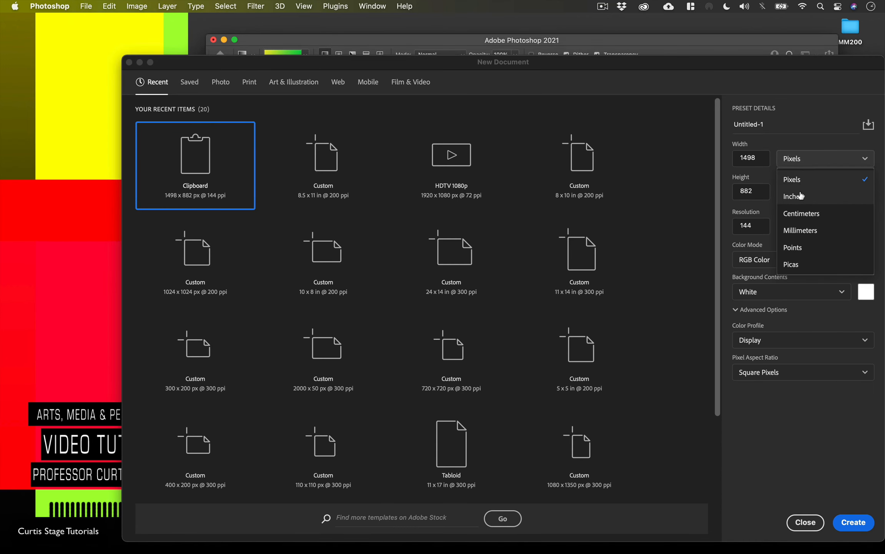
{"action": "left_click", "coordinate": [800, 196]}
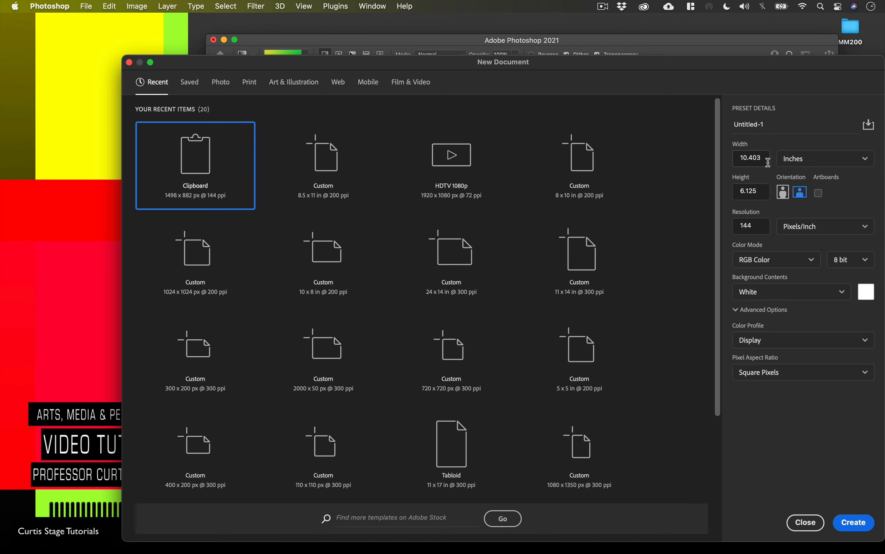
{"action": "left_click", "coordinate": [755, 226]}
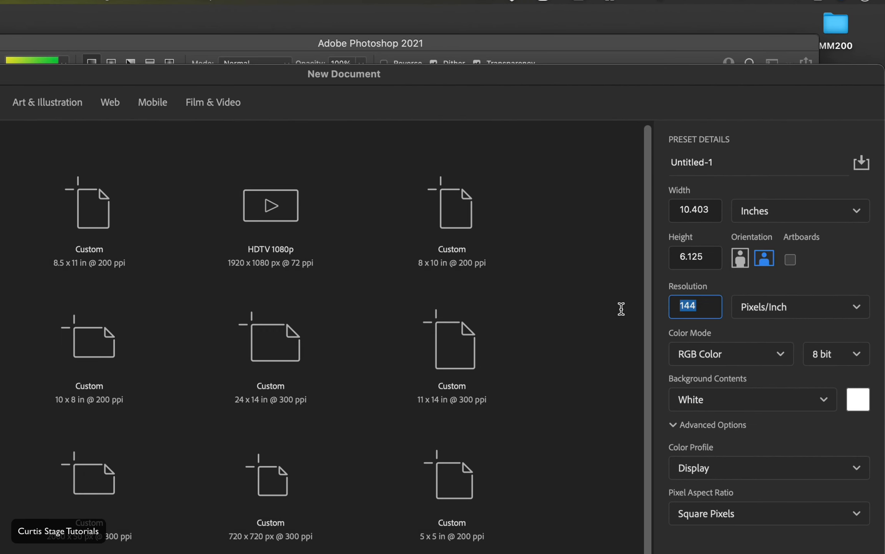
{"action": "type", "text": "1"}
{"action": "left_click_drag", "start_coordinate": [680, 211], "coordinate": [718, 208]}
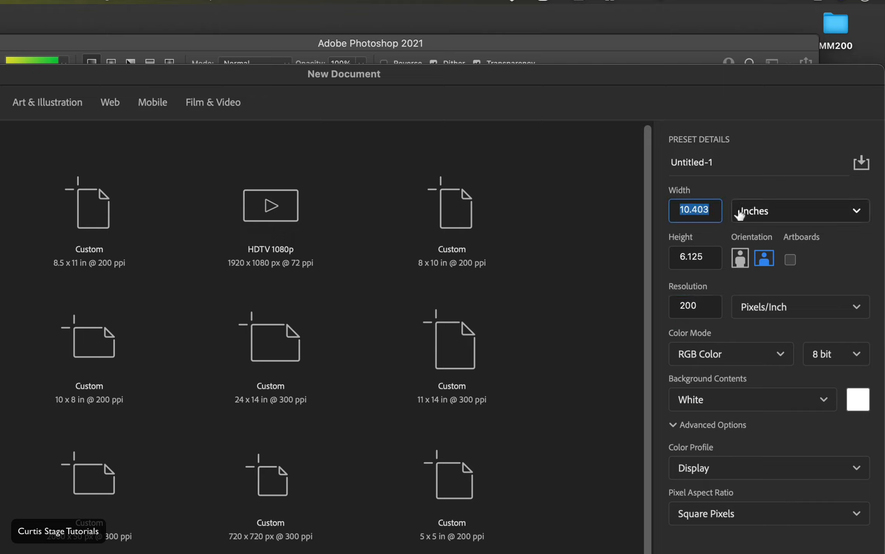
{"action": "type", "text": "11"}
{"action": "left_click_drag", "start_coordinate": [680, 257], "coordinate": [717, 257]}
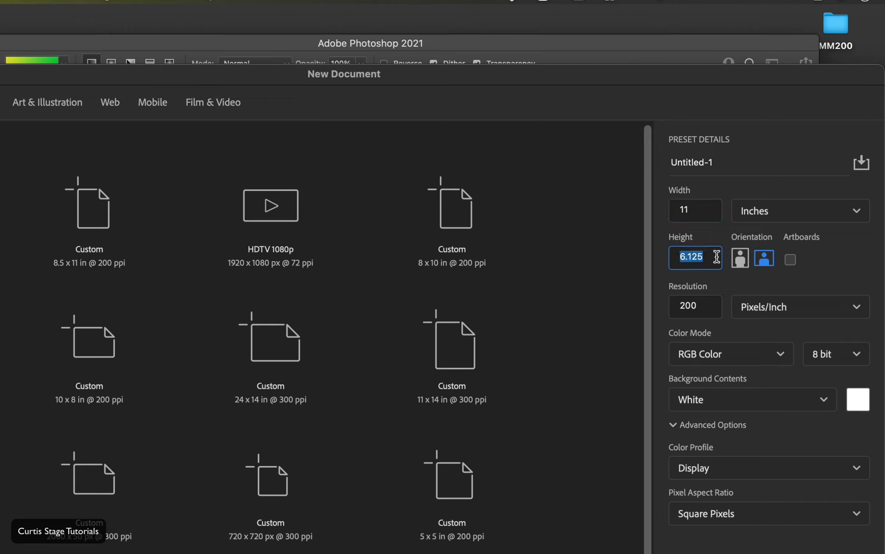
{"action": "type", "text": "7"}
{"action": "key", "text": "Return"}
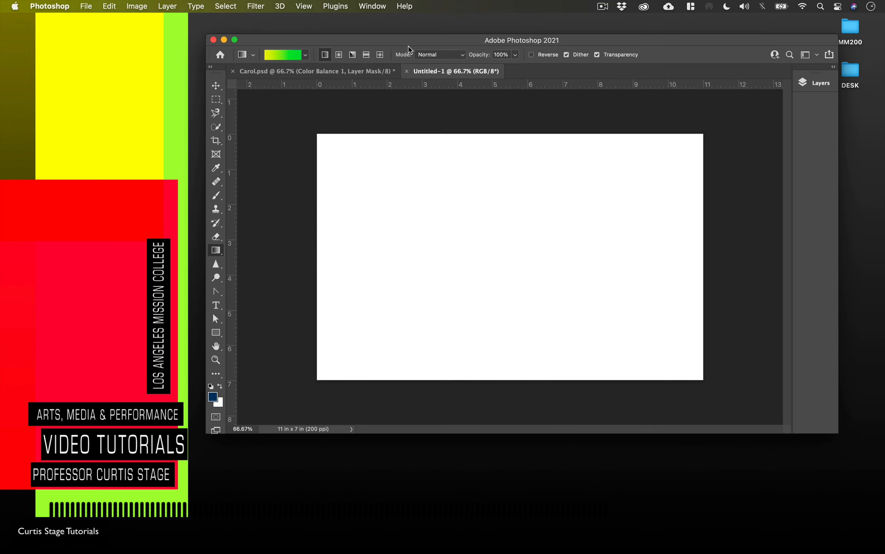
Save the new document in Photoshop format as sunflare.psd in the Sun Flare folder inside MM200
{"action": "left_click_drag", "start_coordinate": [409, 41], "coordinate": [388, 34]}
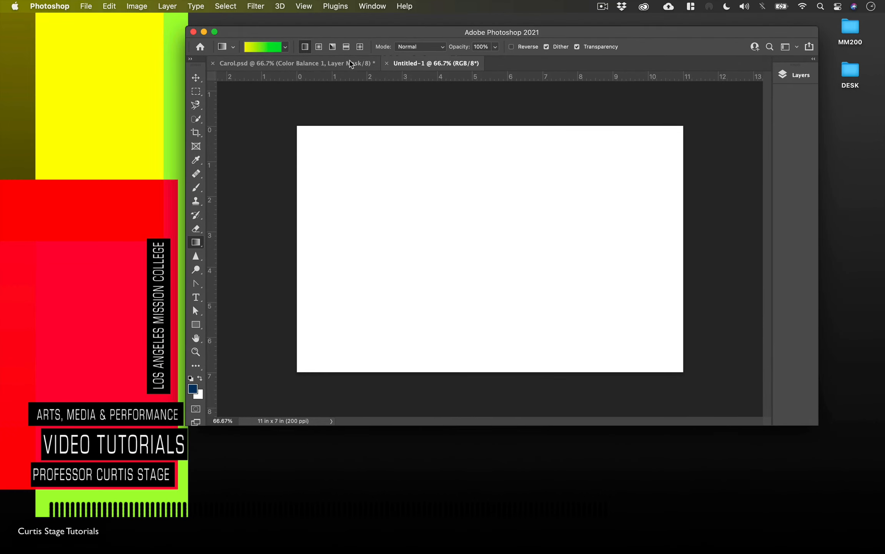
{"action": "left_click", "coordinate": [86, 7]}
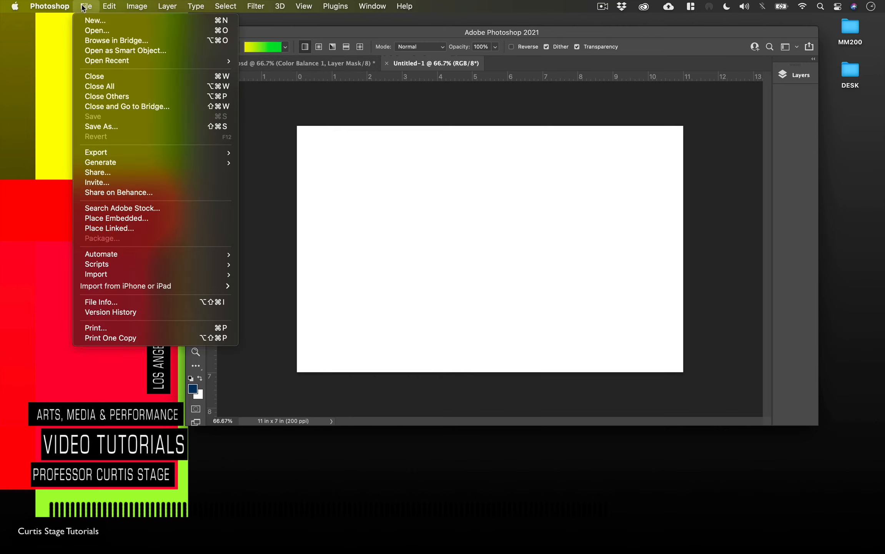
{"action": "left_click", "coordinate": [114, 126]}
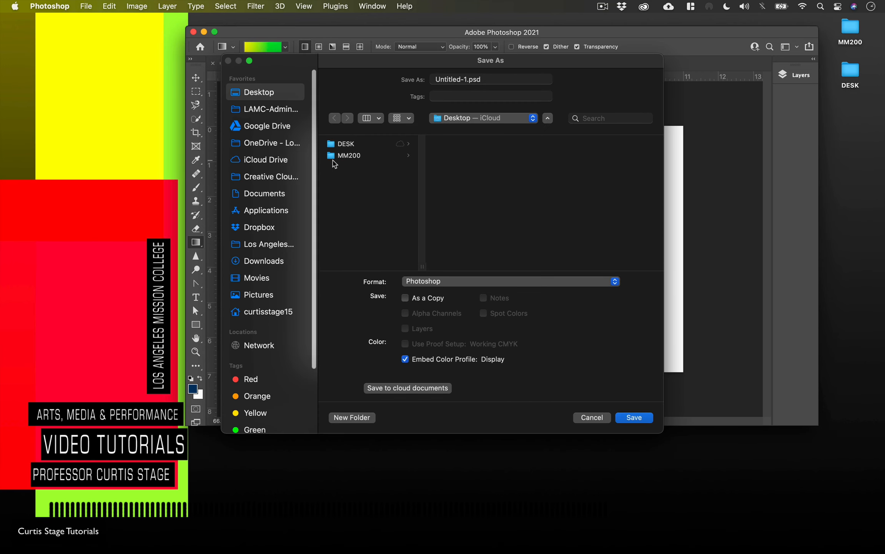
{"action": "left_click", "coordinate": [341, 156]}
{"action": "left_click_drag", "start_coordinate": [466, 79], "coordinate": [431, 81]}
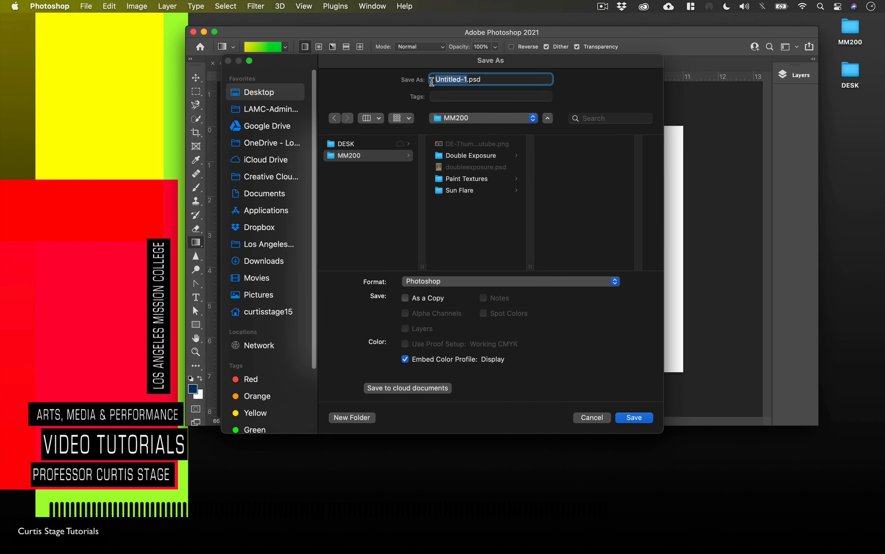
{"action": "type", "text": "sunflare"}
{"action": "left_click", "coordinate": [461, 191]}
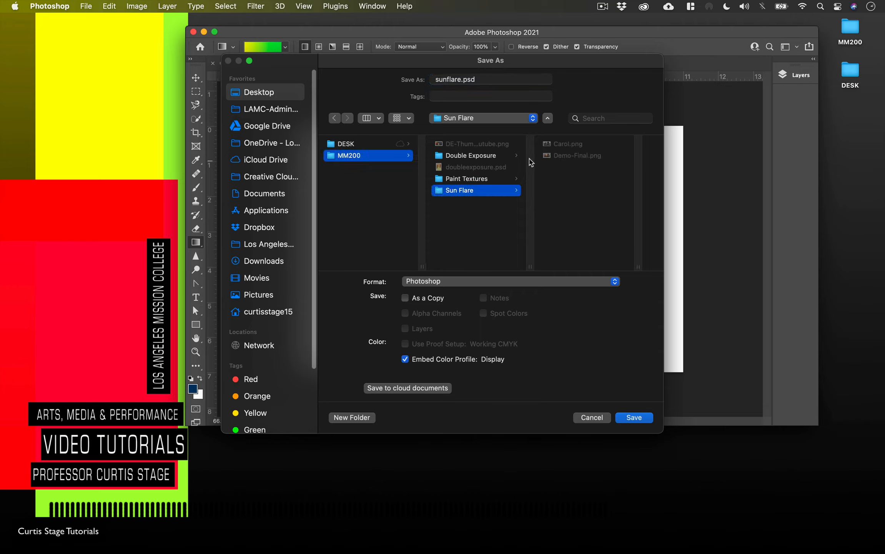
{"action": "left_click", "coordinate": [643, 419]}
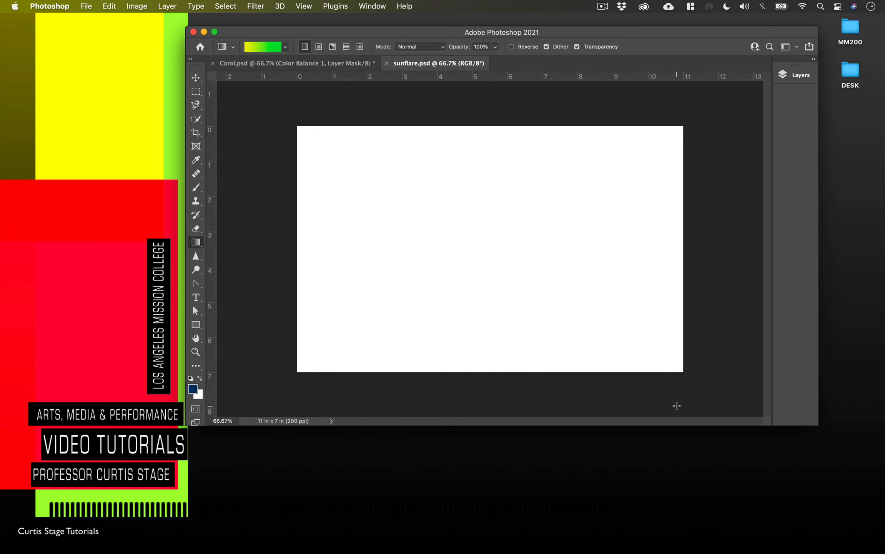
Place Carol.png from the desktop's MM200 > Sun Flare folder into the sunflare.psd canvas
{"action": "left_click_drag", "start_coordinate": [474, 35], "coordinate": [446, 34]}
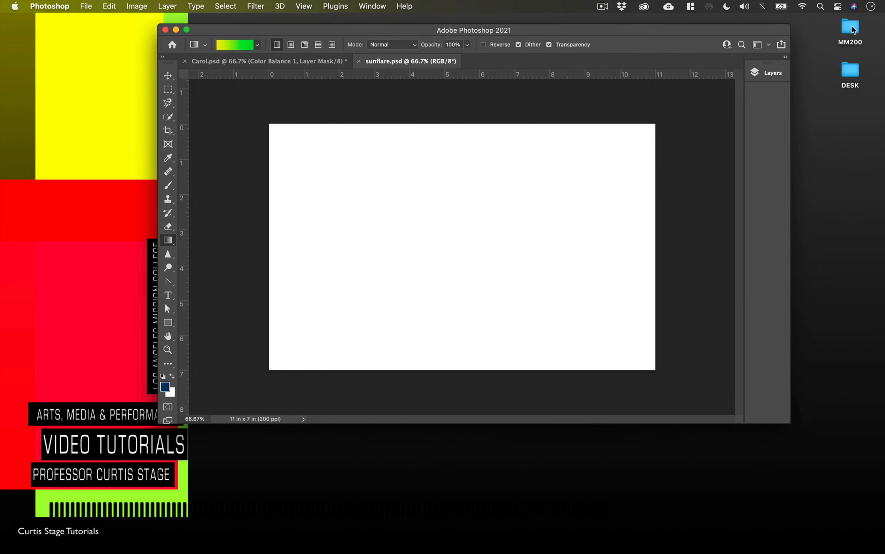
{"action": "left_click", "coordinate": [852, 30]}
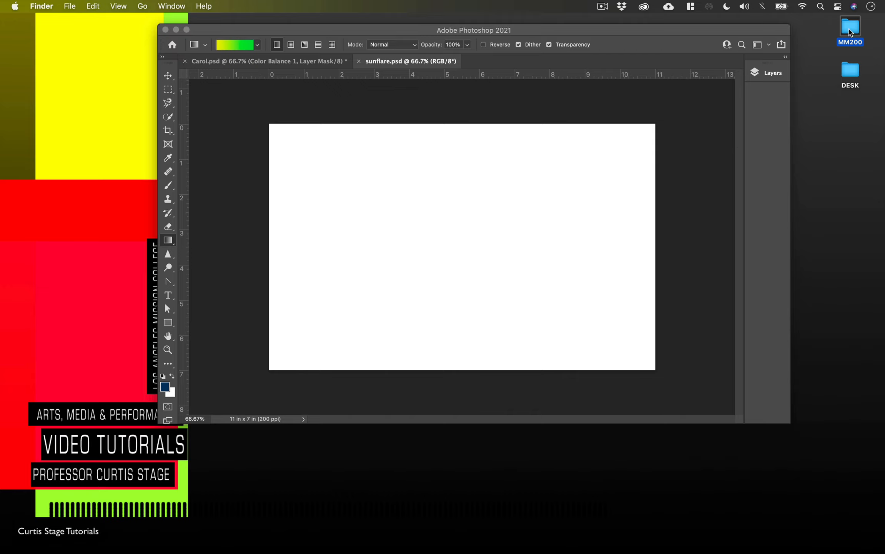
{"action": "double_click", "coordinate": [851, 33]}
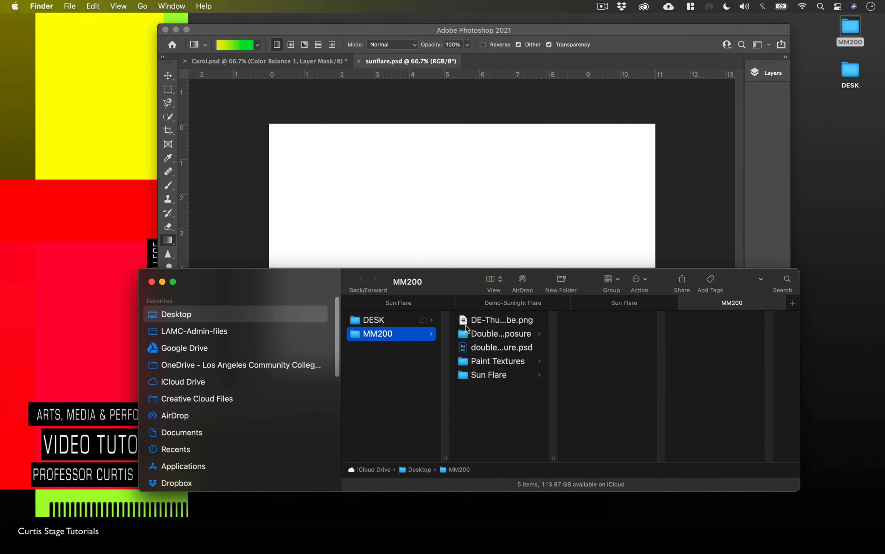
{"action": "left_click", "coordinate": [474, 377]}
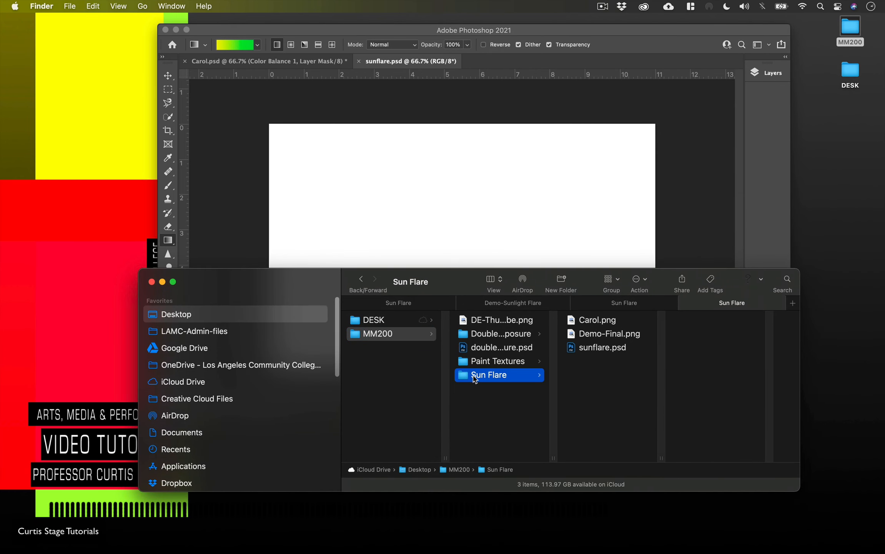
{"action": "left_click", "coordinate": [575, 320]}
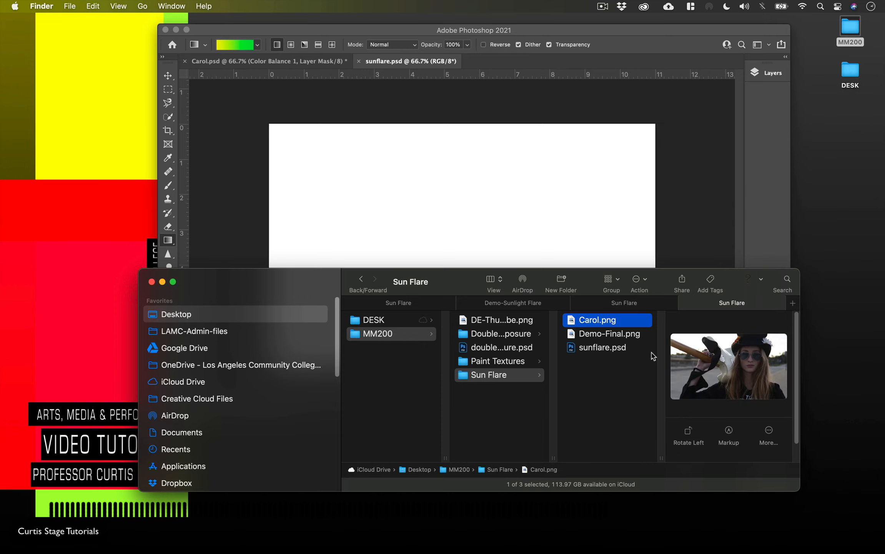
{"action": "left_click_drag", "start_coordinate": [573, 321], "coordinate": [504, 259]}
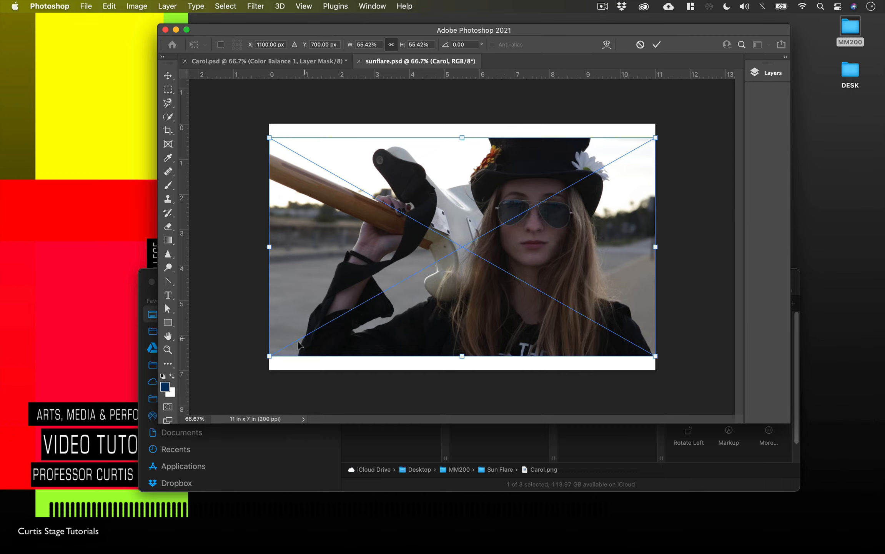
Scale the placed photo proportionally to about 63.5% and position it to cover the whole canvas
{"action": "left_click_drag", "start_coordinate": [269, 357], "coordinate": [240, 372]}
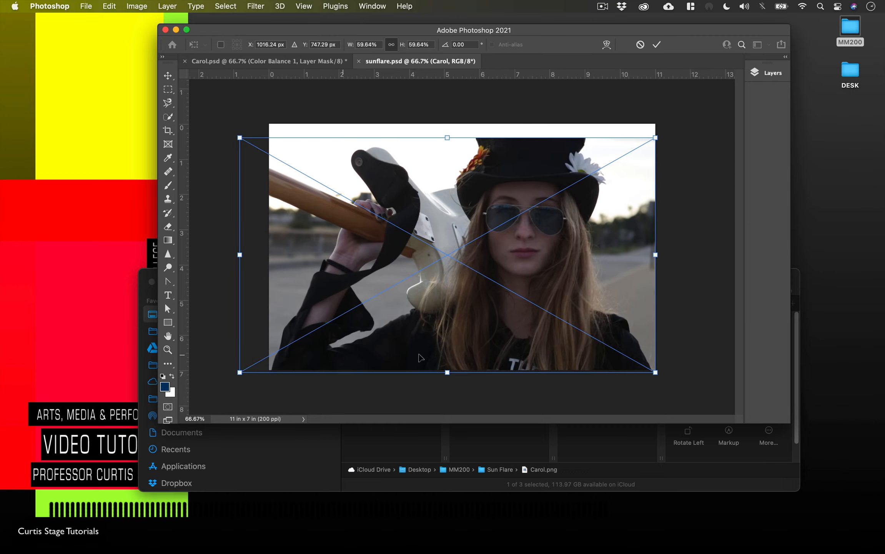
{"action": "left_click_drag", "start_coordinate": [654, 372], "coordinate": [686, 385]}
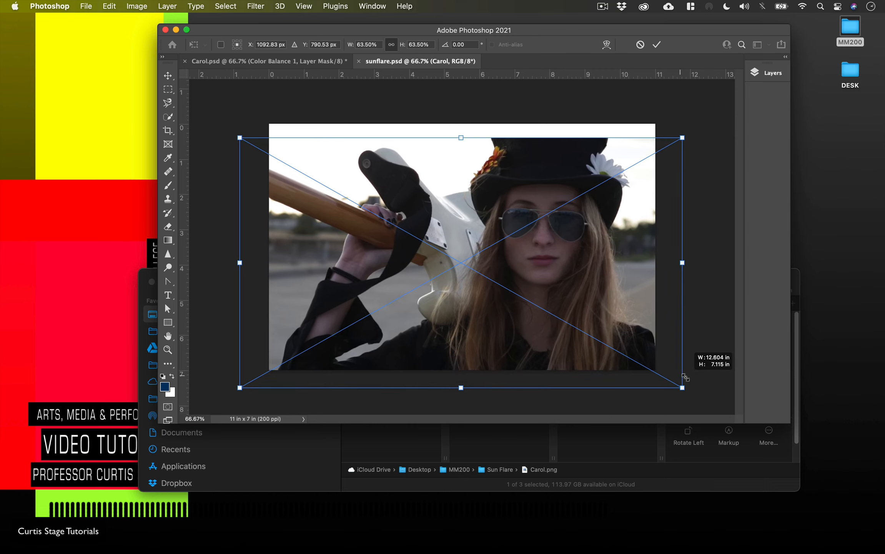
{"action": "left_click_drag", "start_coordinate": [621, 340], "coordinate": [624, 330]}
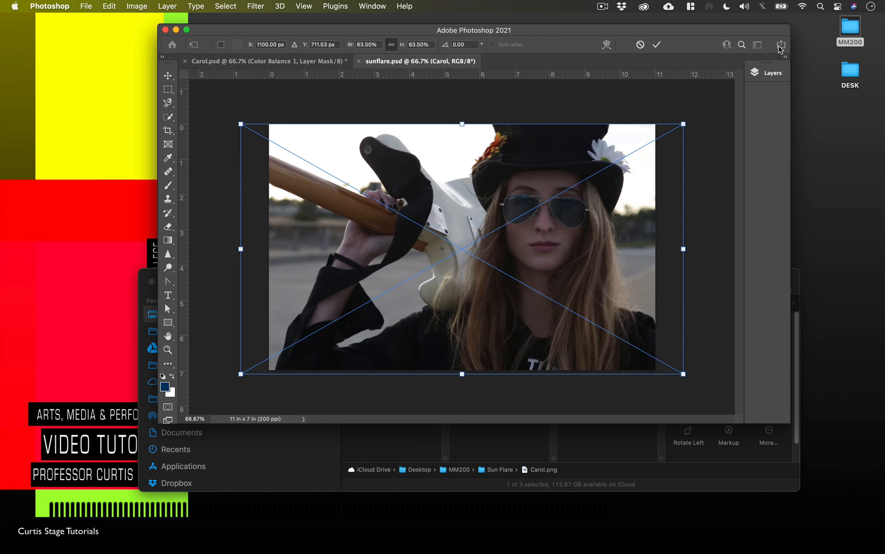
{"action": "left_click", "coordinate": [656, 45]}
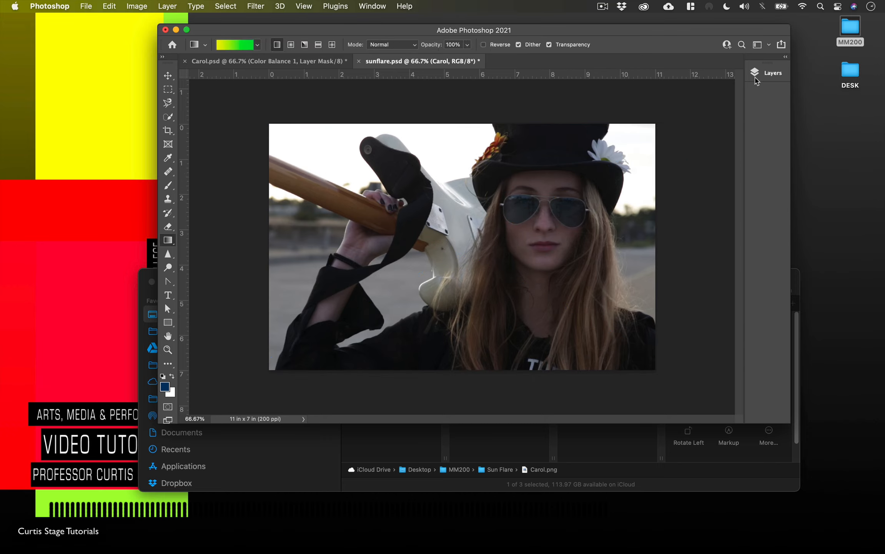
Reposition and enlarge the application window so it fills most of the desktop
{"action": "left_click", "coordinate": [793, 107]}
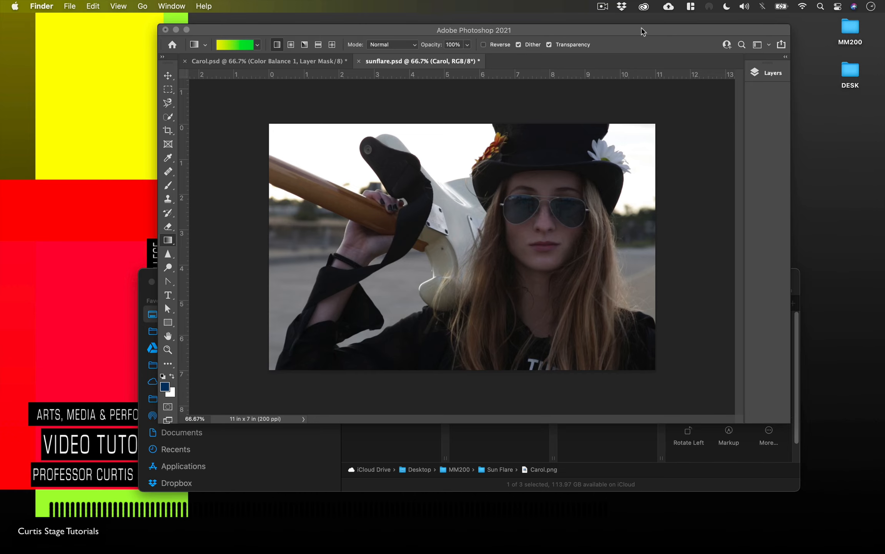
{"action": "left_click_drag", "start_coordinate": [638, 30], "coordinate": [549, 26]}
{"action": "left_click_drag", "start_coordinate": [701, 418], "coordinate": [839, 479]}
Shrink the collapsed Layers panel dock to icon-only width
{"action": "left_click", "coordinate": [806, 72]}
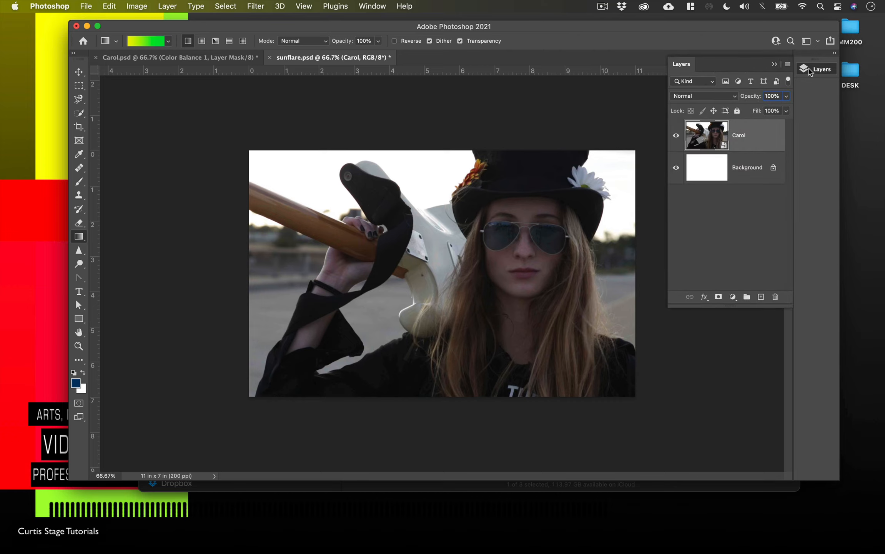
{"action": "left_click", "coordinate": [818, 70]}
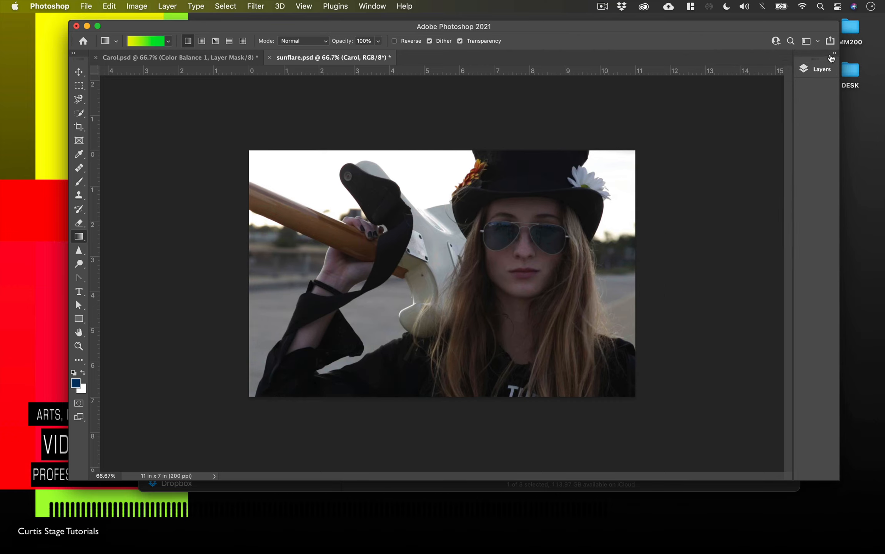
{"action": "left_click", "coordinate": [835, 53]}
{"action": "left_click", "coordinate": [834, 53]}
{"action": "left_click_drag", "start_coordinate": [794, 89], "coordinate": [833, 89]}
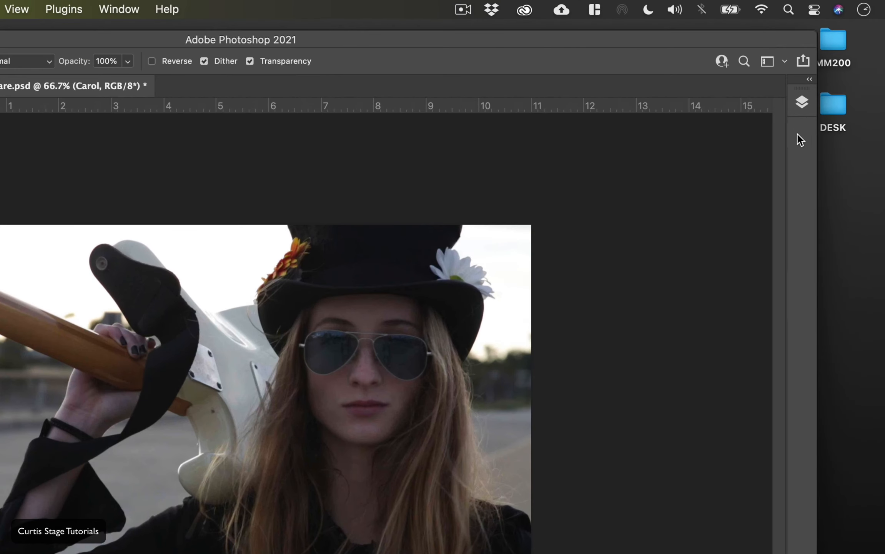
Expand the Layers panel dock and narrow it so the canvas has more room
{"action": "mouse_move", "coordinate": [804, 118]}
{"action": "left_mouse_down"}
{"action": "mouse_move", "coordinate": [733, 125]}
{"action": "mouse_move", "coordinate": [798, 120]}
{"action": "mouse_move", "coordinate": [787, 143]}
{"action": "mouse_move", "coordinate": [762, 147]}
{"action": "mouse_move", "coordinate": [791, 126]}
{"action": "left_mouse_up"}
{"action": "left_click", "coordinate": [809, 83]}
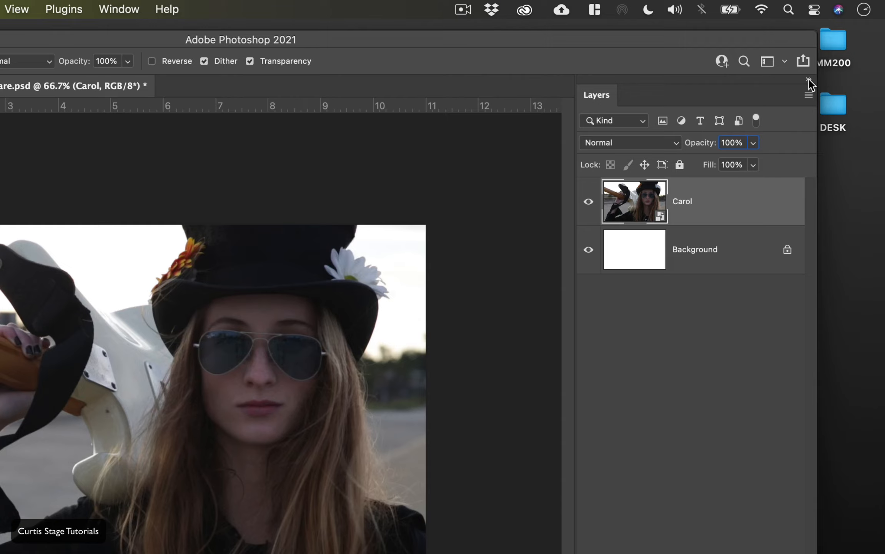
{"action": "left_click", "coordinate": [808, 81]}
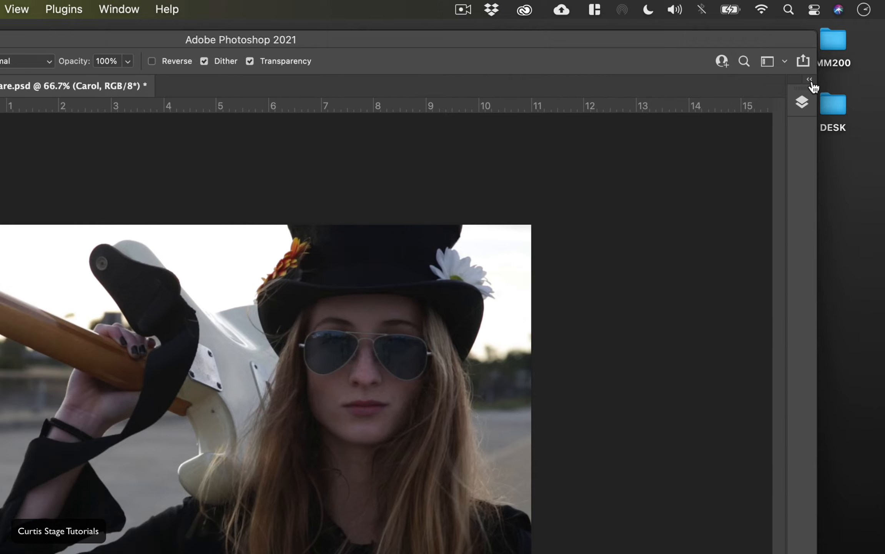
{"action": "left_click", "coordinate": [809, 80]}
{"action": "left_click", "coordinate": [809, 80]}
{"action": "left_click", "coordinate": [810, 80]}
{"action": "left_click_drag", "start_coordinate": [575, 208], "coordinate": [290, 210]}
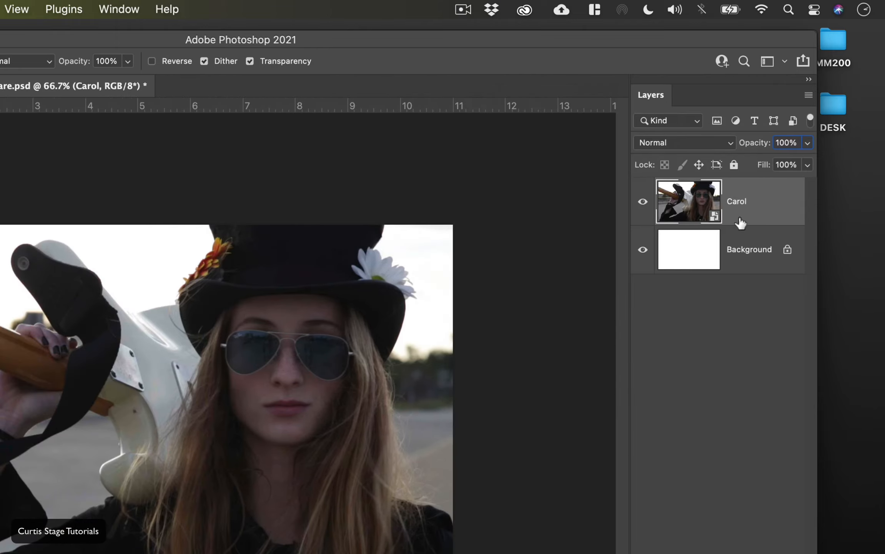
{"action": "left_click_drag", "start_coordinate": [630, 224], "coordinate": [681, 231]}
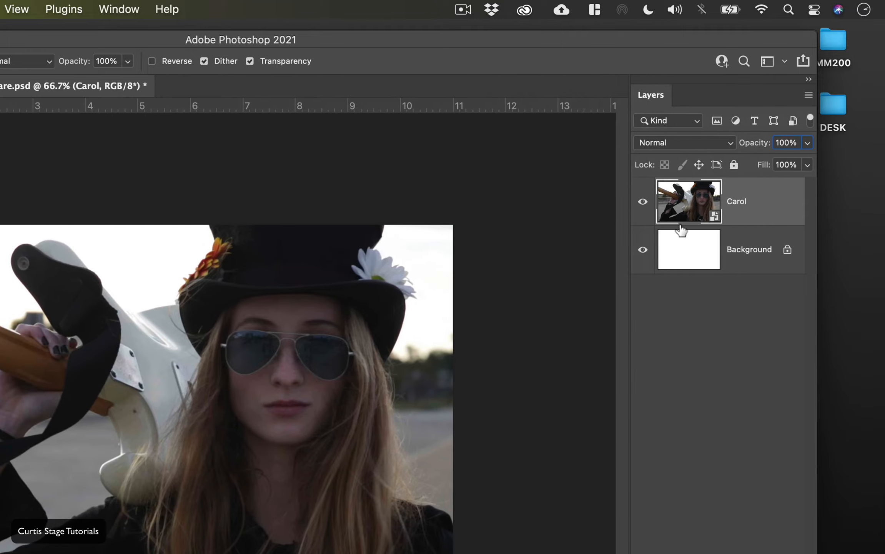
{"action": "left_click", "coordinate": [809, 80]}
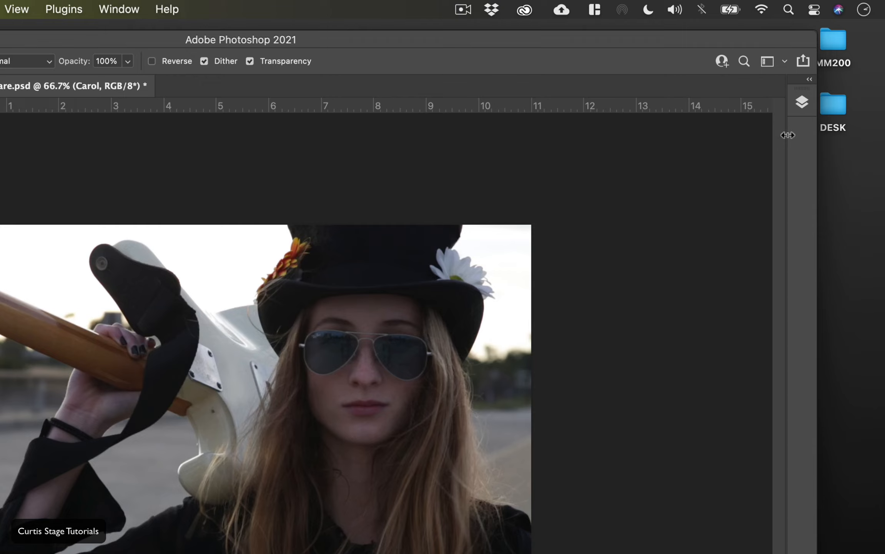
{"action": "left_click_drag", "start_coordinate": [787, 135], "coordinate": [784, 156]}
{"action": "left_click", "coordinate": [809, 80]}
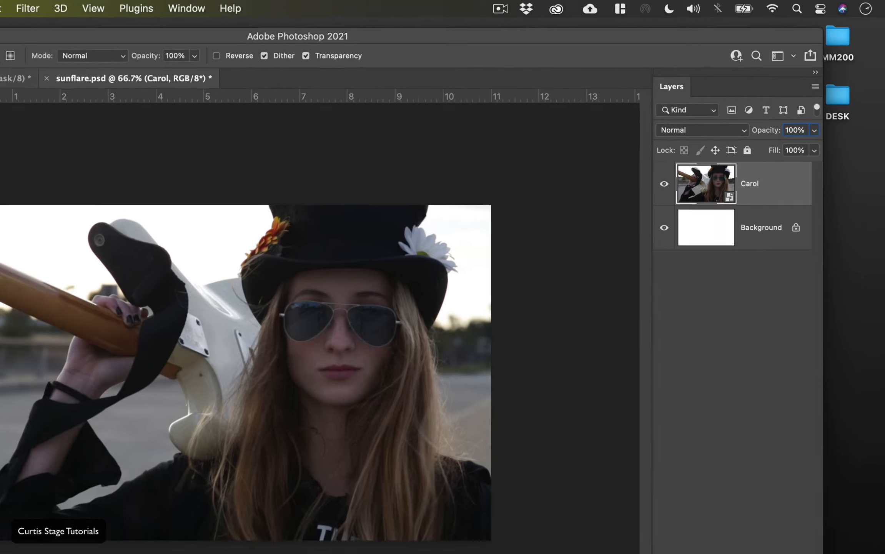
Switch to the finished Carol.psd document to view its layer stack
{"action": "left_click", "coordinate": [184, 58]}
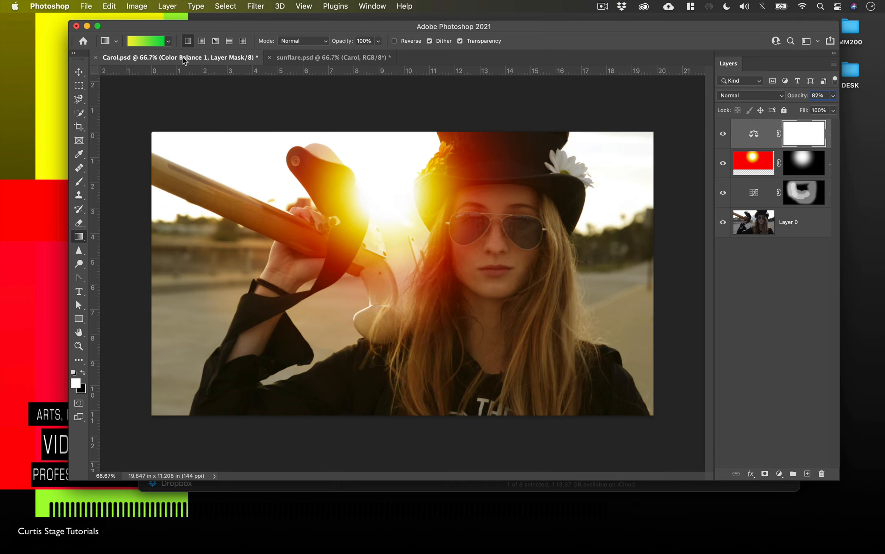
Switch to the sunflare.psd document and rasterize the Carol smart object layer
{"action": "left_click", "coordinate": [378, 58]}
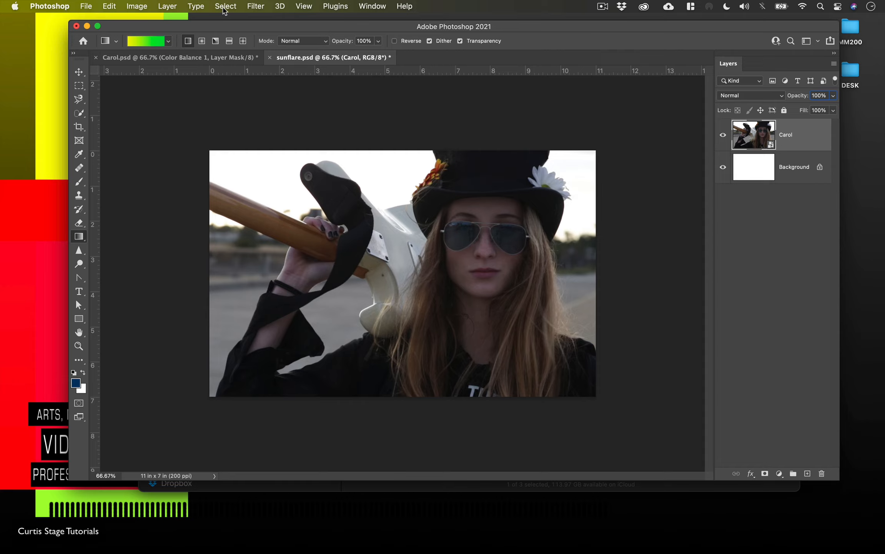
{"action": "left_click", "coordinate": [171, 6]}
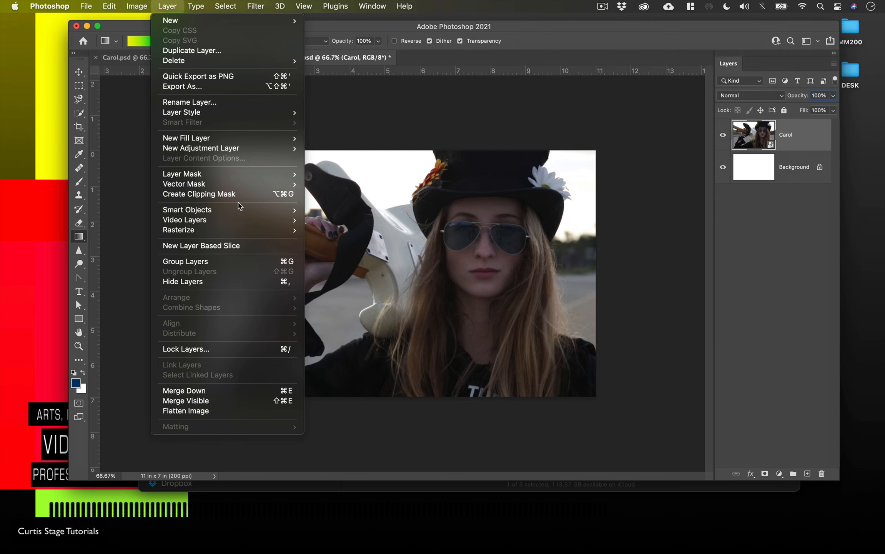
{"action": "mouse_move", "coordinate": [241, 212]}
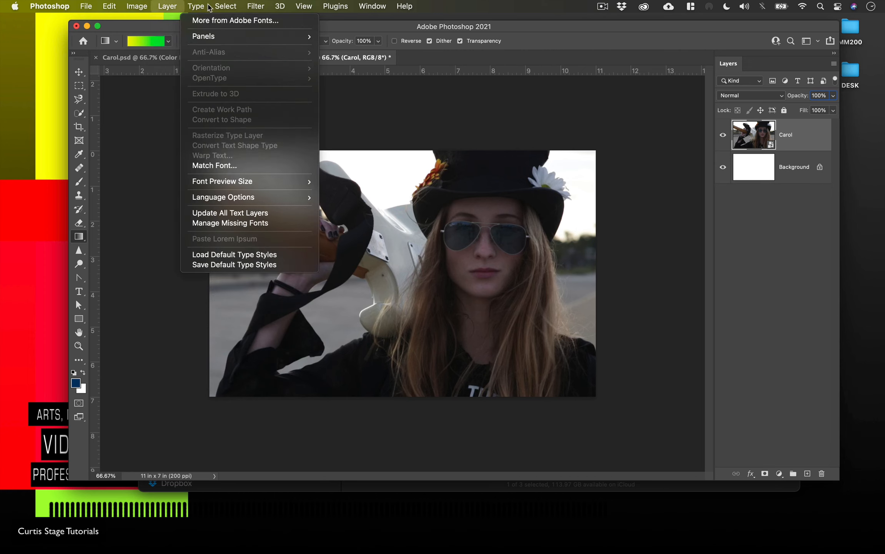
{"action": "mouse_move", "coordinate": [189, 232]}
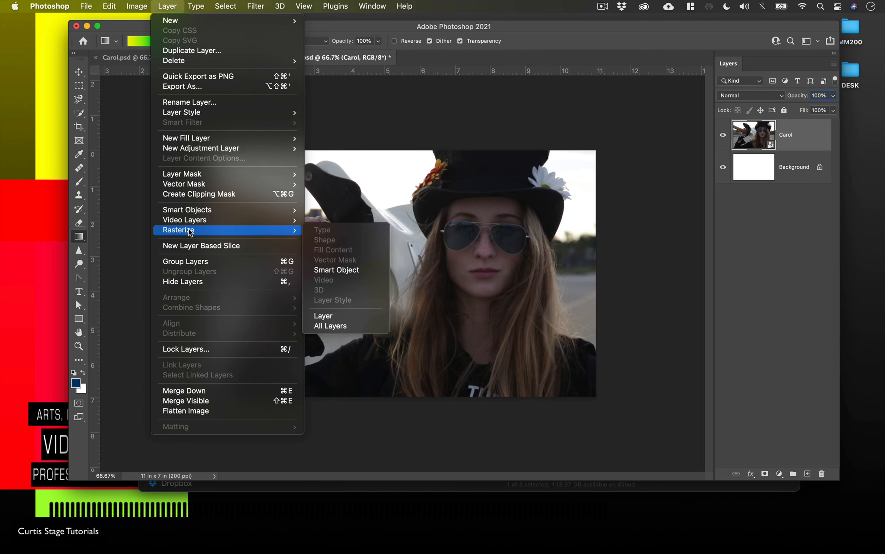
{"action": "left_click", "coordinate": [338, 270]}
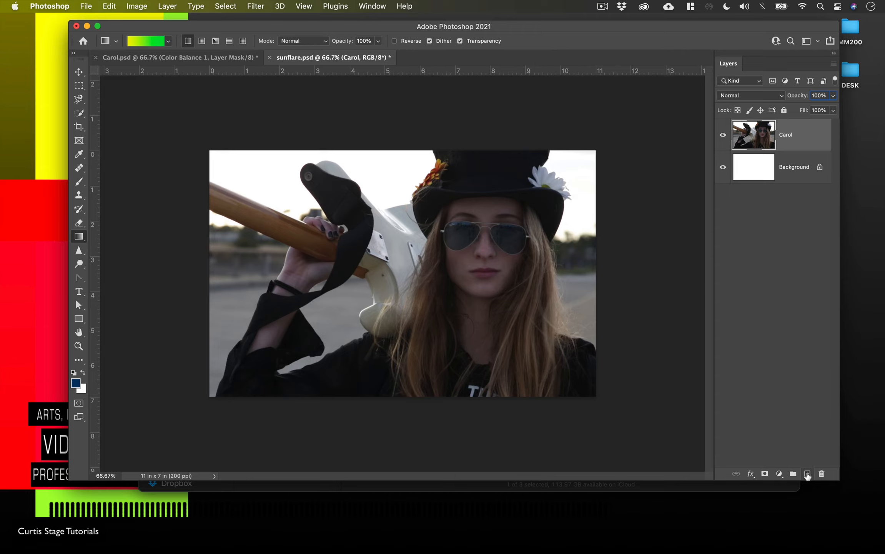
Add a new layer above the Carol layer and name it "sun flare"
{"action": "left_click", "coordinate": [807, 472]}
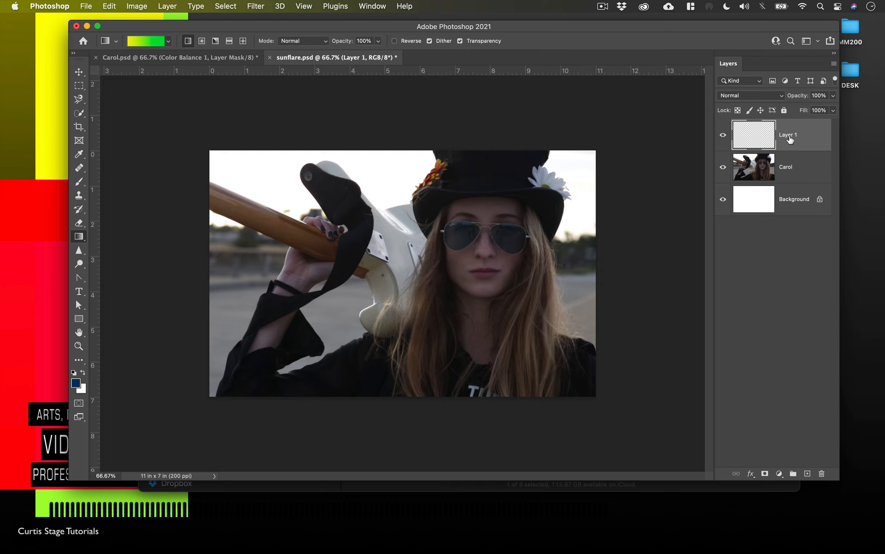
{"action": "double_click", "coordinate": [788, 135]}
{"action": "type", "text": "sun flare"}
{"action": "key", "text": "Return"}
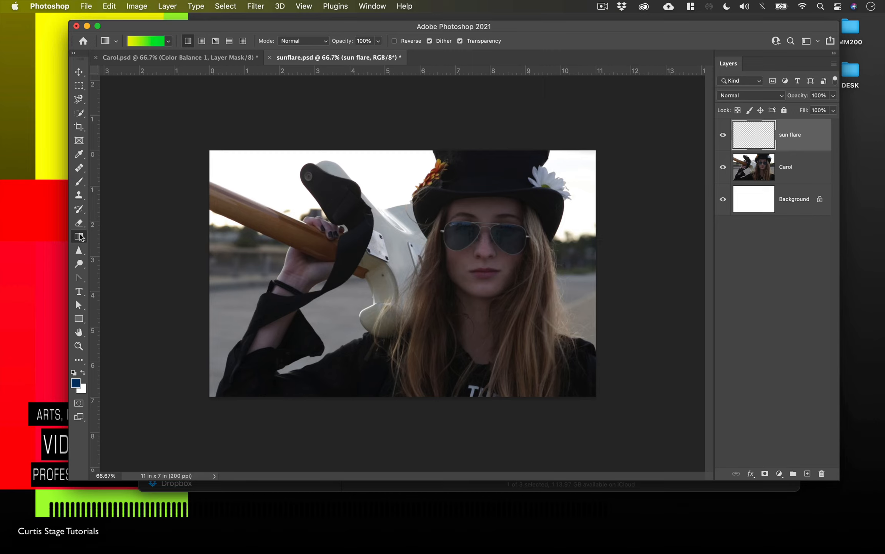
Activate the Gradient tool
{"action": "left_click", "coordinate": [79, 238]}
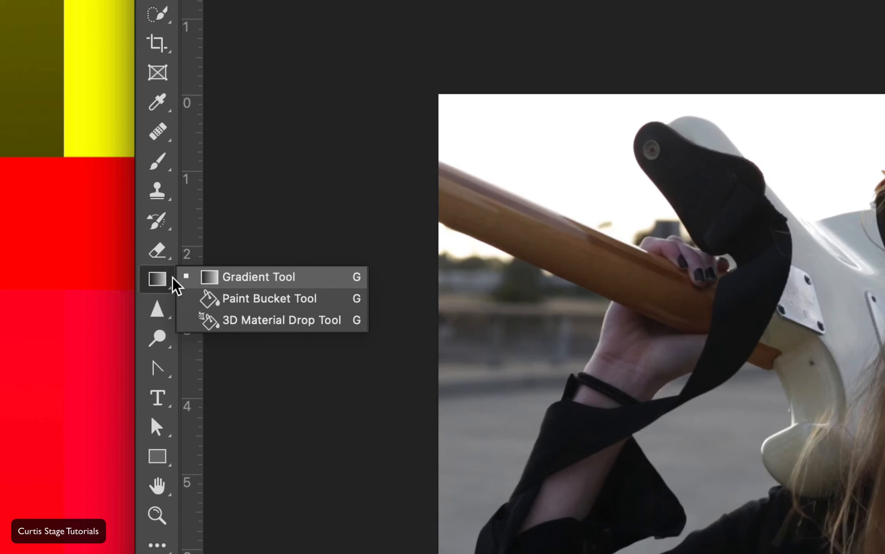
{"action": "left_click", "coordinate": [162, 281]}
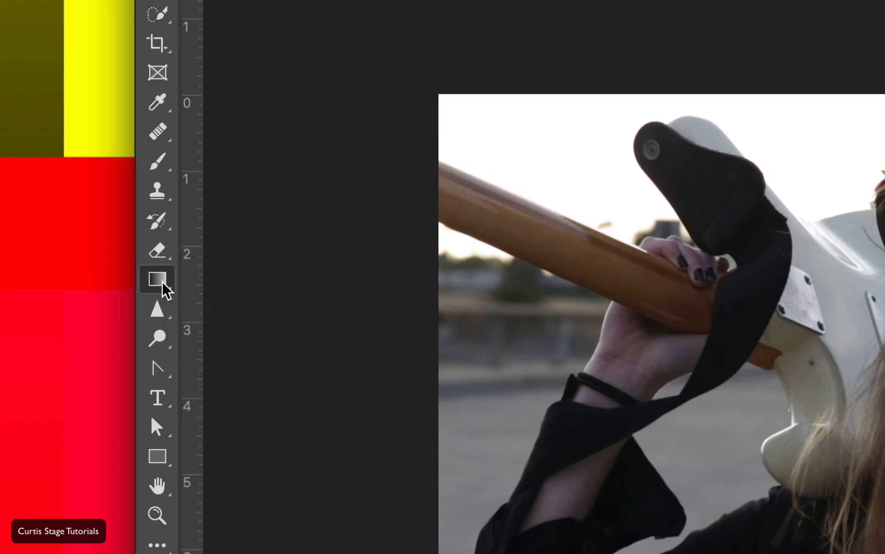
{"action": "left_click", "coordinate": [162, 281]}
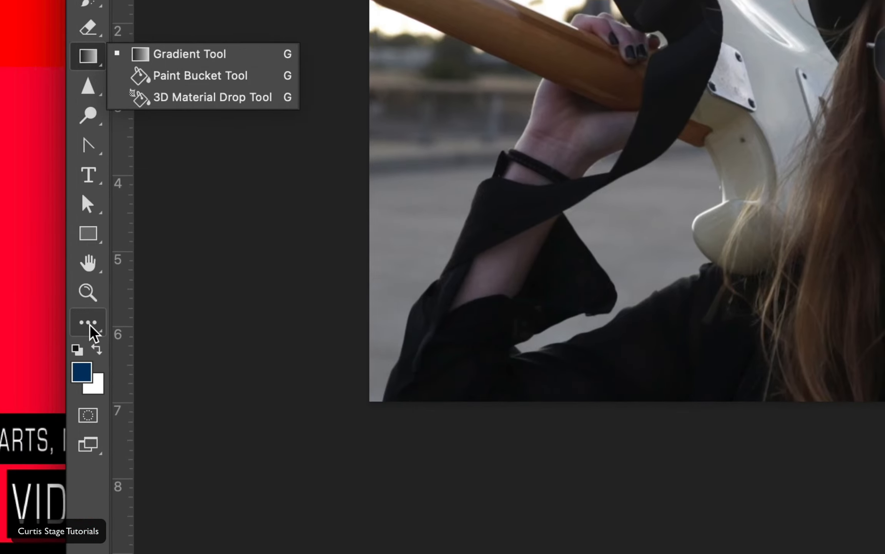
{"action": "left_click", "coordinate": [89, 324]}
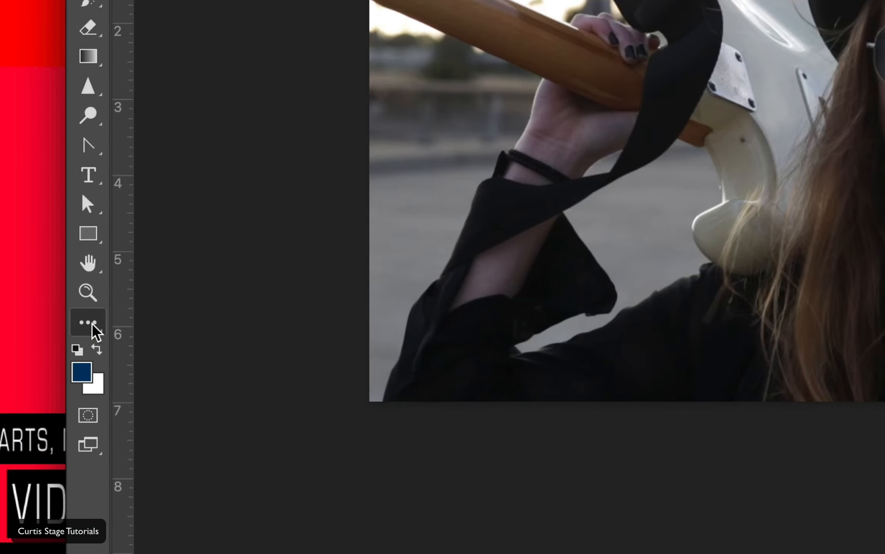
{"action": "left_click", "coordinate": [91, 323]}
{"action": "left_click", "coordinate": [185, 319]}
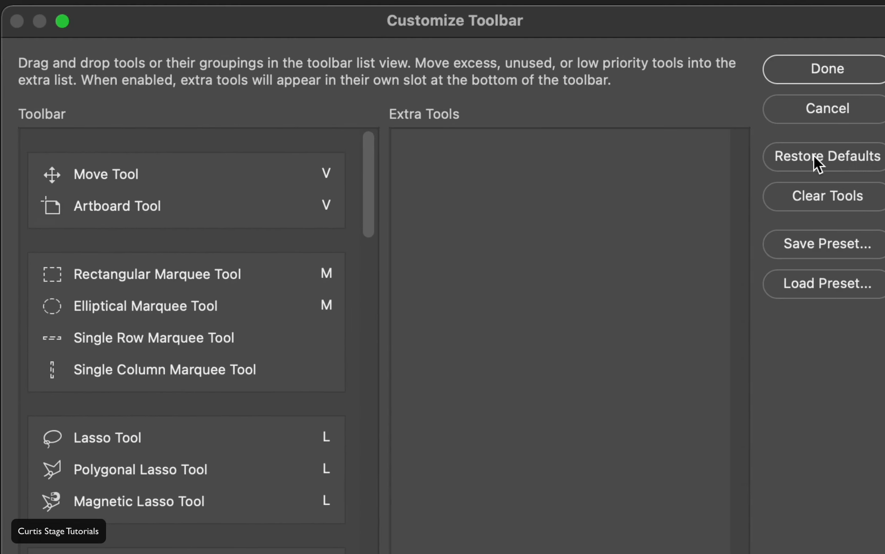
{"action": "left_click", "coordinate": [824, 109]}
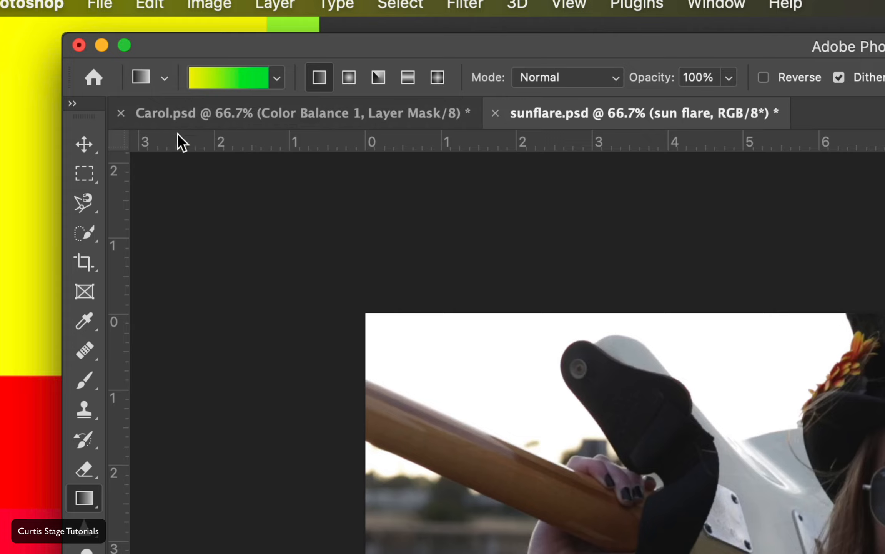
Open the Gradient Editor and try several presets from the Reds group, finishing with Red_07
{"action": "left_click", "coordinate": [237, 79]}
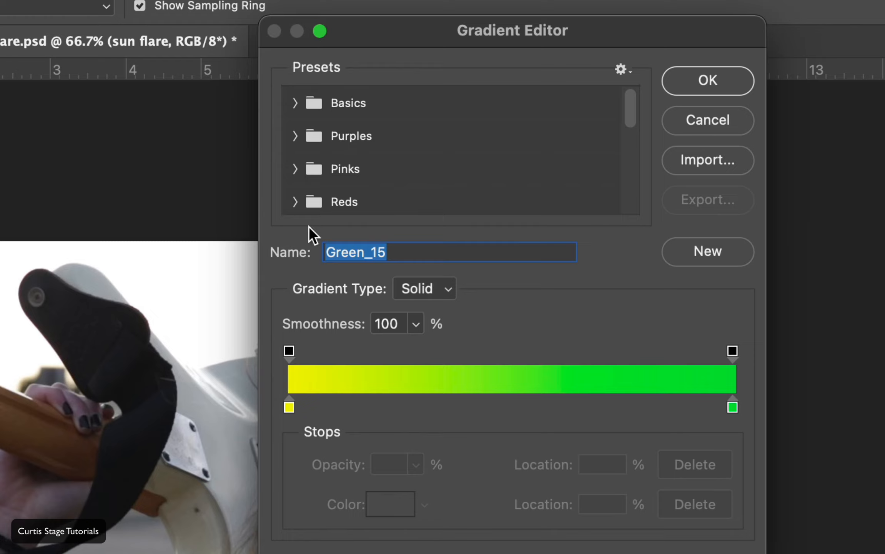
{"action": "left_click", "coordinate": [295, 202]}
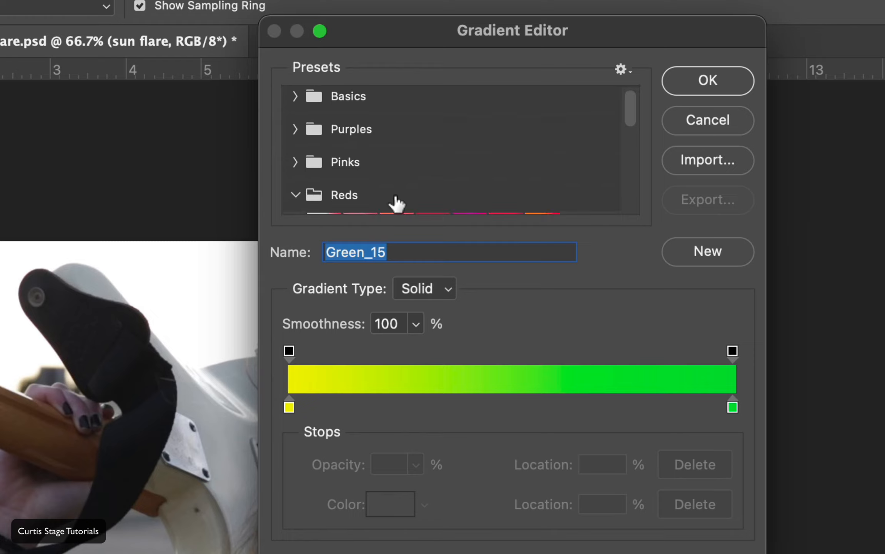
{"action": "scroll", "coordinate": [357, 190], "scroll_direction": "down", "scroll_amount": 5}
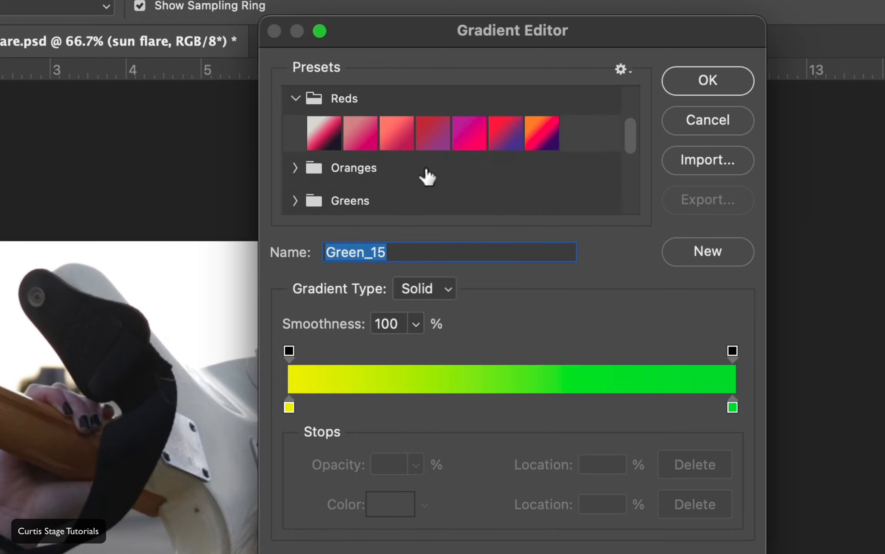
{"action": "left_click", "coordinate": [400, 141]}
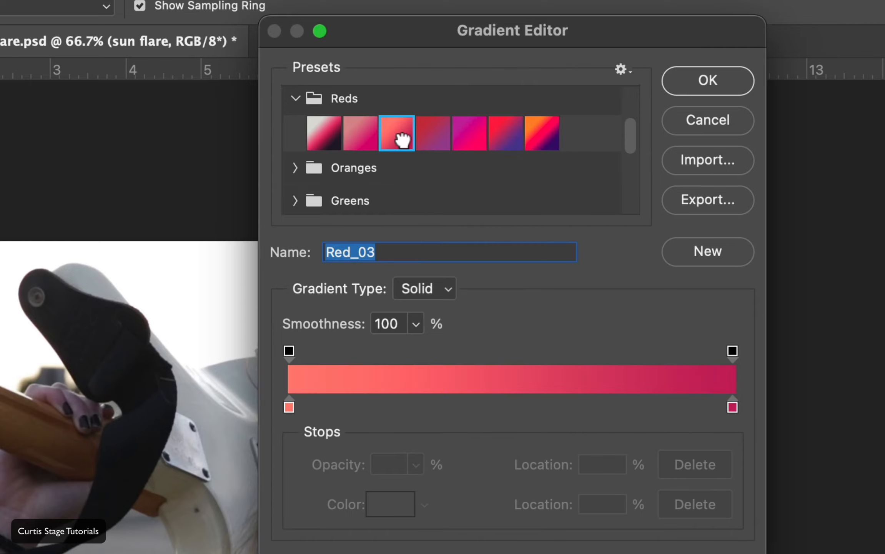
{"action": "left_click", "coordinate": [435, 141]}
{"action": "left_click", "coordinate": [467, 137]}
{"action": "left_click", "coordinate": [538, 143]}
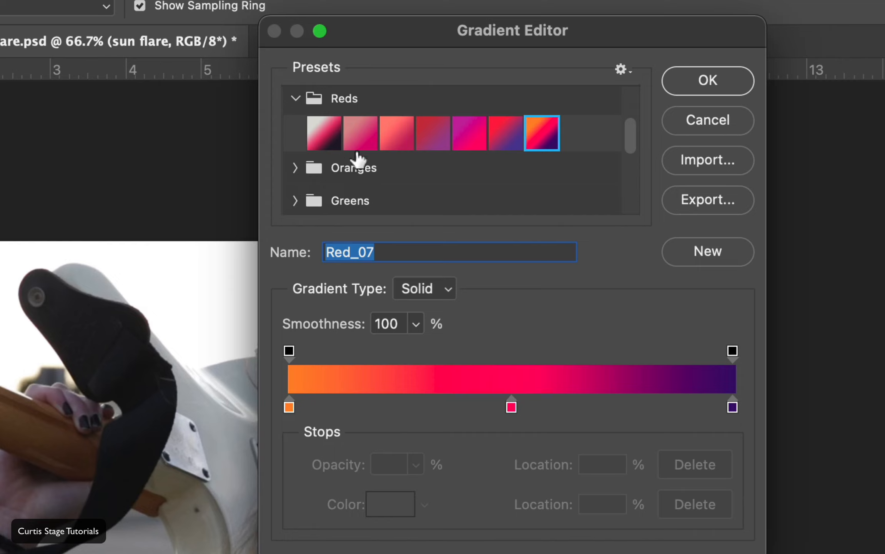
Load the Orange_05 preset from the Oranges group and enlarge the Gradient Editor window
{"action": "left_click", "coordinate": [296, 169]}
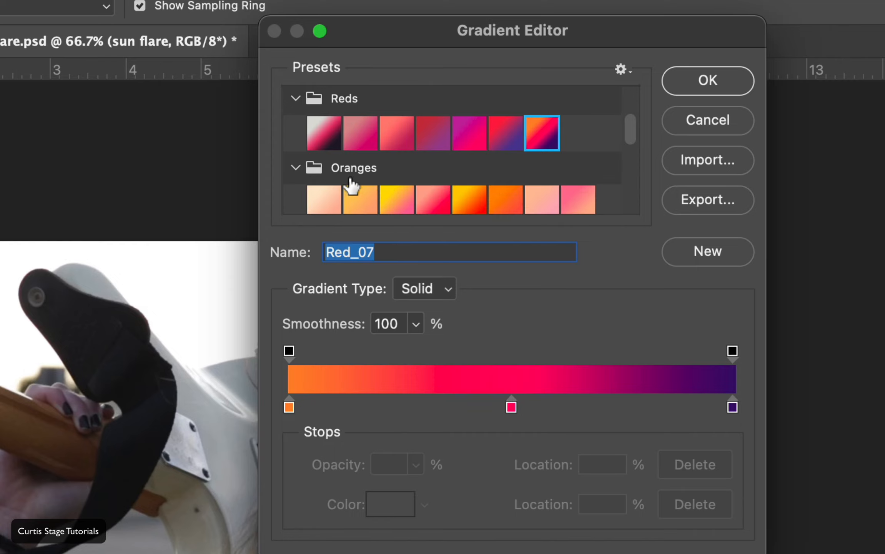
{"action": "left_click", "coordinate": [467, 196]}
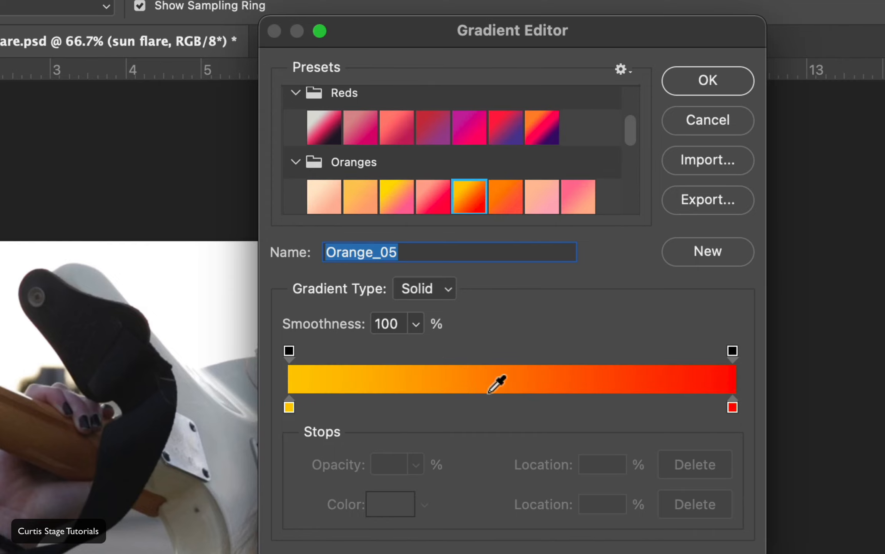
{"action": "left_click", "coordinate": [295, 161]}
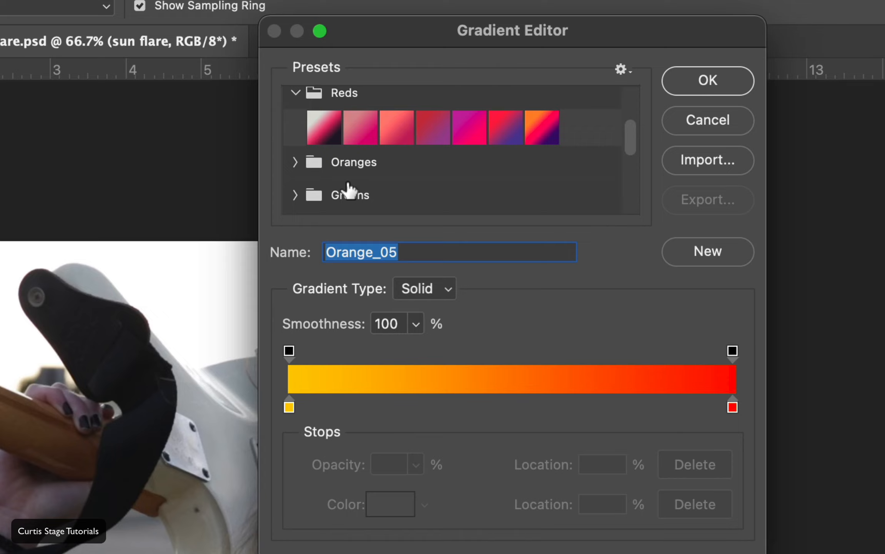
{"action": "left_click", "coordinate": [295, 164]}
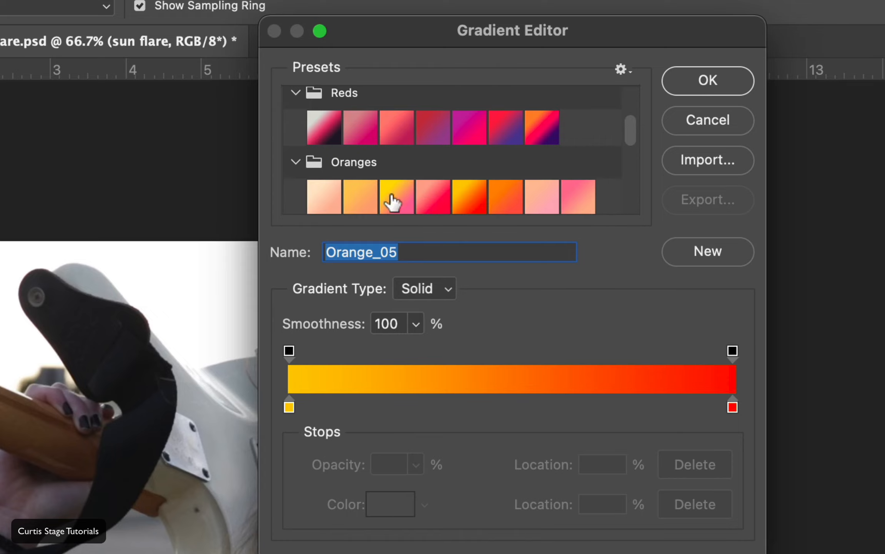
{"action": "left_click", "coordinate": [466, 196]}
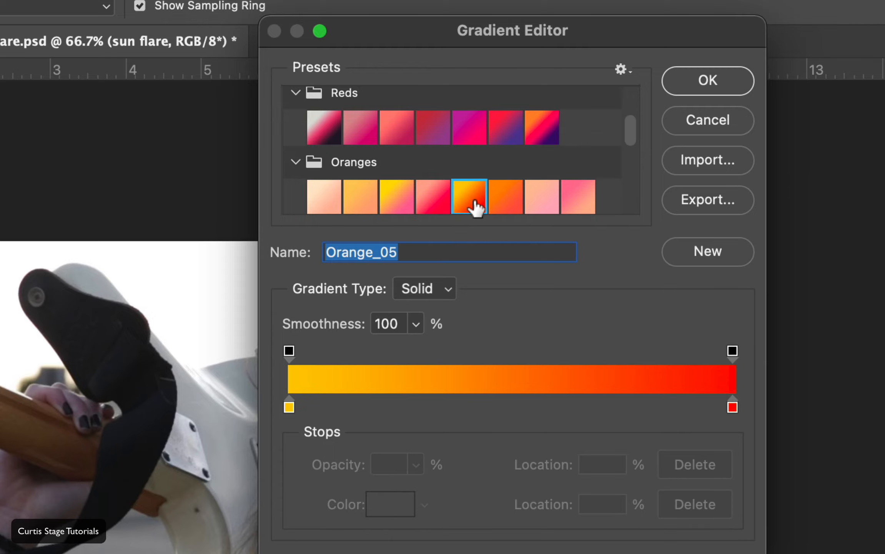
{"action": "left_click_drag", "start_coordinate": [765, 553], "coordinate": [884, 553]}
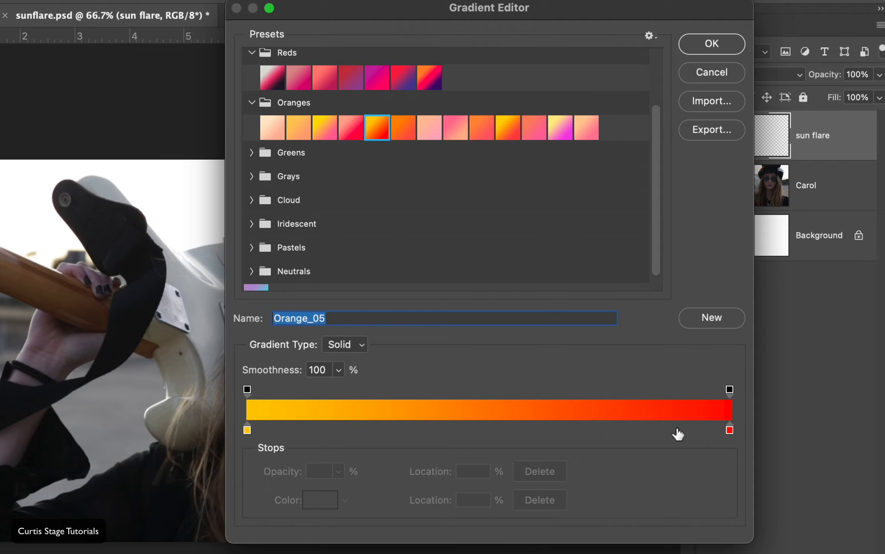
Move the gradient's red colour stop to 51% and add a second red stop at 99%
{"action": "left_click_drag", "start_coordinate": [729, 432], "coordinate": [504, 431]}
{"action": "left_click", "coordinate": [728, 430]}
{"action": "left_click_drag", "start_coordinate": [503, 430], "coordinate": [494, 431]}
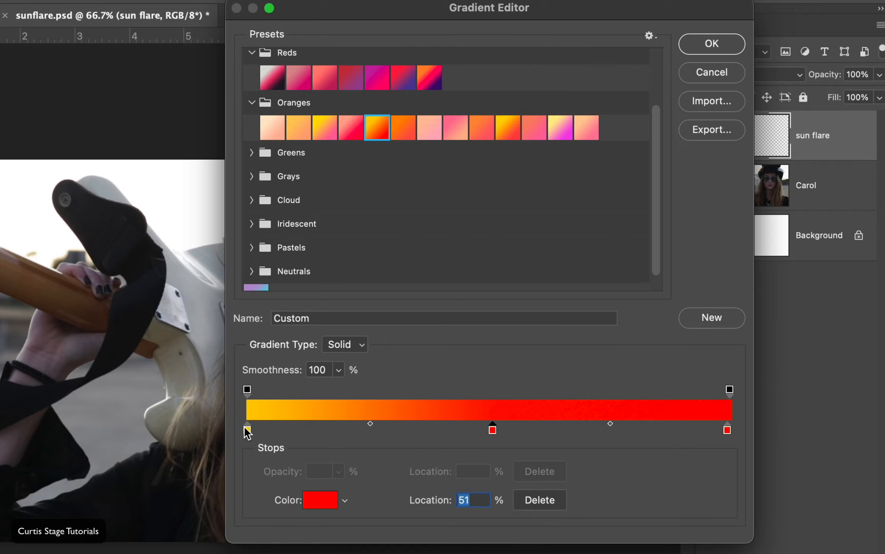
{"action": "left_click", "coordinate": [727, 429]}
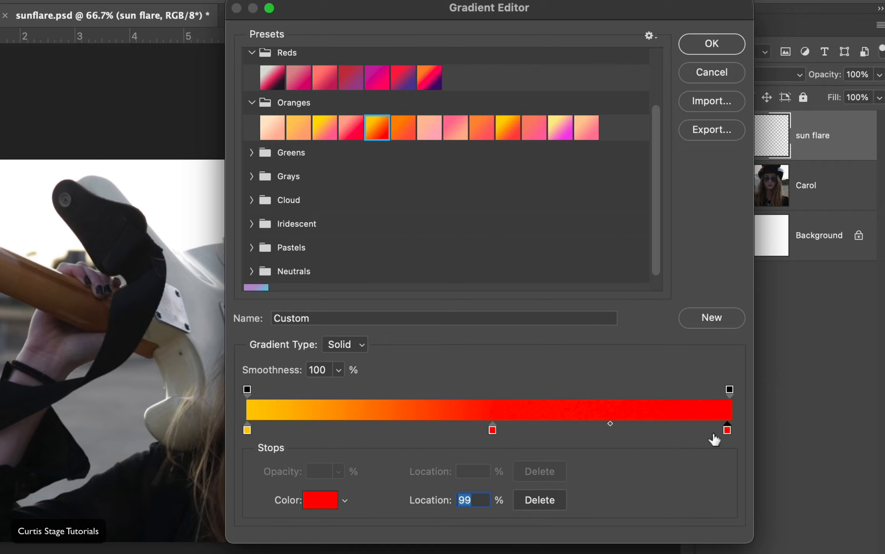
{"action": "left_click", "coordinate": [493, 430]}
Set the gradient's starting colour stop to white and move the middle red stop to 47%
{"action": "left_click", "coordinate": [246, 430]}
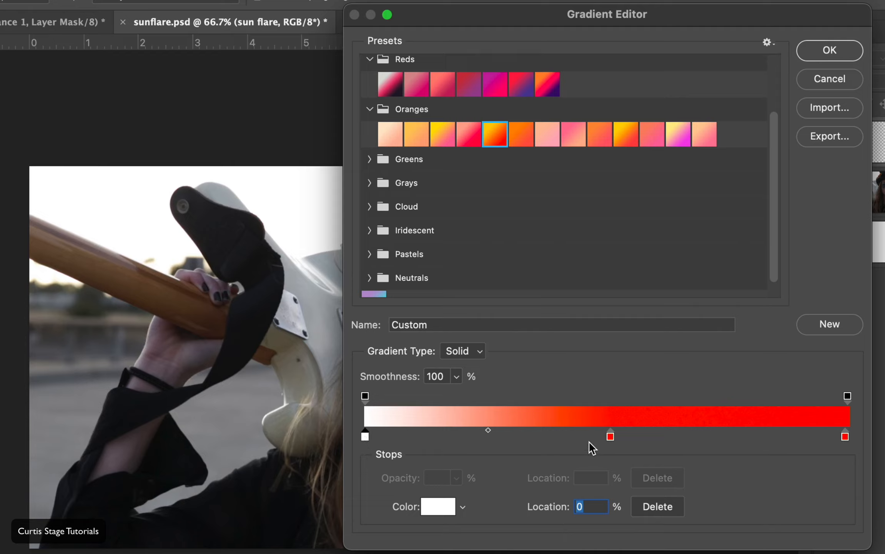
{"action": "left_click", "coordinate": [532, 432]}
{"action": "left_click_drag", "start_coordinate": [612, 437], "coordinate": [595, 439]}
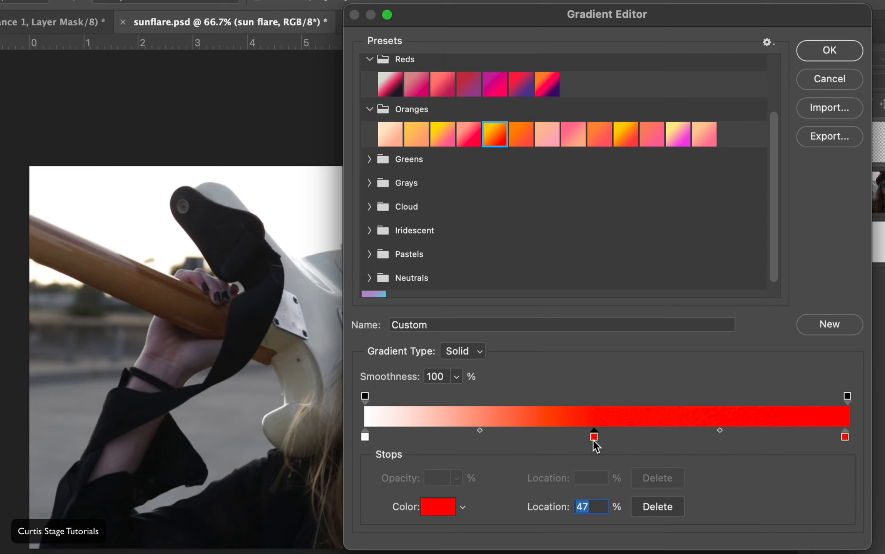
Change the middle colour stop at 47% to orange #ff7800
{"action": "left_click", "coordinate": [443, 505]}
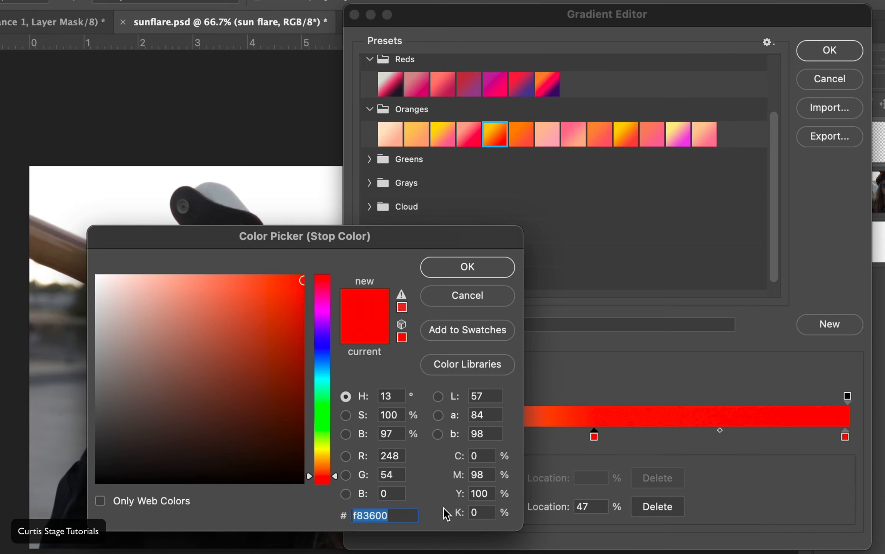
{"action": "left_click_drag", "start_coordinate": [335, 477], "coordinate": [336, 467]}
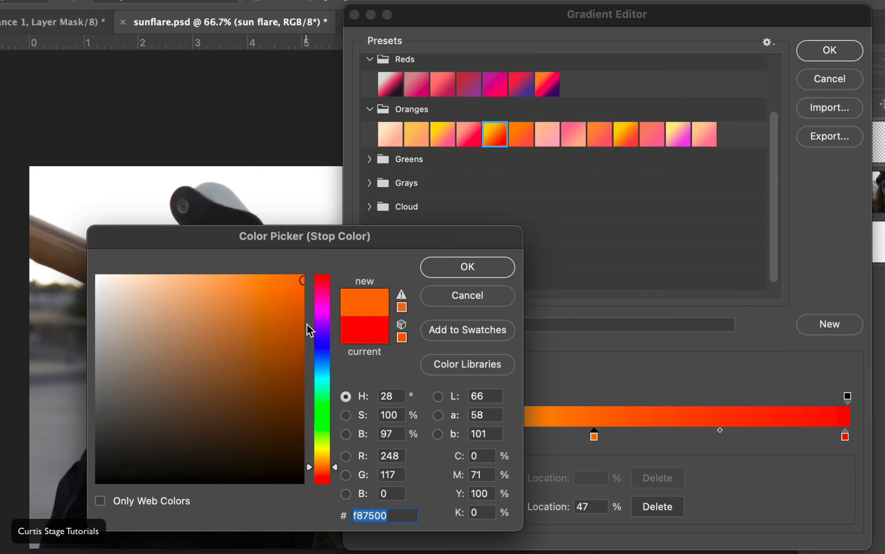
{"action": "left_click_drag", "start_coordinate": [303, 281], "coordinate": [310, 276]}
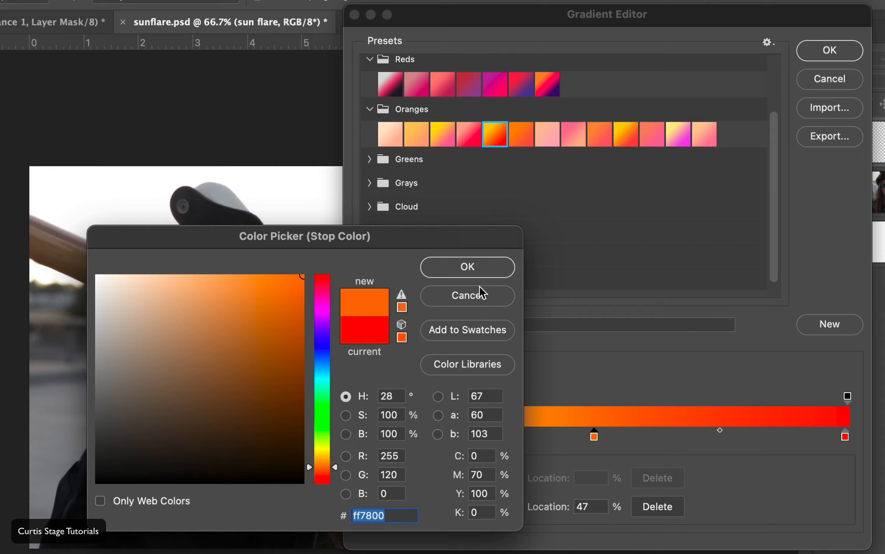
{"action": "left_click_drag", "start_coordinate": [399, 458], "coordinate": [381, 494]}
{"action": "left_click", "coordinate": [467, 267]}
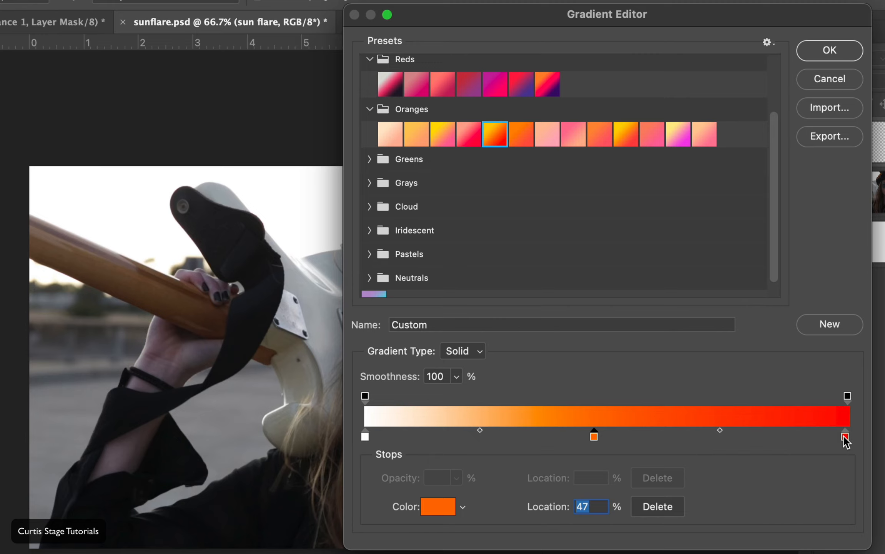
Set the gradient's end colour stop at 99% to pure red #ff0000 and accept the edited gradient
{"action": "left_click", "coordinate": [845, 436]}
{"action": "left_click", "coordinate": [438, 506]}
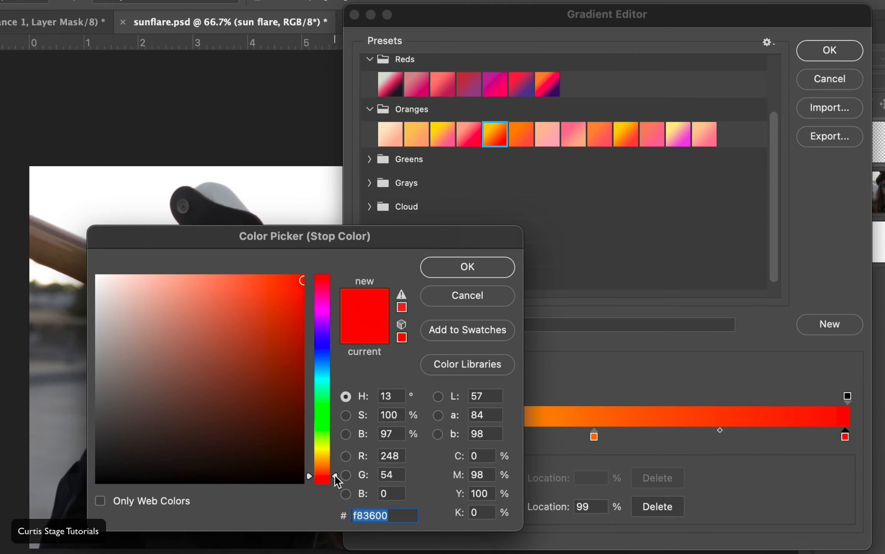
{"action": "left_click_drag", "start_coordinate": [334, 473], "coordinate": [336, 236]}
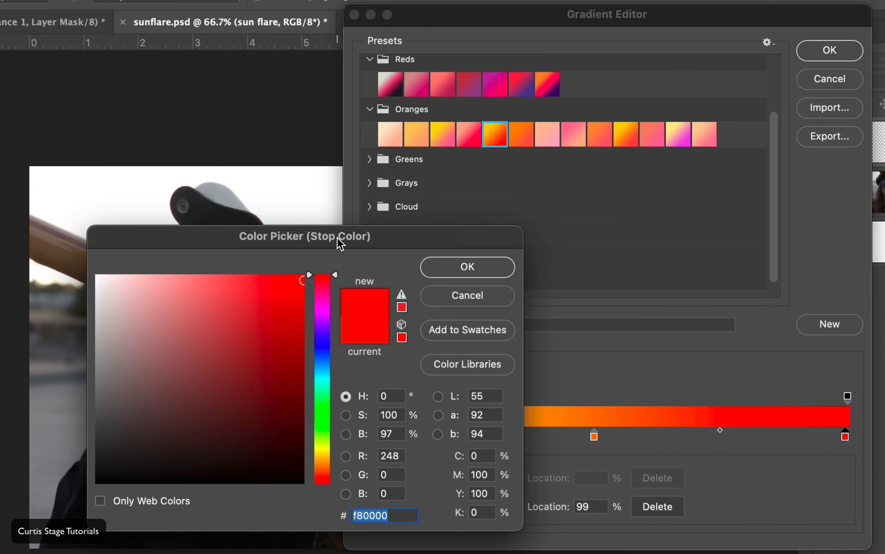
{"action": "left_click_drag", "start_coordinate": [300, 281], "coordinate": [329, 244]}
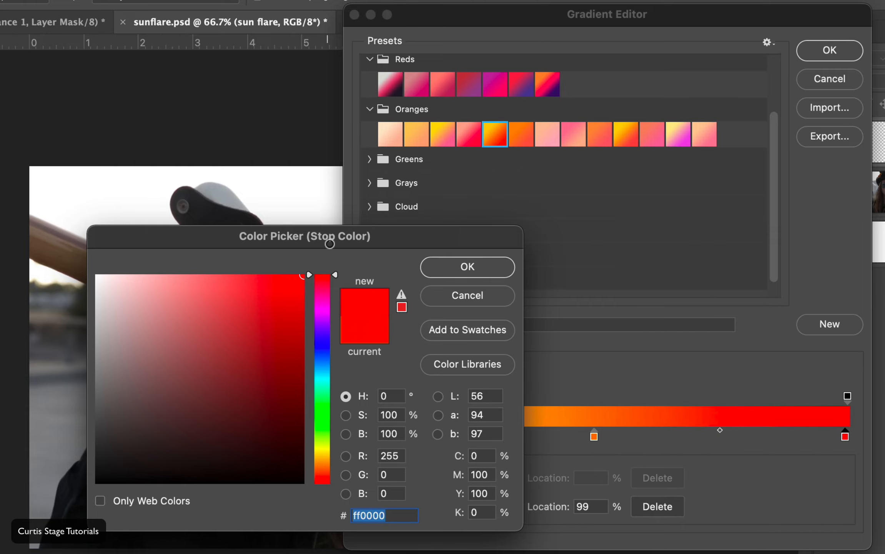
{"action": "left_click", "coordinate": [476, 267]}
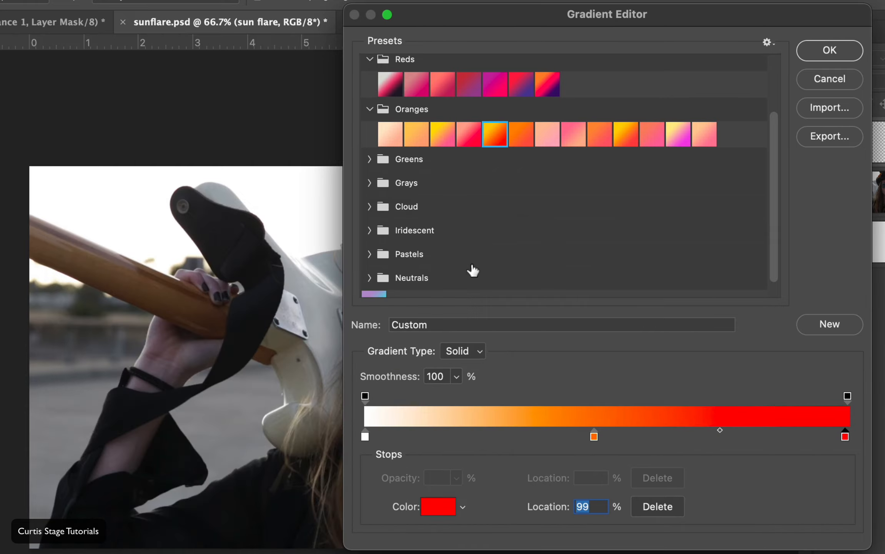
{"action": "left_click", "coordinate": [447, 509]}
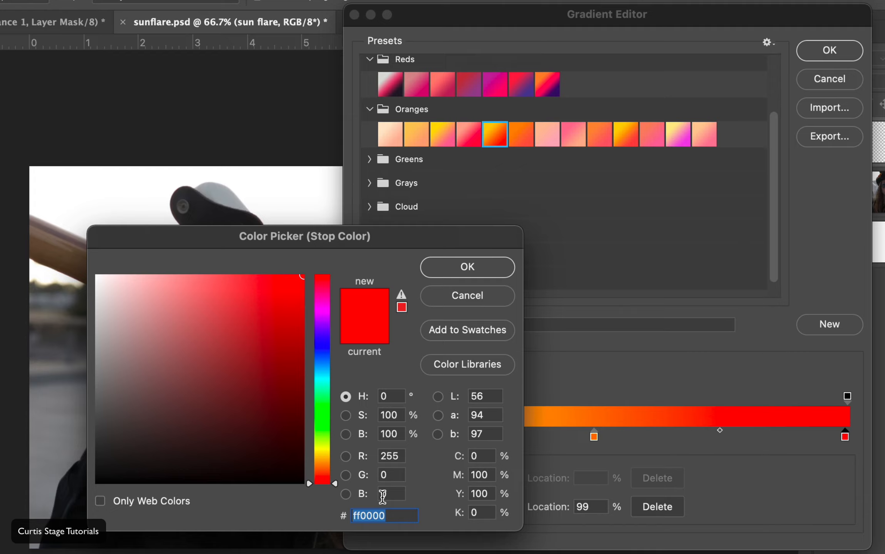
{"action": "left_click", "coordinate": [450, 270]}
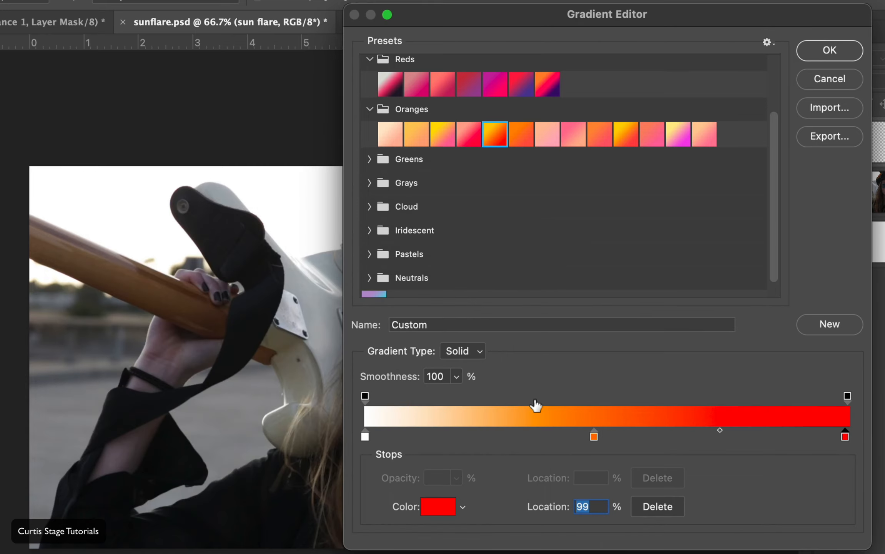
{"action": "left_click", "coordinate": [829, 56]}
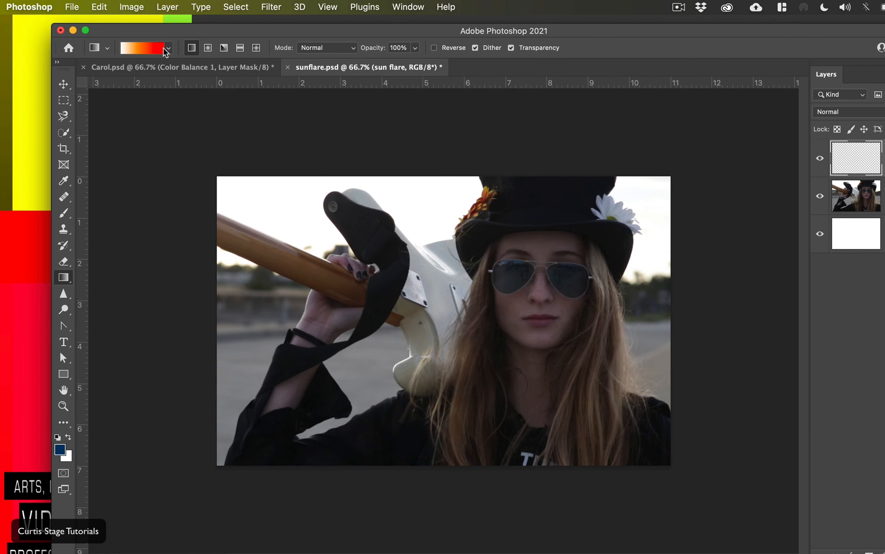
Save the white-orange-red gradient as a new preset named "sun flare"
{"action": "left_click", "coordinate": [142, 48]}
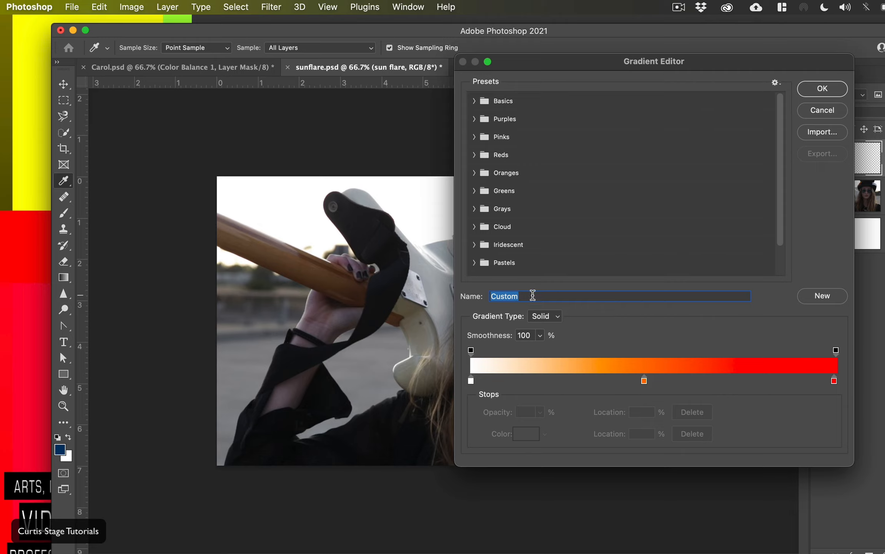
{"action": "type", "text": "sun flare"}
{"action": "left_click", "coordinate": [554, 317]}
{"action": "left_click", "coordinate": [631, 315]}
{"action": "left_click", "coordinate": [822, 297]}
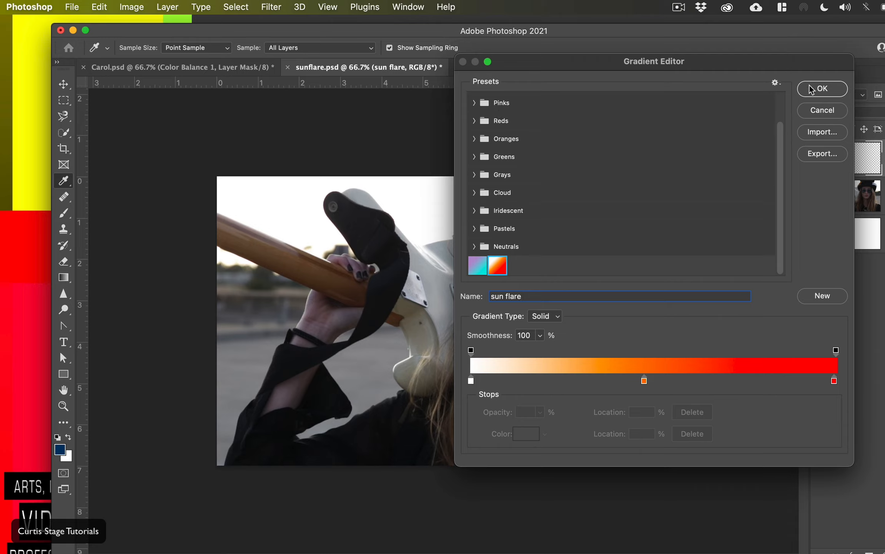
{"action": "left_click", "coordinate": [820, 88]}
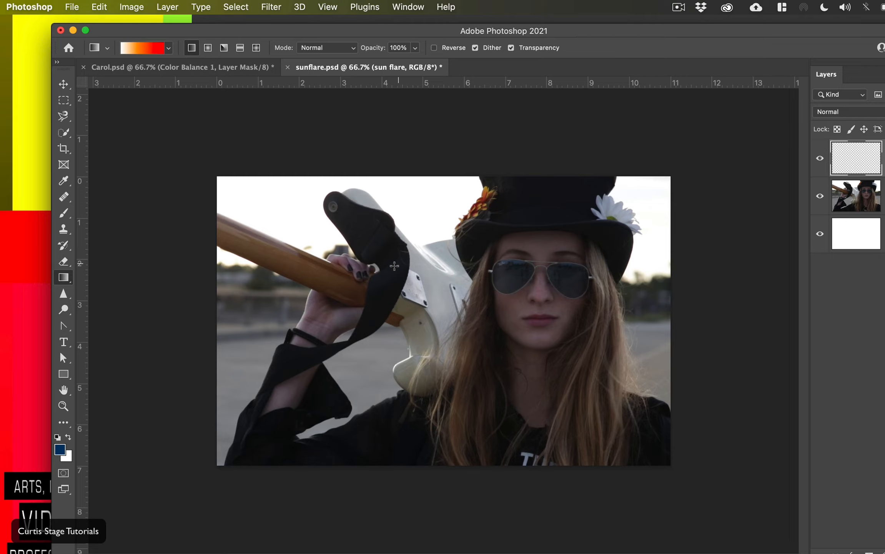
Try the gradient on the sun flare layer as vertical linear fills in both directions and as a radial fill
{"action": "left_click_drag", "start_coordinate": [461, 473], "coordinate": [459, 176]}
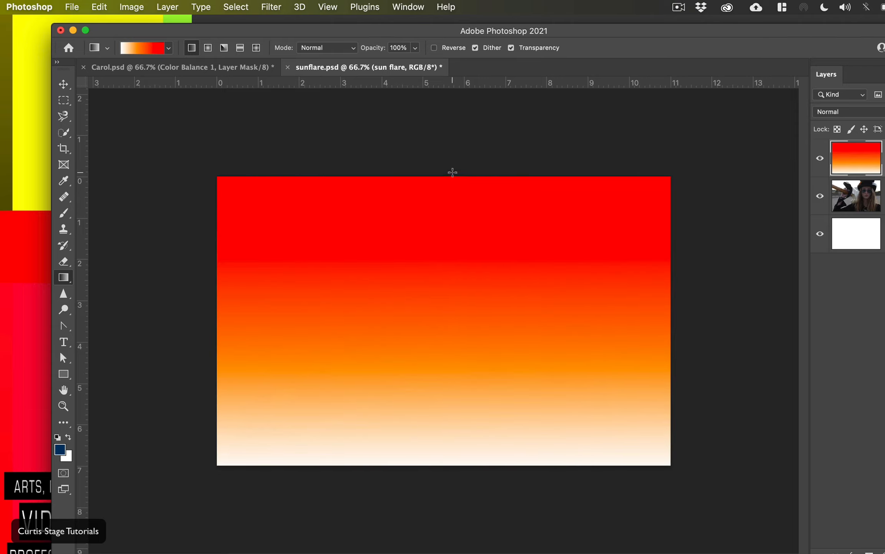
{"action": "left_click_drag", "start_coordinate": [452, 172], "coordinate": [460, 482]}
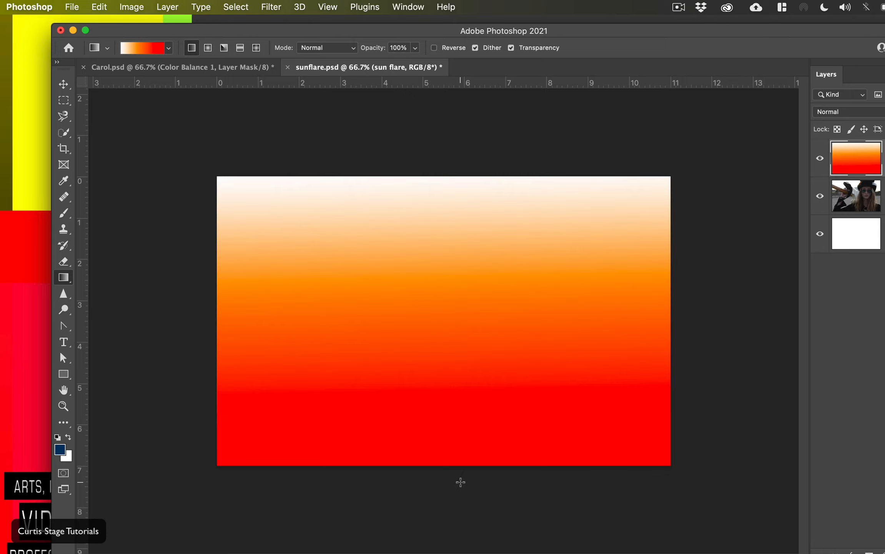
{"action": "left_click", "coordinate": [208, 49]}
{"action": "left_click_drag", "start_coordinate": [426, 297], "coordinate": [234, 199]}
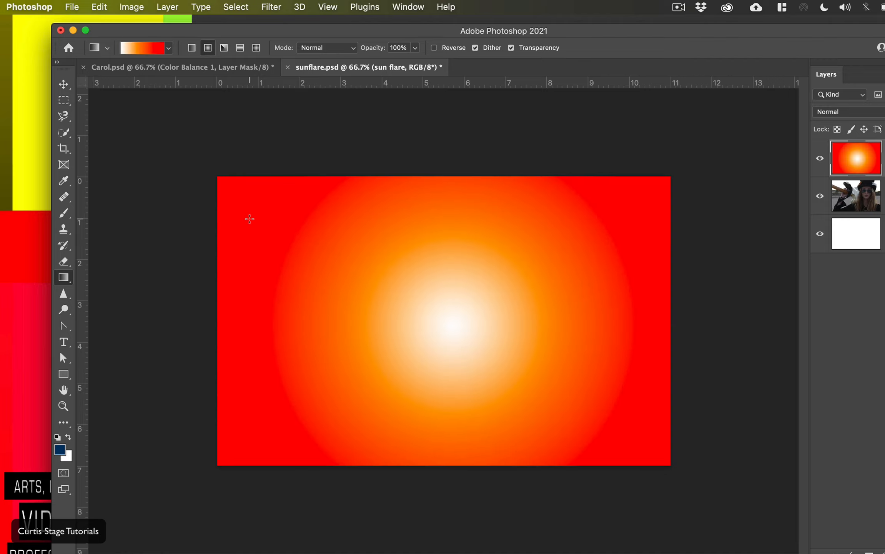
Try an angle gradient and a reflected gradient across the sun flare layer
{"action": "left_click", "coordinate": [226, 50]}
{"action": "left_click_drag", "start_coordinate": [474, 286], "coordinate": [615, 177]}
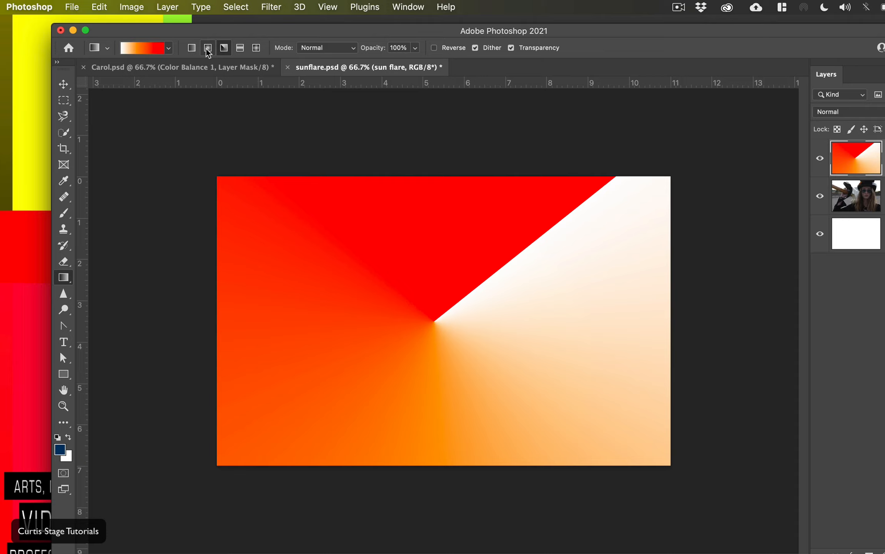
{"action": "left_click", "coordinate": [240, 47]}
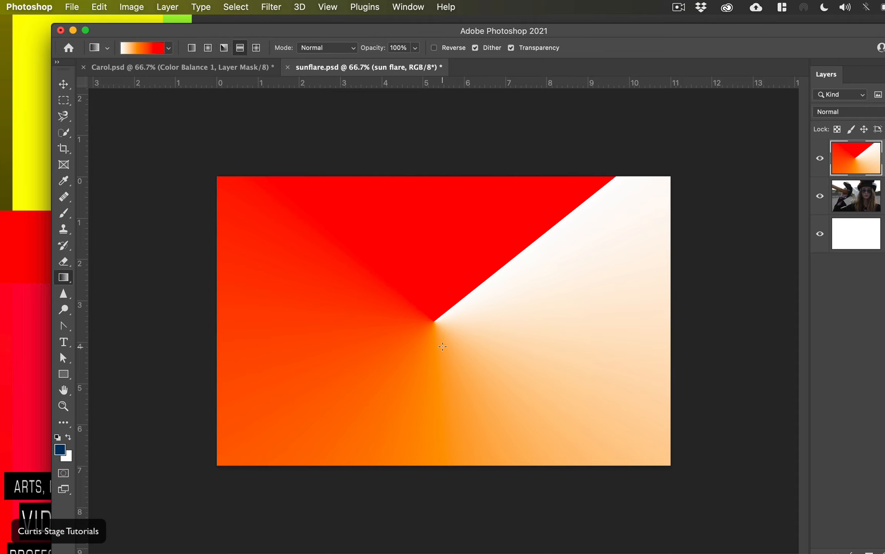
{"action": "left_click_drag", "start_coordinate": [437, 182], "coordinate": [431, 151]}
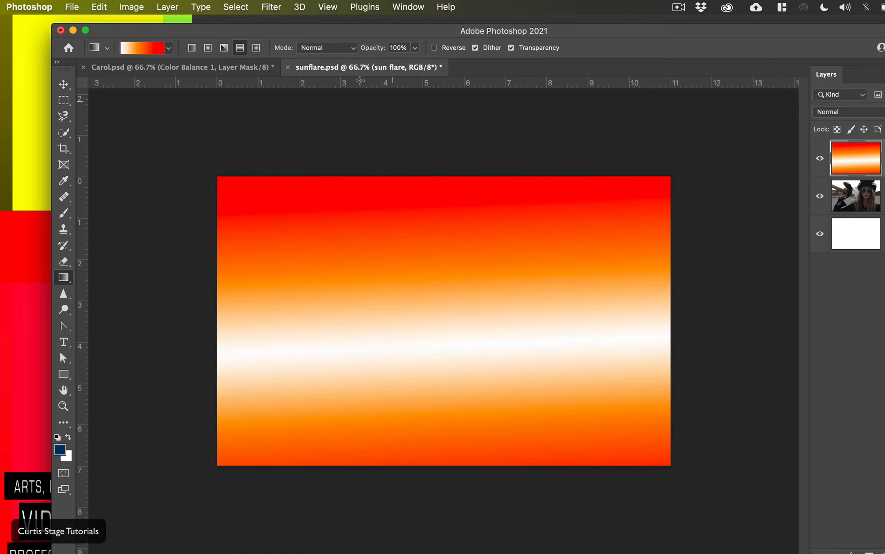
Try diamond gradient fills of different sizes, rotations and positions on the sun flare layer
{"action": "left_click", "coordinate": [256, 48]}
{"action": "left_click_drag", "start_coordinate": [442, 312], "coordinate": [333, 209]}
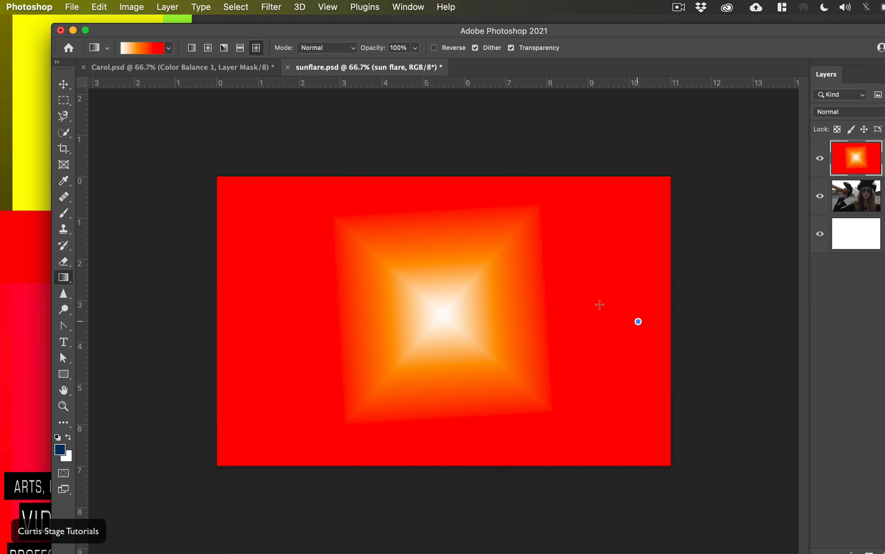
{"action": "left_click_drag", "start_coordinate": [637, 320], "coordinate": [533, 289]}
{"action": "left_click_drag", "start_coordinate": [316, 298], "coordinate": [184, 279]}
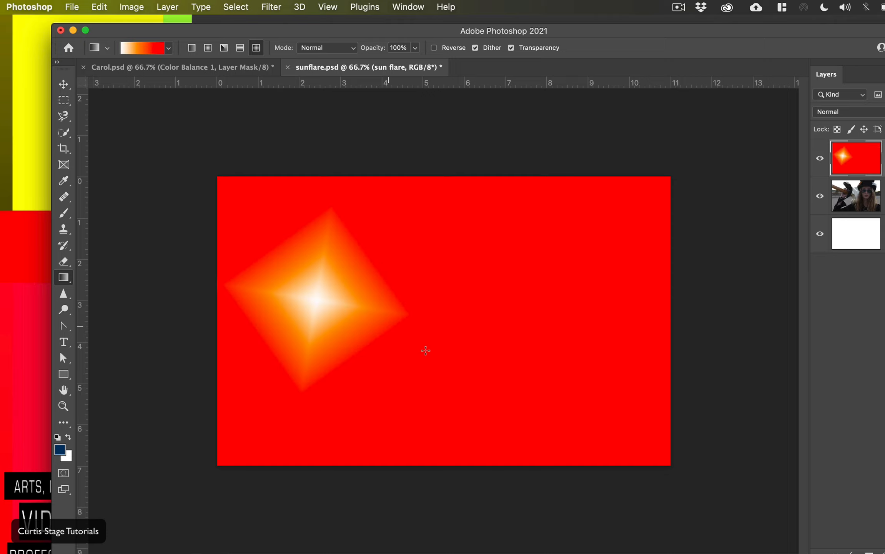
{"action": "left_click_drag", "start_coordinate": [523, 281], "coordinate": [488, 294]}
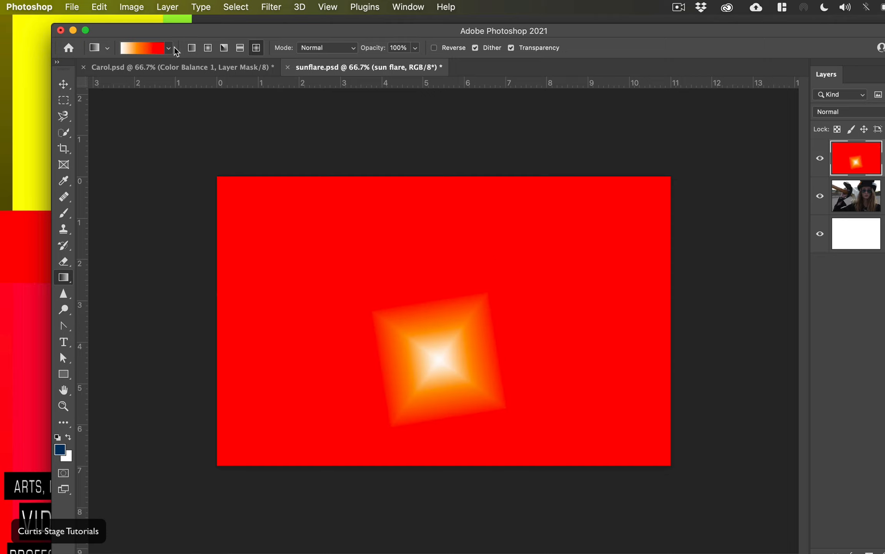
Try radial gradient fills centred in the upper middle and lower middle of the sun flare layer
{"action": "left_click", "coordinate": [207, 48]}
{"action": "left_click_drag", "start_coordinate": [442, 257], "coordinate": [455, 273]}
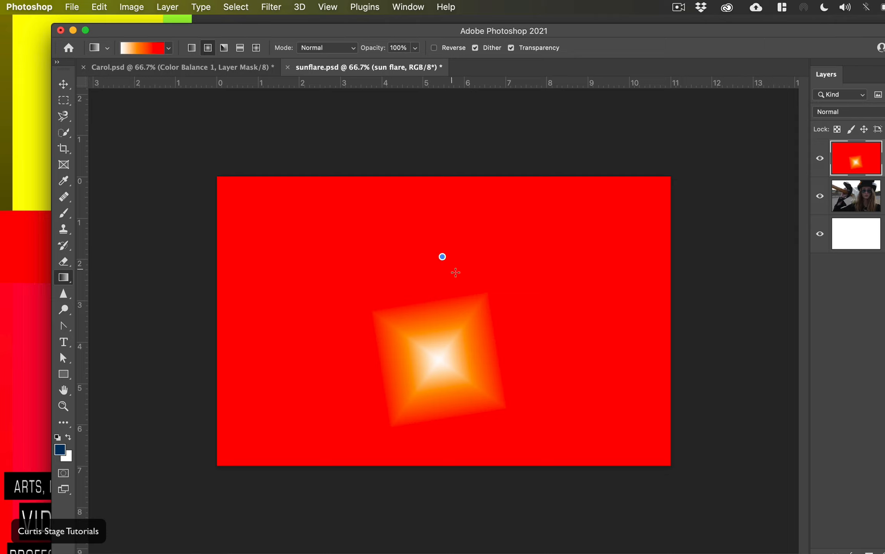
{"action": "left_click_drag", "start_coordinate": [560, 348], "coordinate": [561, 348]}
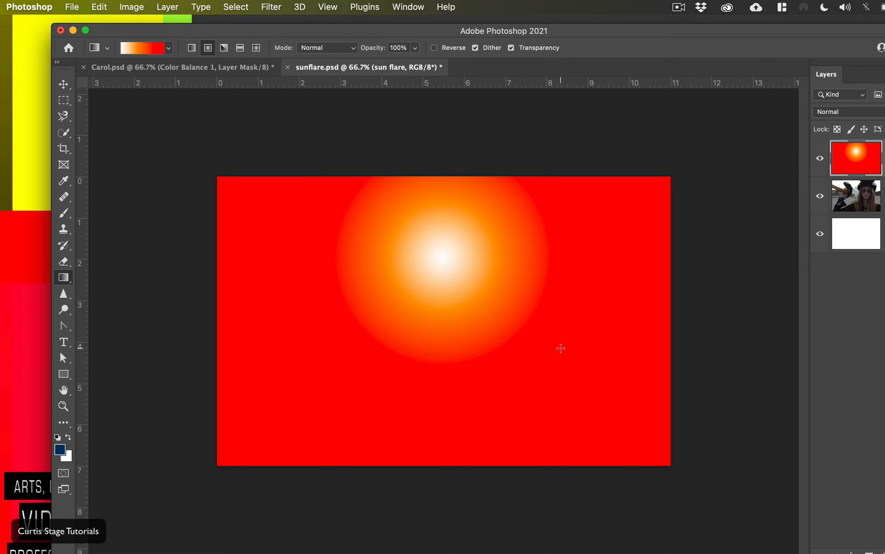
{"action": "left_click_drag", "start_coordinate": [419, 379], "coordinate": [282, 278]}
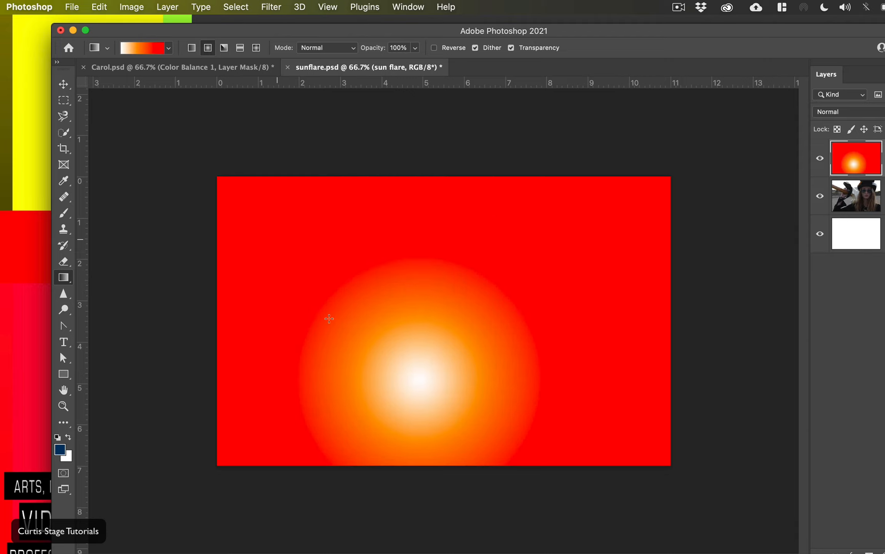
Try linear gradient fills on the sun flare layer in horizontal, diagonal and vertical directions with long and short transitions
{"action": "left_click", "coordinate": [193, 48]}
{"action": "mouse_move", "coordinate": [237, 292]}
{"action": "left_mouse_down"}
{"action": "mouse_move", "coordinate": [555, 309]}
{"action": "mouse_move", "coordinate": [640, 291]}
{"action": "mouse_move", "coordinate": [276, 319]}
{"action": "mouse_move", "coordinate": [227, 306]}
{"action": "left_mouse_up"}
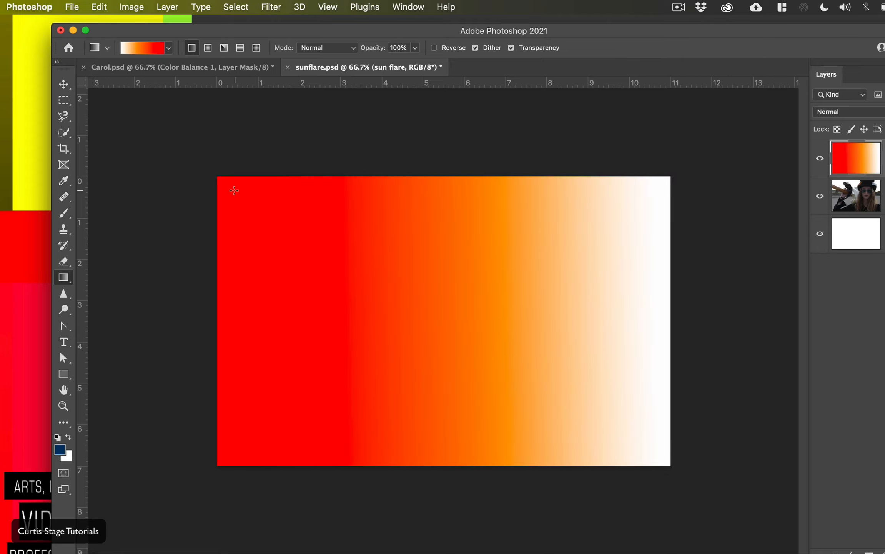
{"action": "left_click_drag", "start_coordinate": [234, 190], "coordinate": [259, 229]}
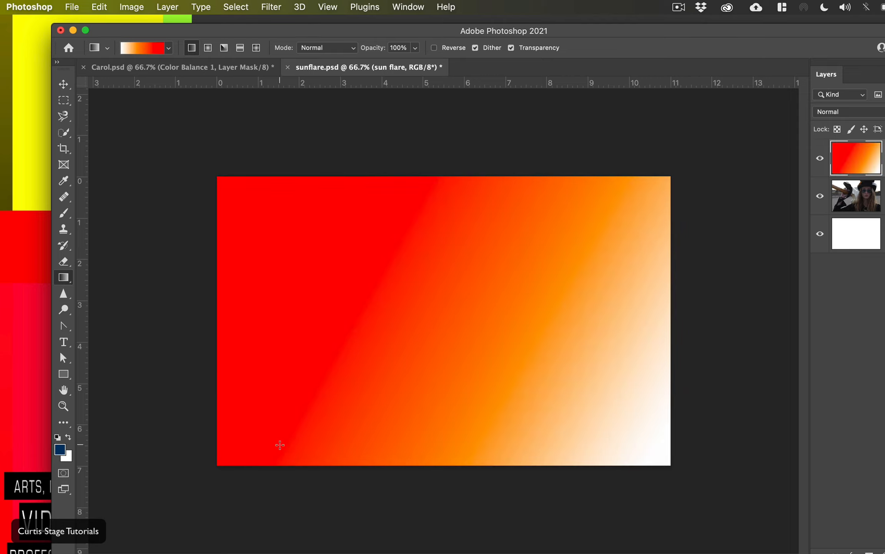
{"action": "left_click_drag", "start_coordinate": [432, 535], "coordinate": [432, 107]}
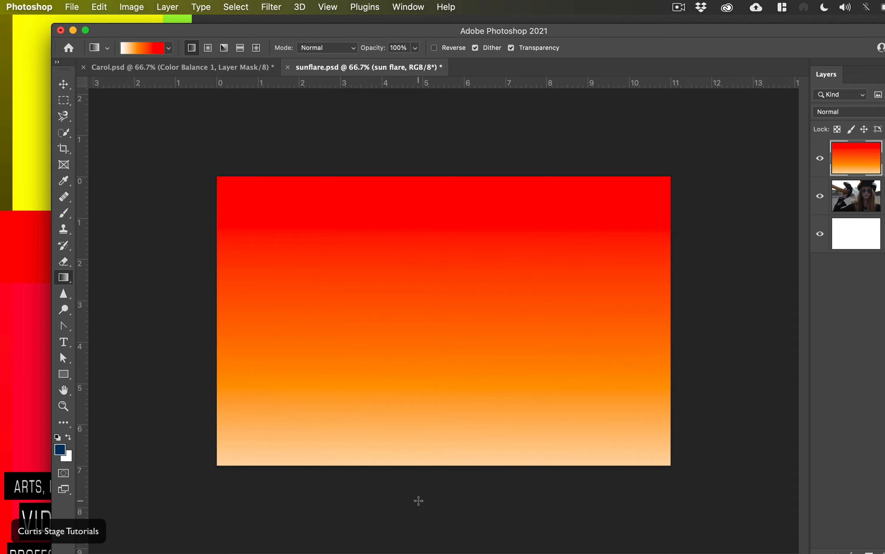
{"action": "left_click_drag", "start_coordinate": [432, 284], "coordinate": [433, 348]}
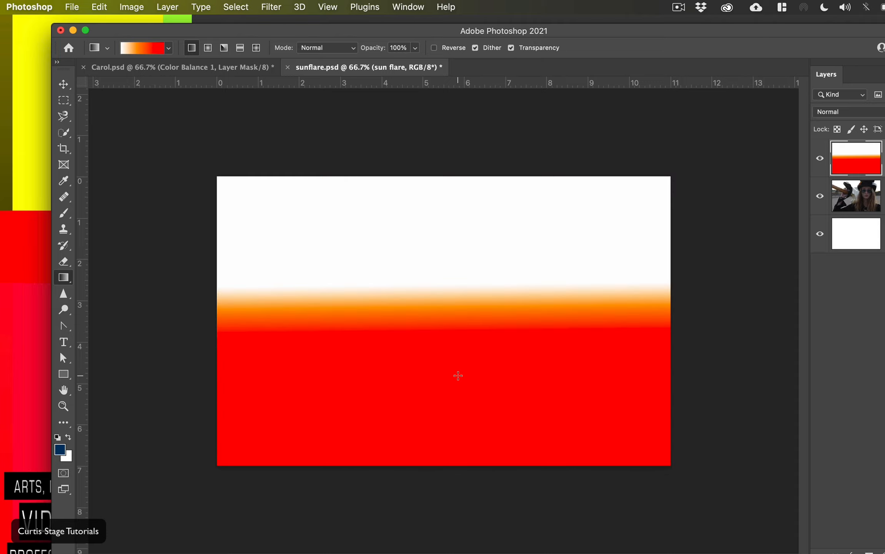
{"action": "left_click_drag", "start_coordinate": [436, 264], "coordinate": [442, 356]}
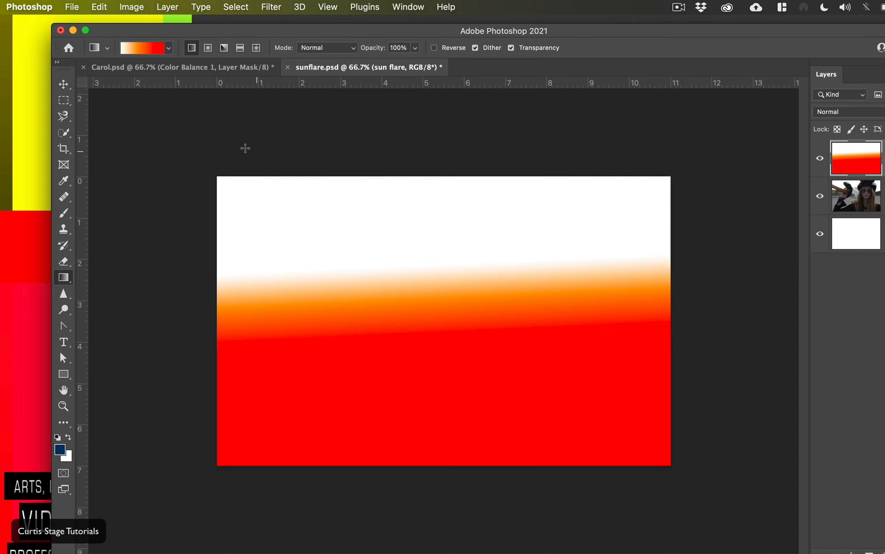
{"action": "left_click_drag", "start_coordinate": [129, 108], "coordinate": [747, 540]}
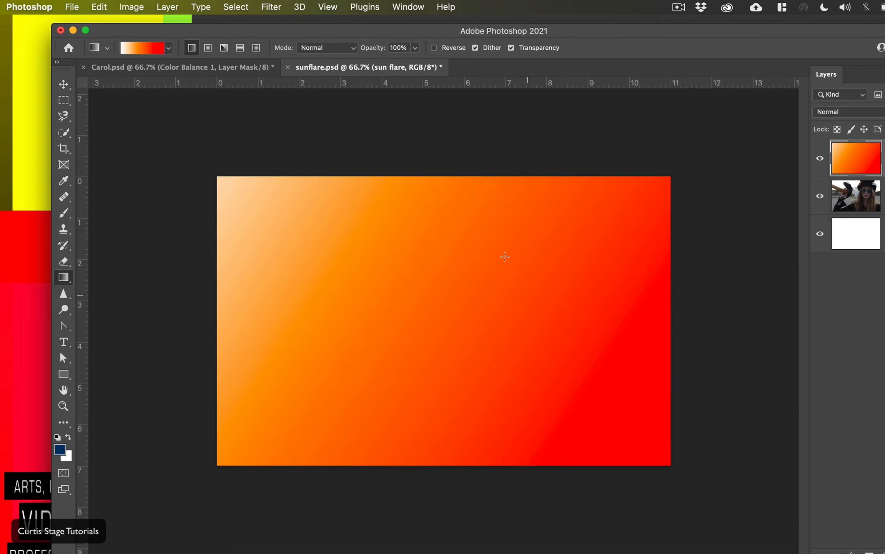
{"action": "left_click_drag", "start_coordinate": [444, 360], "coordinate": [441, 285]}
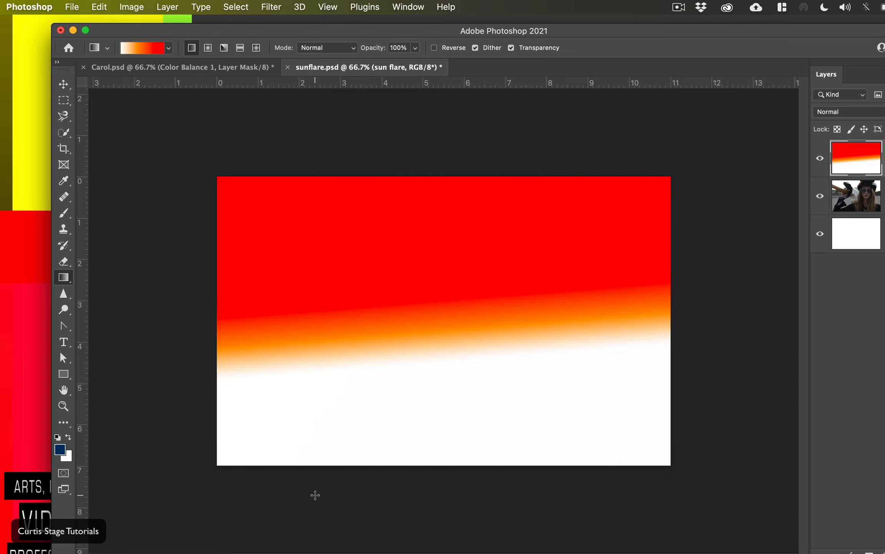
Fill the sun flare layer with a radial gradient from the canvas centre to near its upper edge, undoing the smaller trial fills
{"action": "left_click", "coordinate": [207, 49]}
{"action": "left_click_drag", "start_coordinate": [432, 328], "coordinate": [439, 253]}
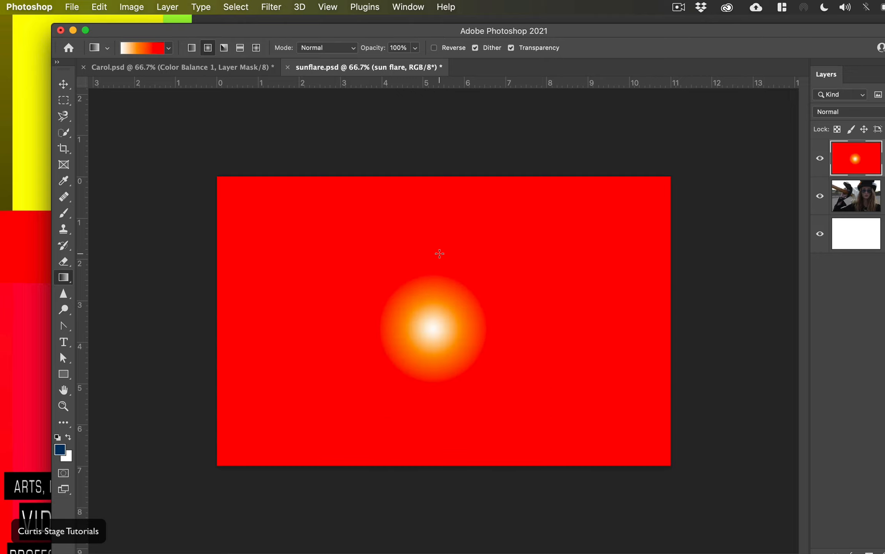
{"action": "key", "text": "super+z"}
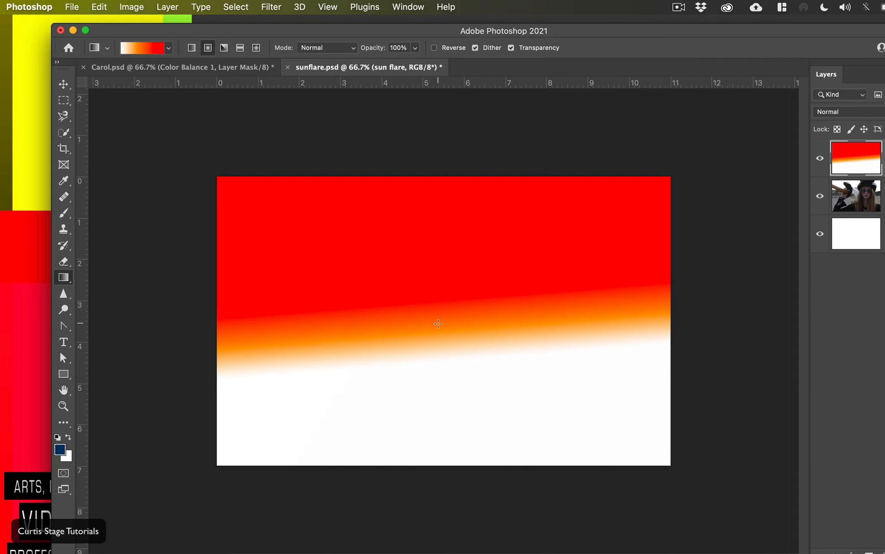
{"action": "left_click_drag", "start_coordinate": [438, 323], "coordinate": [440, 242]}
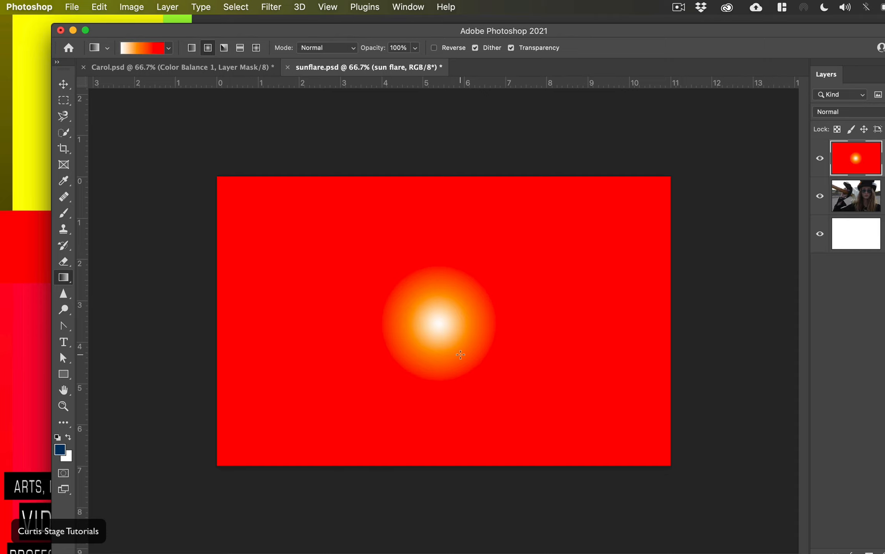
{"action": "key", "text": "super+z"}
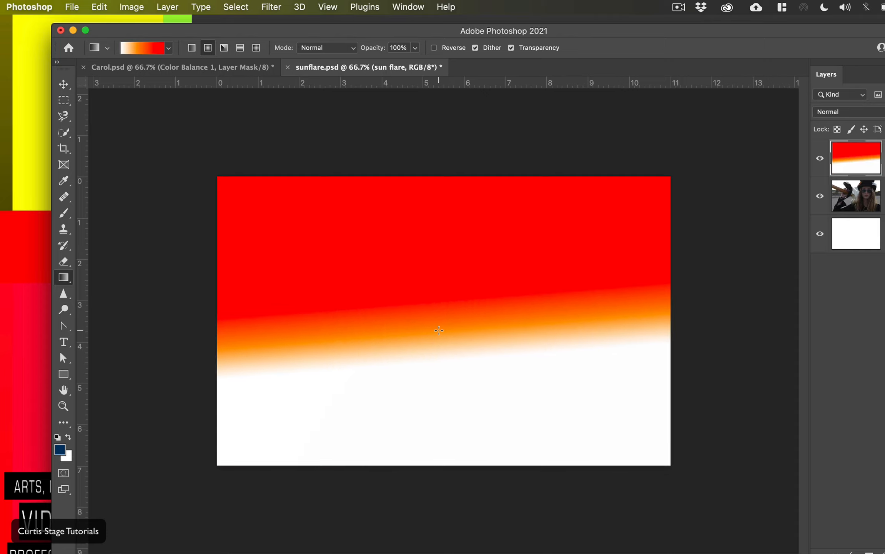
{"action": "left_click_drag", "start_coordinate": [439, 330], "coordinate": [439, 196]}
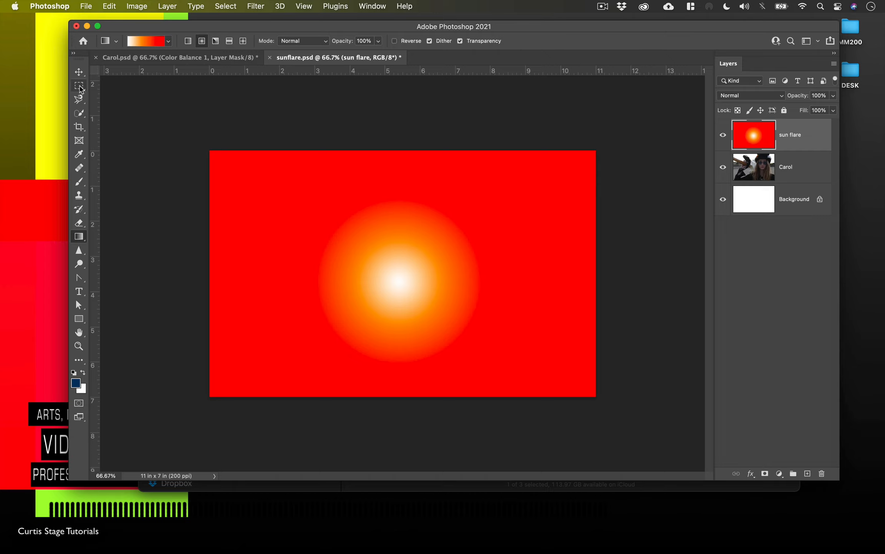
Select the middle of the glow with the Elliptical Marquee Tool, drawing a circle about 4 in across out from its centre
{"action": "left_click", "coordinate": [80, 88]}
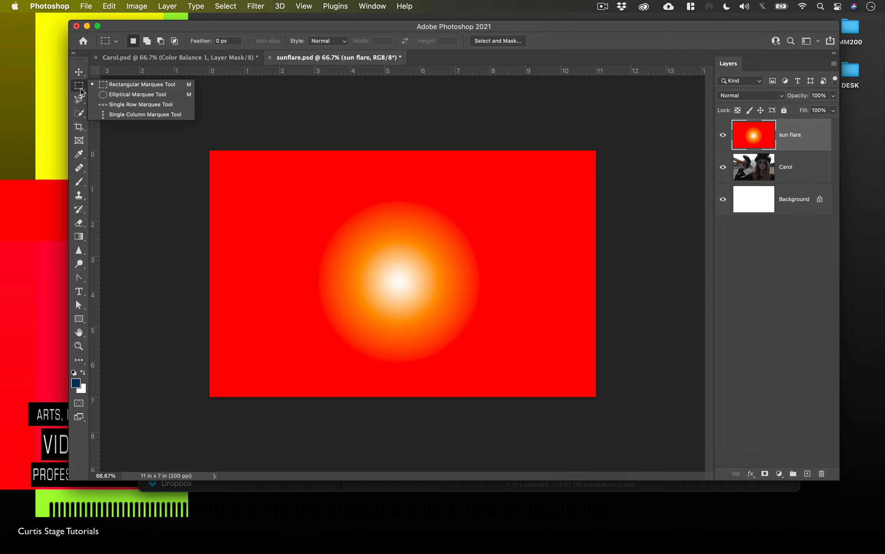
{"action": "left_click", "coordinate": [79, 88]}
{"action": "right_click", "coordinate": [81, 88]}
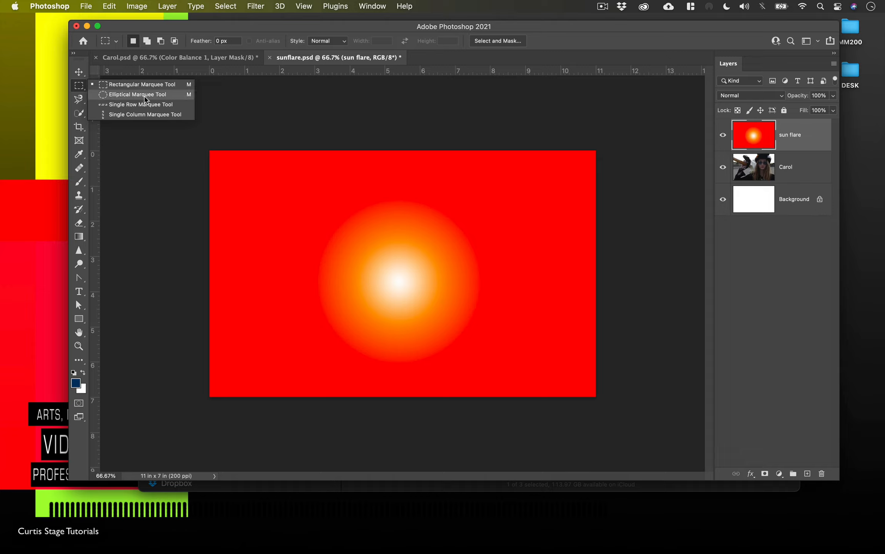
{"action": "left_click", "coordinate": [145, 100]}
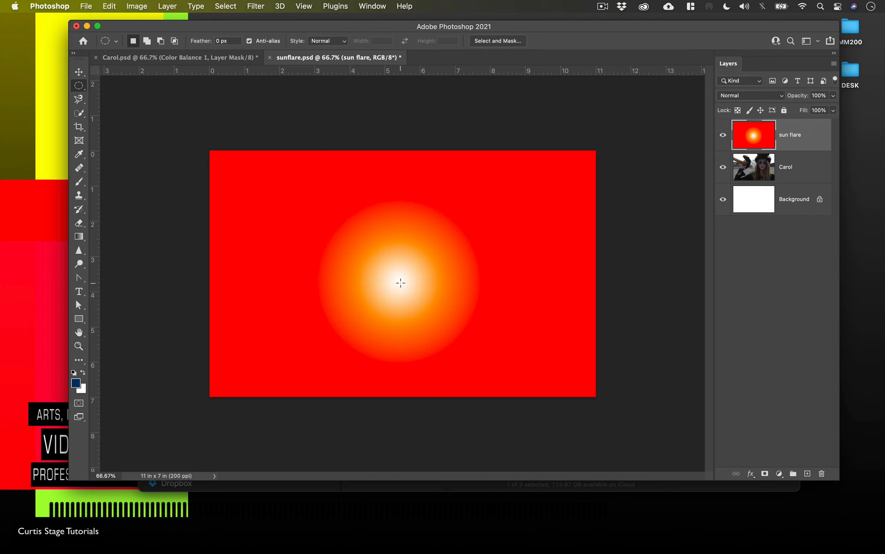
{"action": "left_click_drag", "start_coordinate": [400, 281], "coordinate": [281, 209]}
Try moving the selected circle of gradient down and to the right with the Move tool, then undo the move
{"action": "left_click", "coordinate": [79, 72]}
{"action": "left_click_drag", "start_coordinate": [373, 269], "coordinate": [486, 317]}
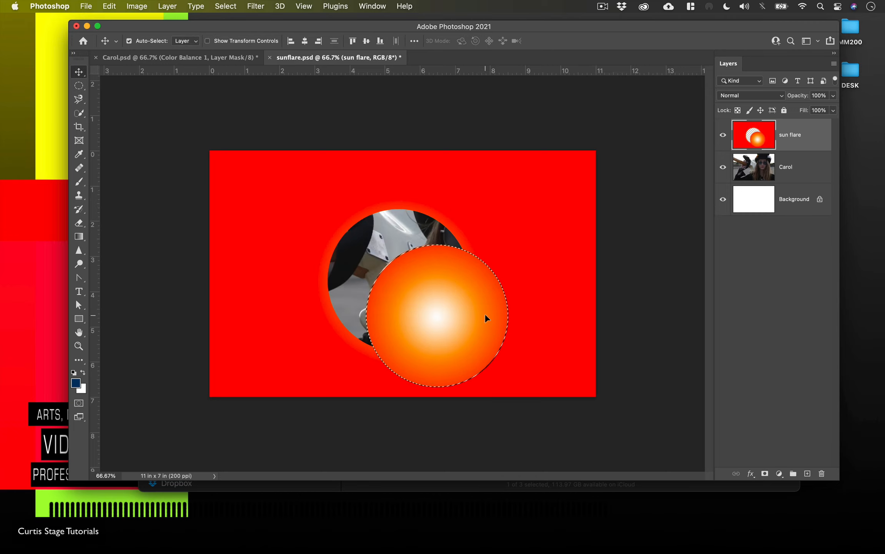
{"action": "key", "text": "super+z"}
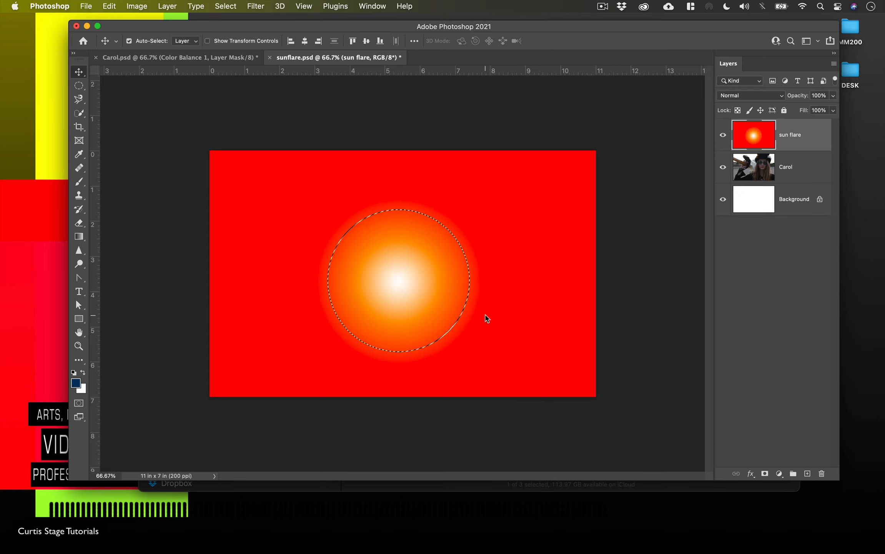
{"action": "key", "text": "super+z"}
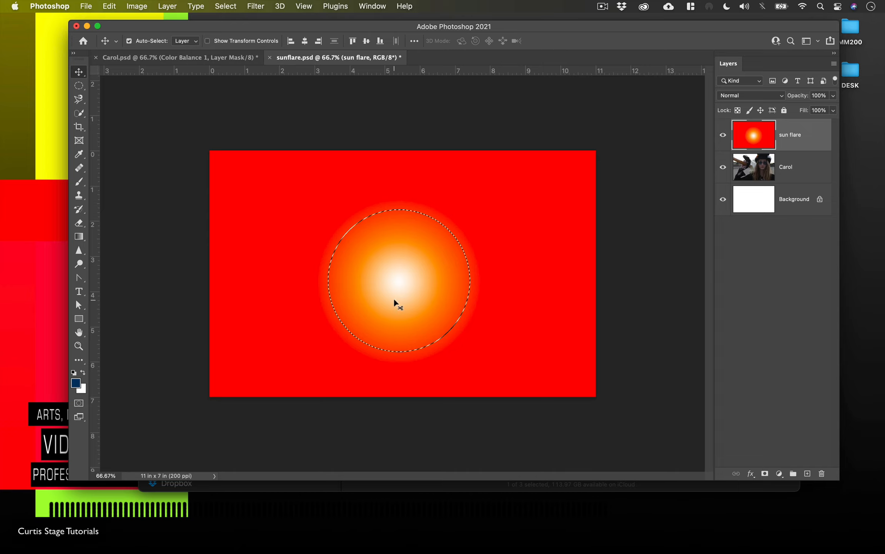
Reposition only the circular selection outline so it sits centred over the glow, keeping the gradient pixels in place
{"action": "left_click", "coordinate": [79, 87]}
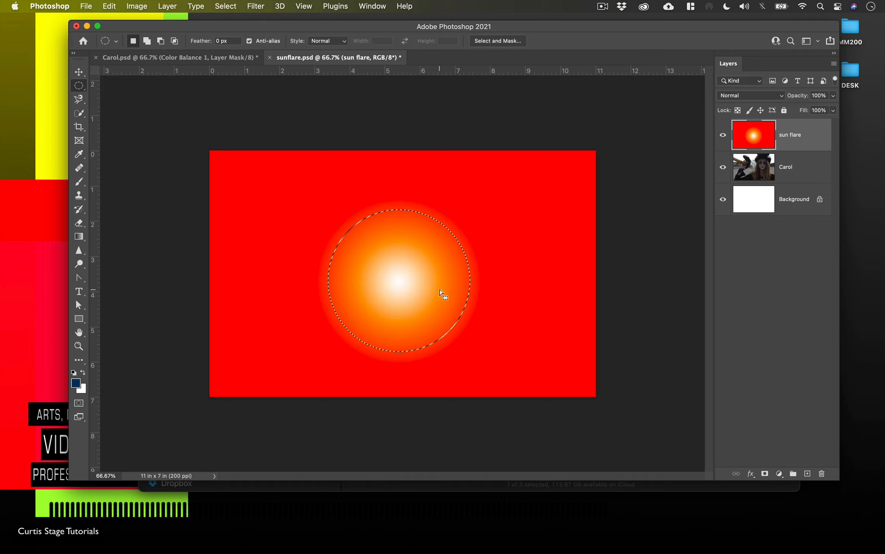
{"action": "key", "text": "shift+Left"}
{"action": "key", "text": "shift+Left"}
{"action": "key", "text": "shift+Left"}
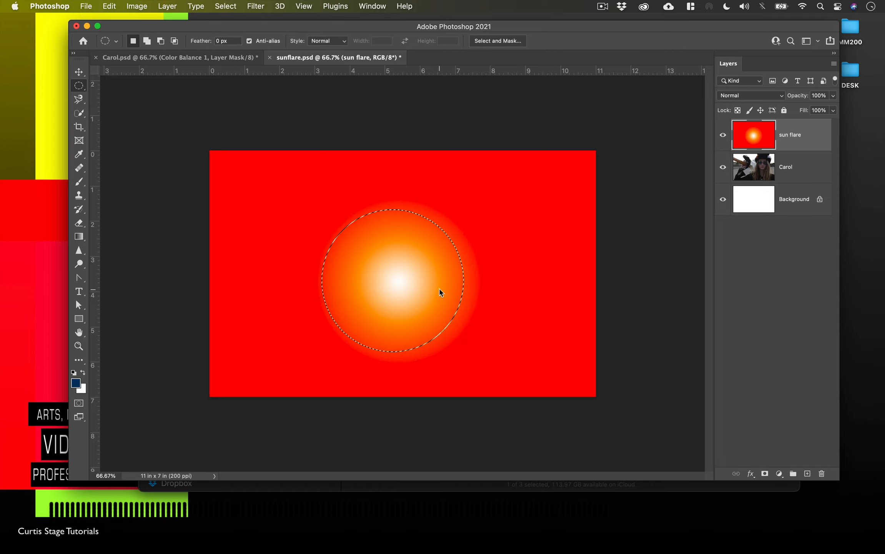
{"action": "mouse_move", "coordinate": [380, 292]}
{"action": "left_mouse_down"}
{"action": "mouse_move", "coordinate": [360, 297]}
{"action": "mouse_move", "coordinate": [486, 289]}
{"action": "mouse_move", "coordinate": [398, 304]}
{"action": "mouse_move", "coordinate": [408, 280]}
{"action": "mouse_move", "coordinate": [400, 296]}
{"action": "mouse_move", "coordinate": [328, 297]}
{"action": "mouse_move", "coordinate": [363, 294]}
{"action": "left_mouse_up"}
{"action": "left_click", "coordinate": [79, 71]}
{"action": "key", "text": "super+z"}
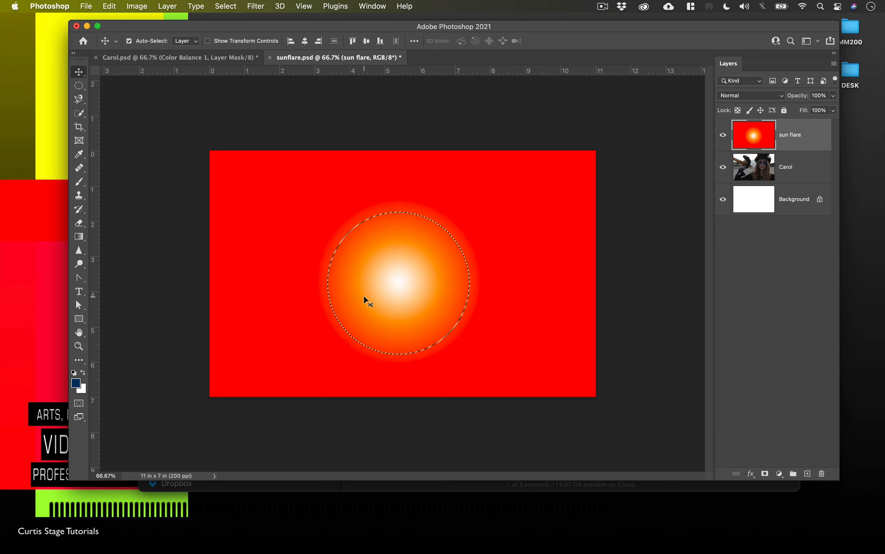
Add a layer mask to the sun flare layer from the circular selection and enlarge the application window
{"action": "left_click", "coordinate": [79, 86]}
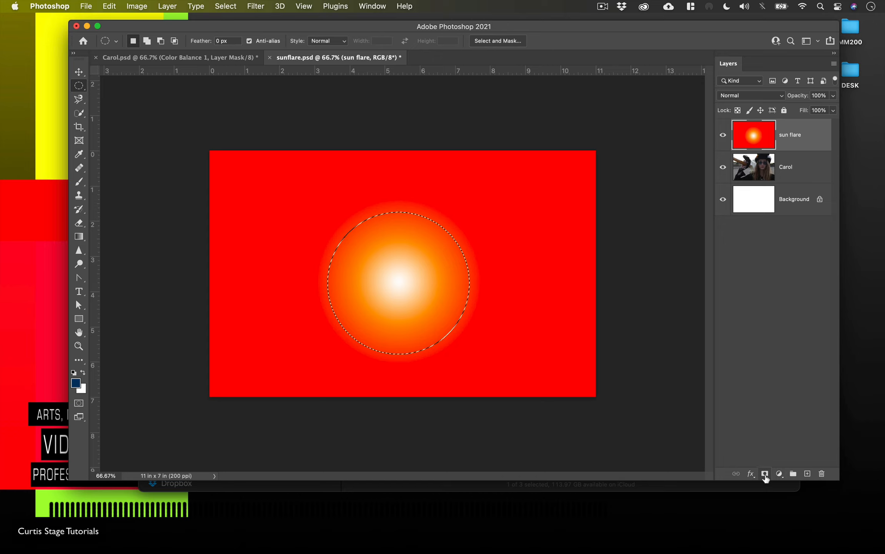
{"action": "left_click", "coordinate": [765, 474]}
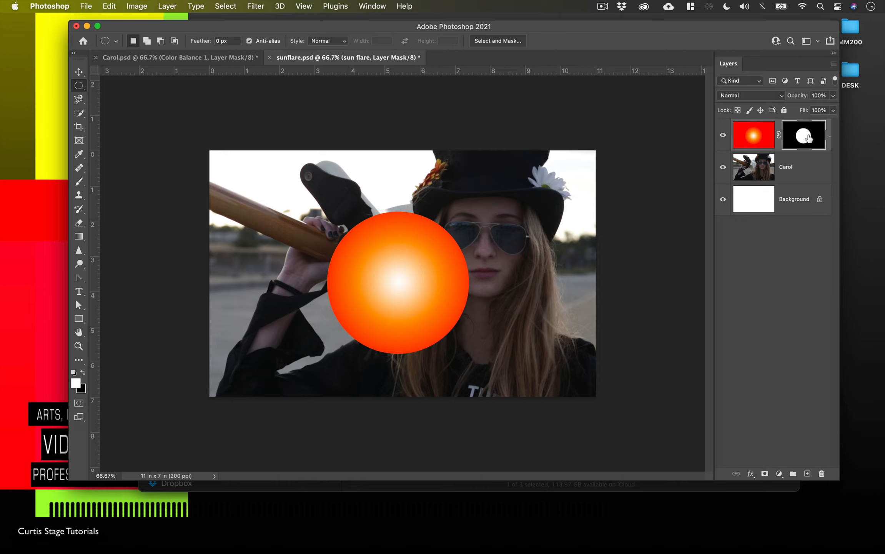
{"action": "left_click_drag", "start_coordinate": [72, 478], "coordinate": [45, 517]}
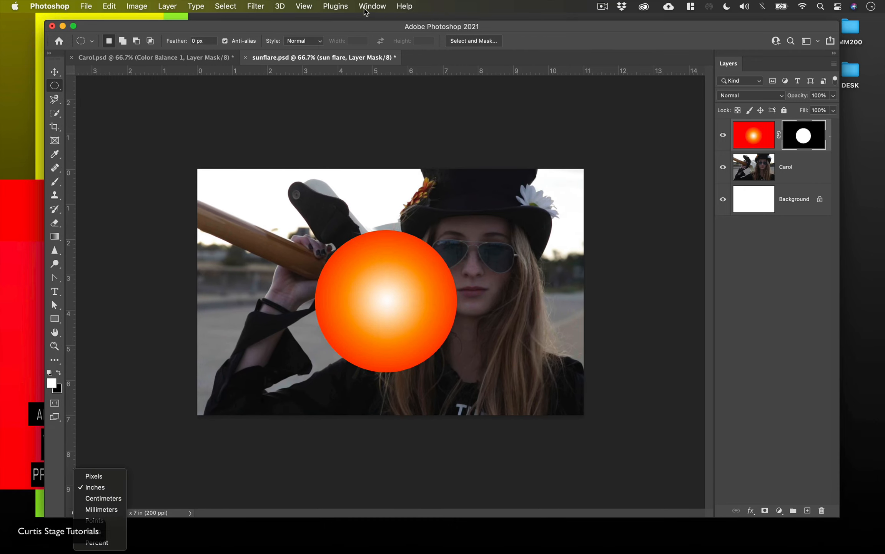
Show the mask's Properties panel and place it beside the layer list
{"action": "left_click", "coordinate": [365, 7]}
{"action": "left_click", "coordinate": [372, 6]}
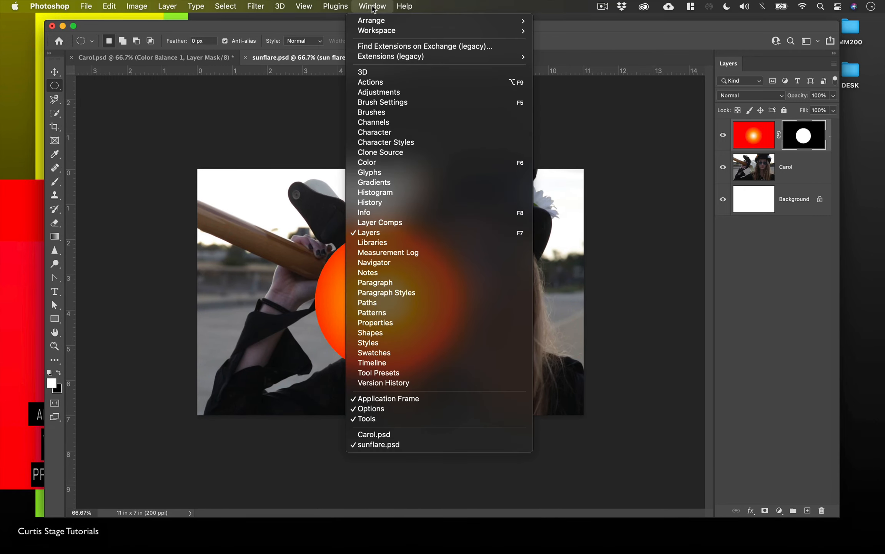
{"action": "left_click", "coordinate": [423, 328]}
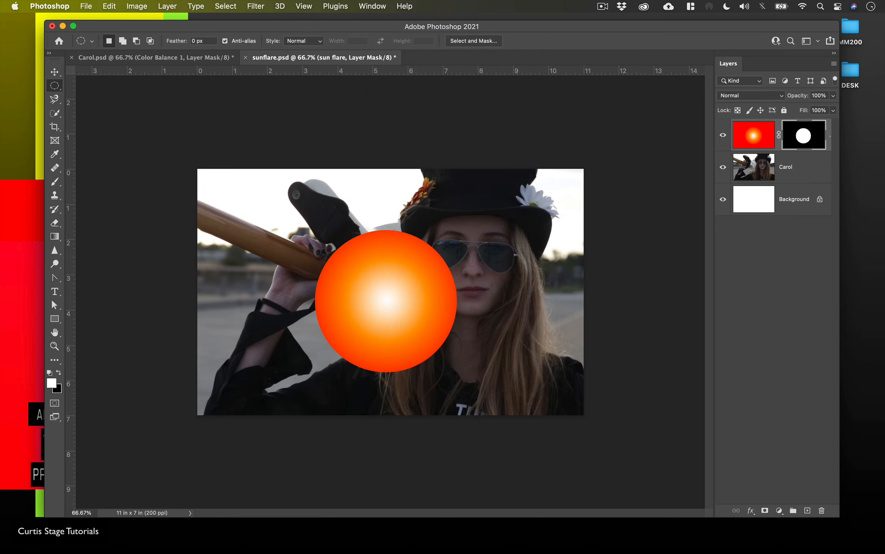
{"action": "left_click_drag", "start_coordinate": [647, 20], "coordinate": [585, 112]}
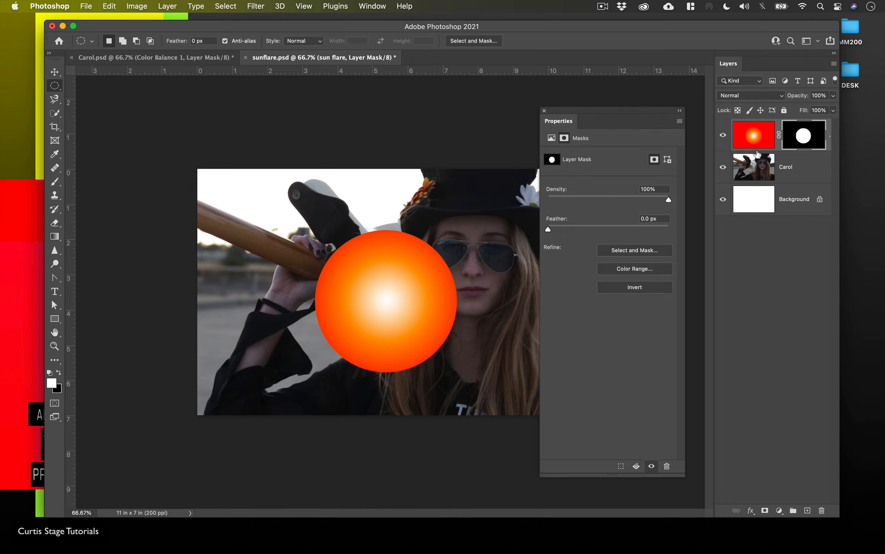
Feather the sun flare layer mask by about 135 px and move the Properties panel clear of the photo
{"action": "left_click_drag", "start_coordinate": [547, 229], "coordinate": [633, 235]}
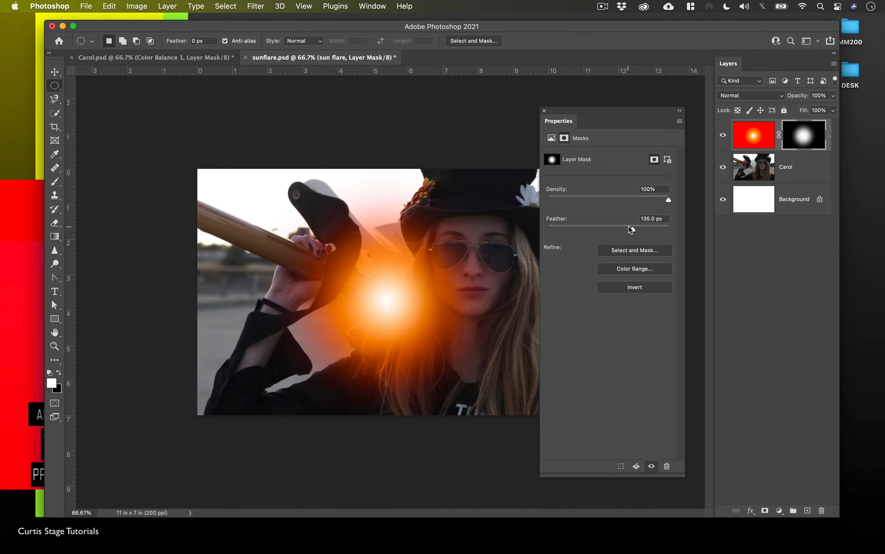
{"action": "mouse_move", "coordinate": [632, 230]}
{"action": "left_mouse_down"}
{"action": "mouse_move", "coordinate": [652, 230]}
{"action": "mouse_move", "coordinate": [620, 231]}
{"action": "mouse_move", "coordinate": [634, 237]}
{"action": "left_mouse_up"}
{"action": "left_click_drag", "start_coordinate": [633, 234], "coordinate": [631, 235]}
{"action": "left_click_drag", "start_coordinate": [567, 110], "coordinate": [108, 457]}
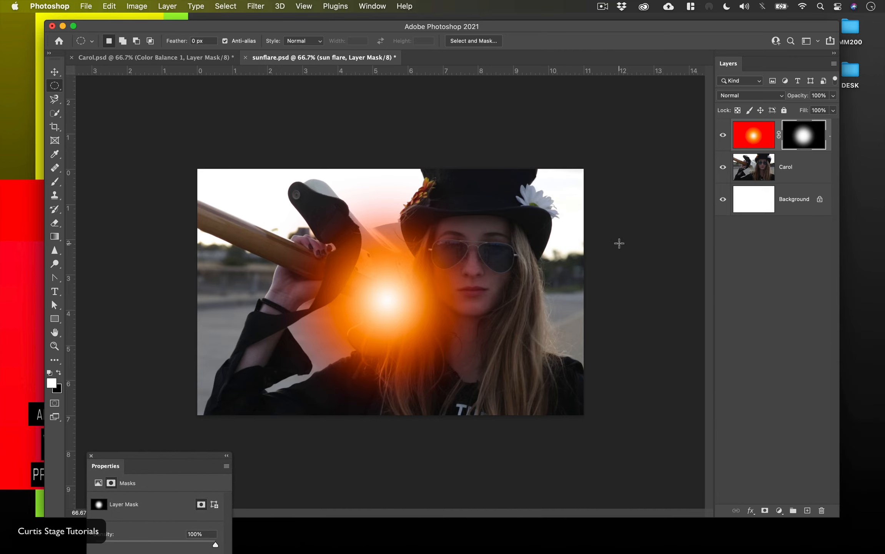
Activate the Move tool and alternate between targeting the sun flare layer's gradient image and its mask
{"action": "left_click", "coordinate": [56, 72]}
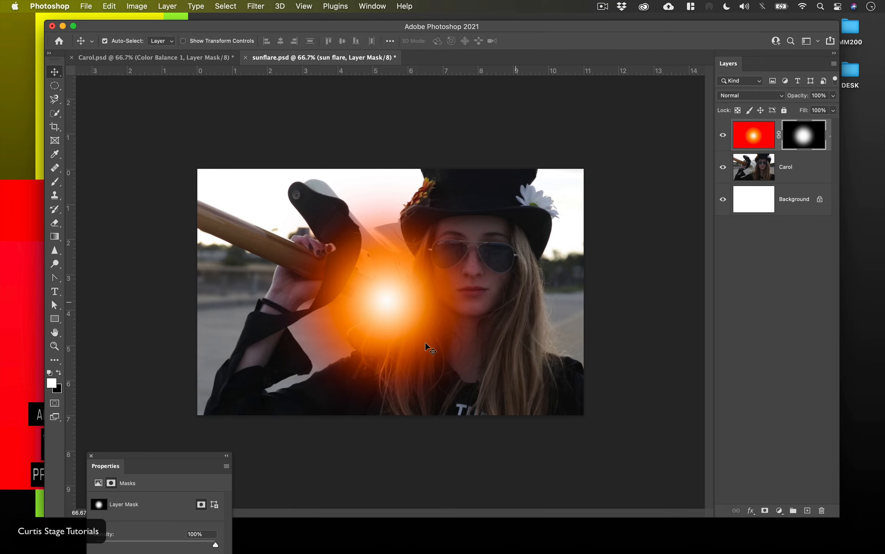
{"action": "left_click", "coordinate": [754, 141]}
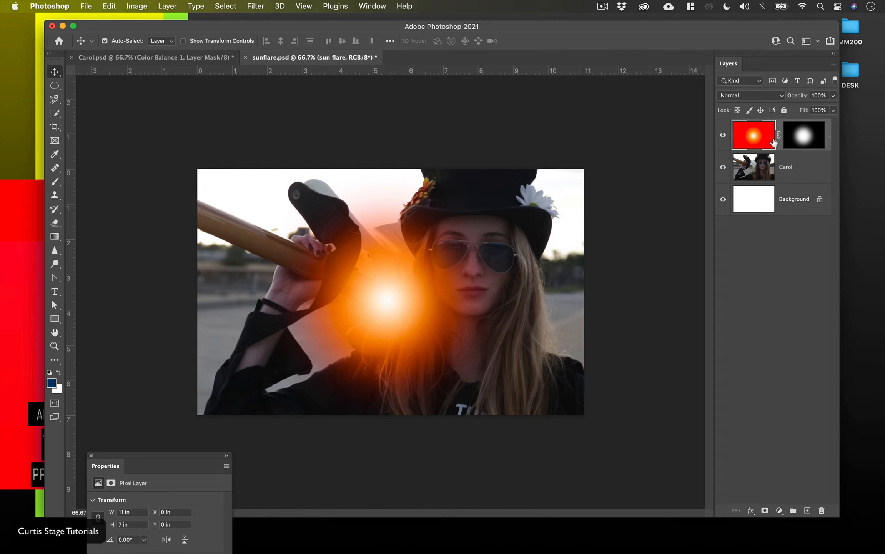
{"action": "left_click", "coordinate": [800, 139]}
{"action": "left_click", "coordinate": [746, 140]}
{"action": "left_click", "coordinate": [802, 141]}
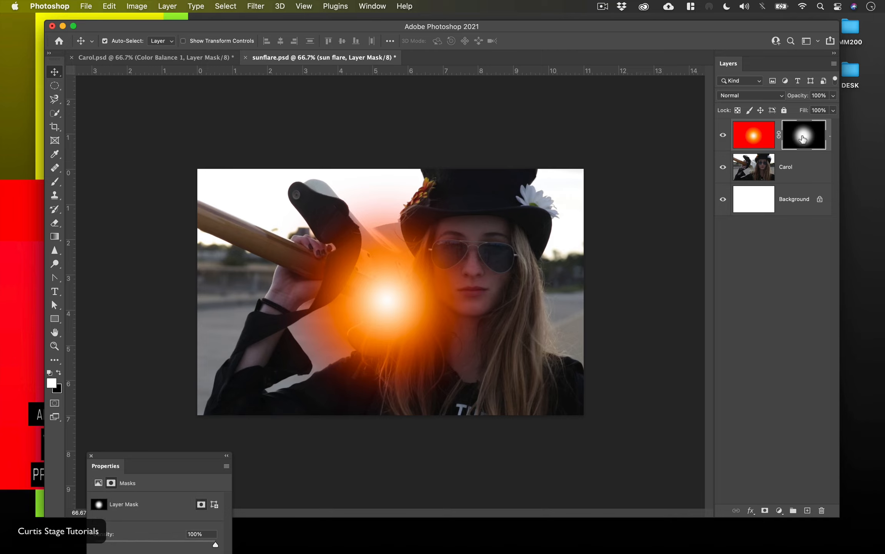
Move the sun flare gradient together with its linked mask up to X 0 in, Y -2.2 in
{"action": "left_click", "coordinate": [757, 141]}
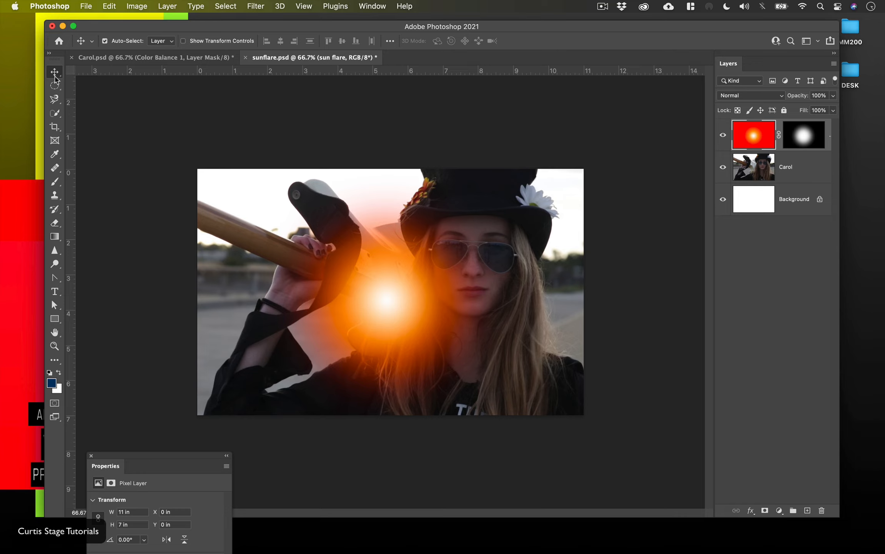
{"action": "left_click_drag", "start_coordinate": [563, 294], "coordinate": [396, 226]}
{"action": "key", "text": "super+z"}
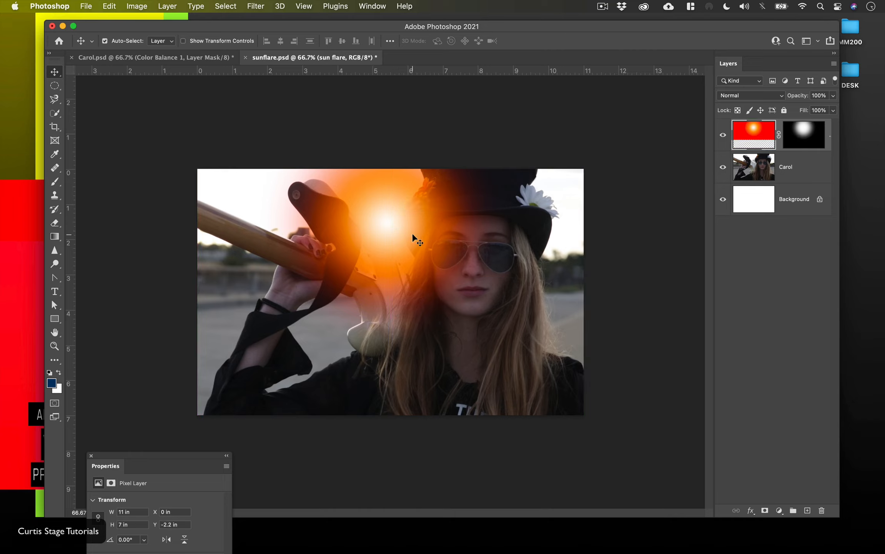
Unlink the sun flare mask and try moving only the gradient image to the right, undoing that move
{"action": "left_click", "coordinate": [778, 136]}
{"action": "left_click_drag", "start_coordinate": [389, 216], "coordinate": [434, 225]}
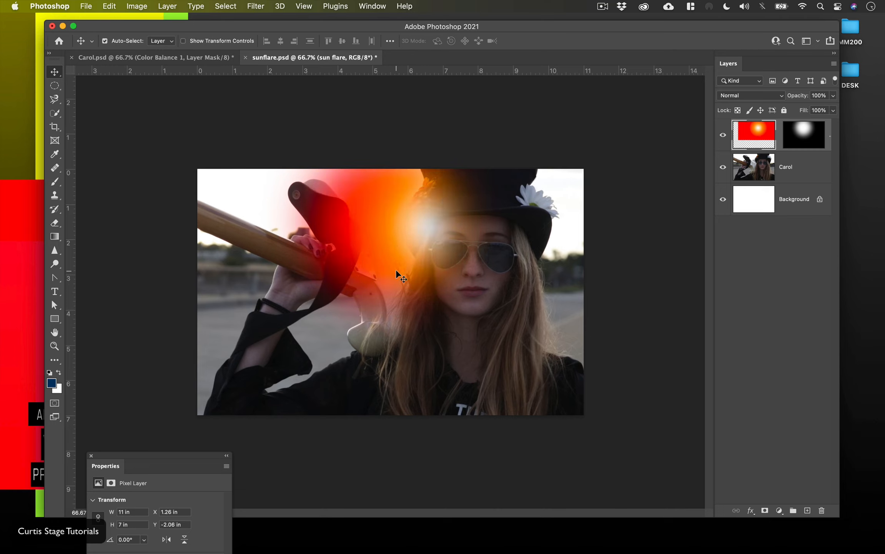
{"action": "key", "text": "super+z"}
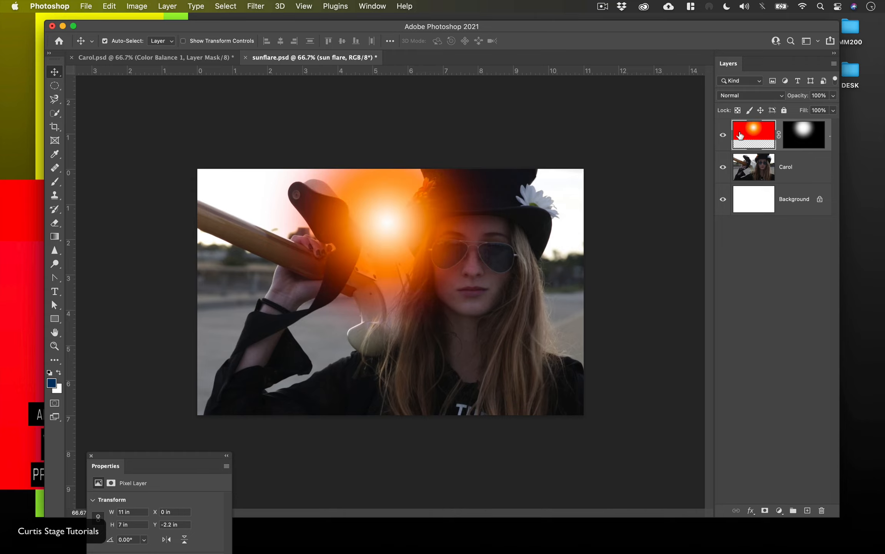
Try moving only the sun flare mask to the left, undo the move and relink the mask to the gradient
{"action": "left_click", "coordinate": [803, 138]}
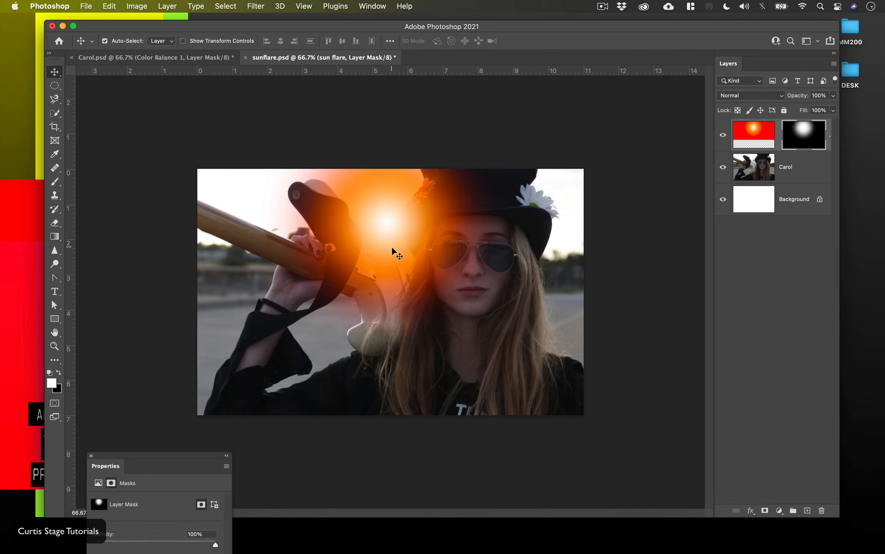
{"action": "left_click_drag", "start_coordinate": [391, 248], "coordinate": [291, 255]}
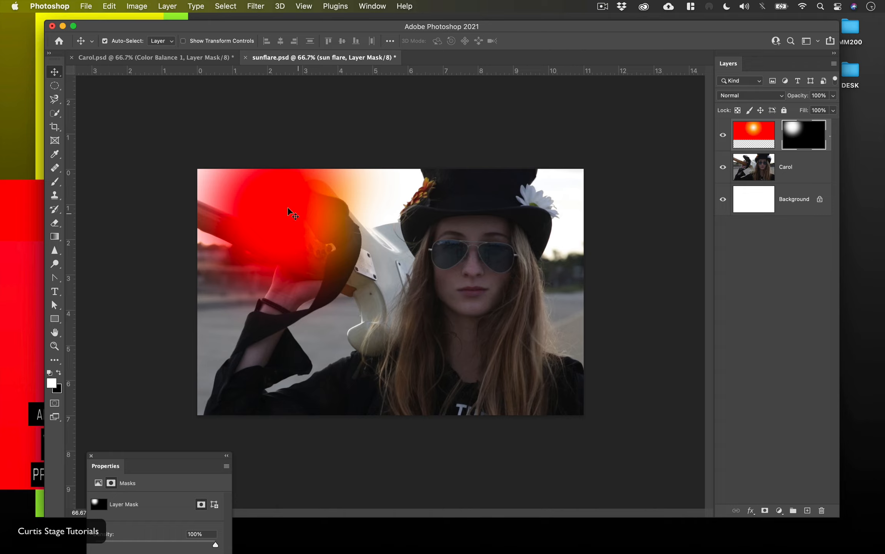
{"action": "key", "text": "super+z"}
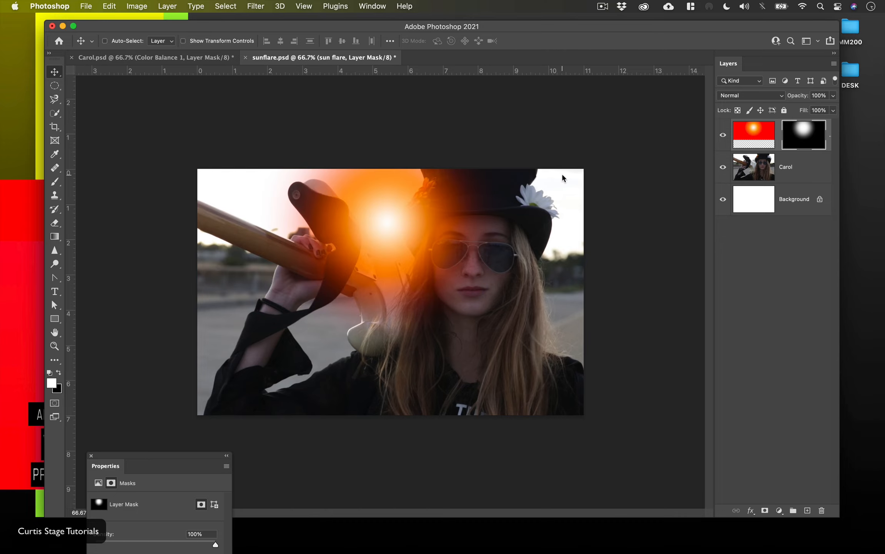
{"action": "left_click", "coordinate": [778, 135]}
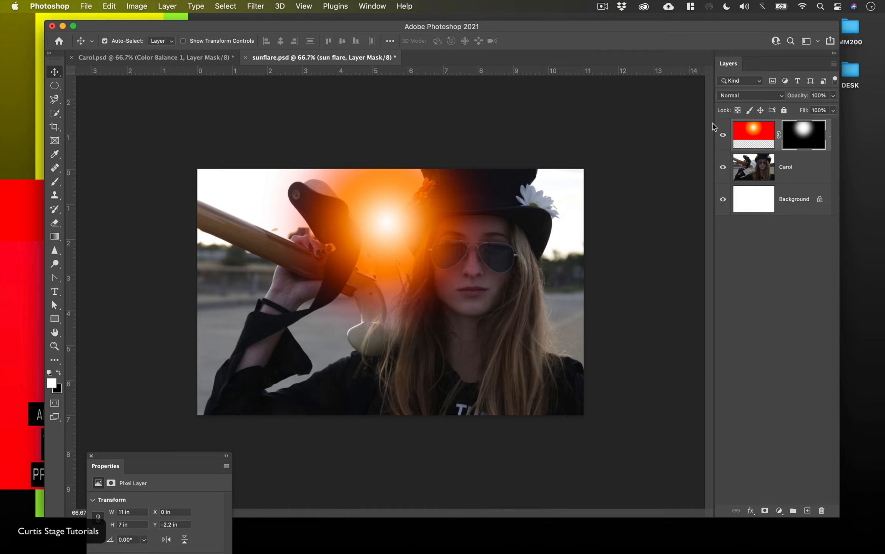
Apply a Gaussian Blur with a 100-pixel radius to the sun flare layer mask, then target the layer's gradient image
{"action": "left_click", "coordinate": [261, 7]}
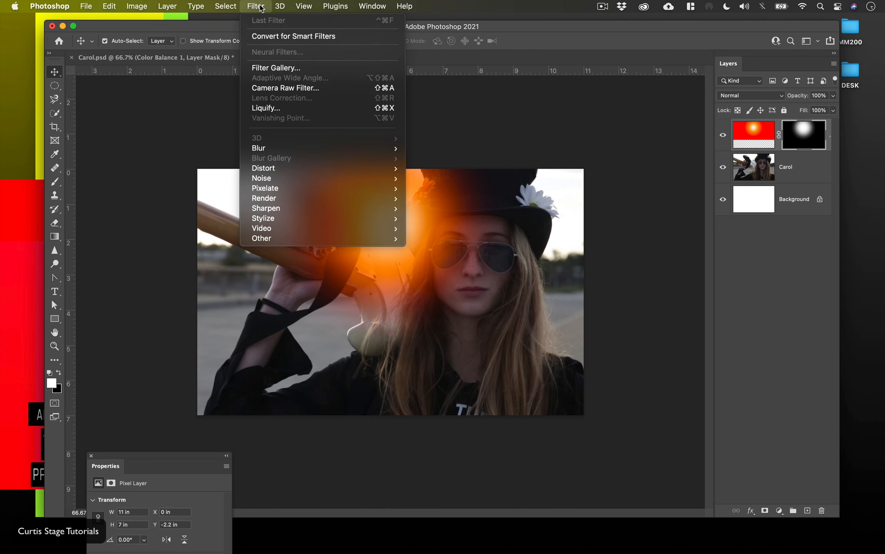
{"action": "mouse_move", "coordinate": [282, 150]}
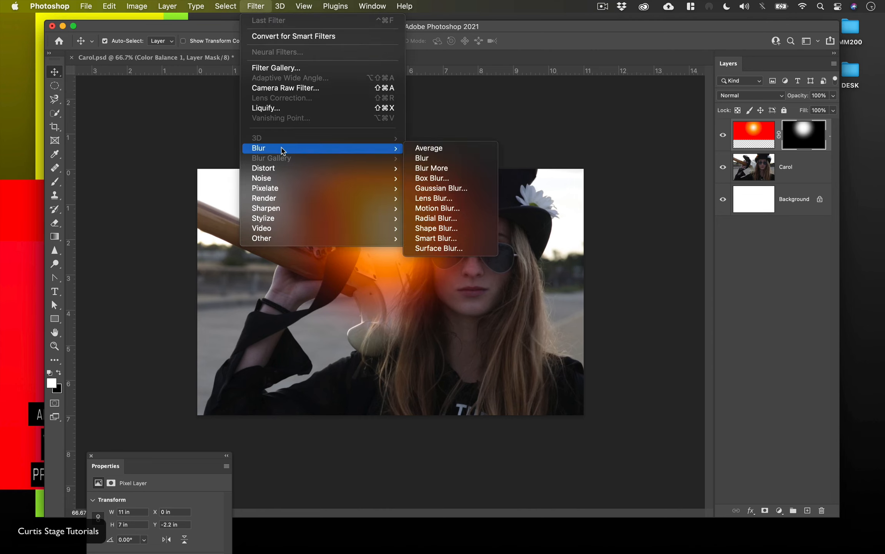
{"action": "left_click", "coordinate": [451, 192]}
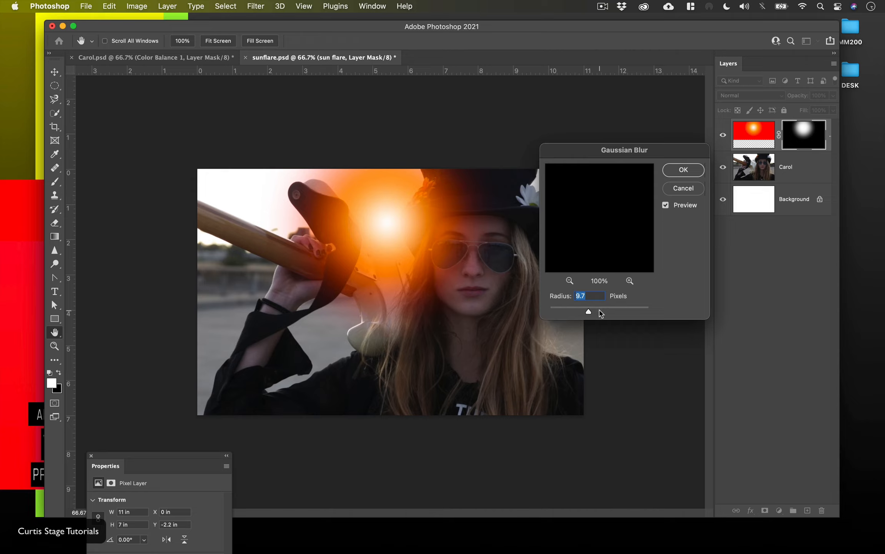
{"action": "left_click_drag", "start_coordinate": [588, 311], "coordinate": [614, 314]}
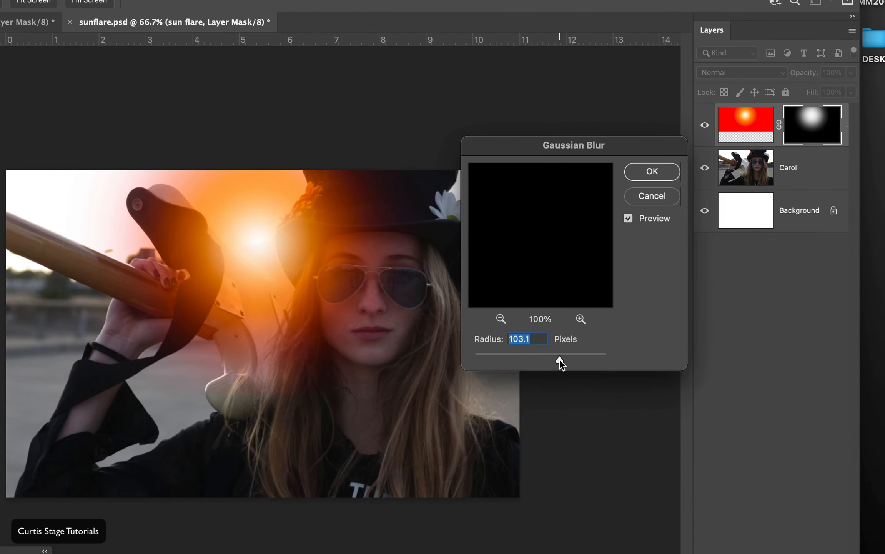
{"action": "left_click_drag", "start_coordinate": [559, 359], "coordinate": [558, 358]}
{"action": "type", "text": "100"}
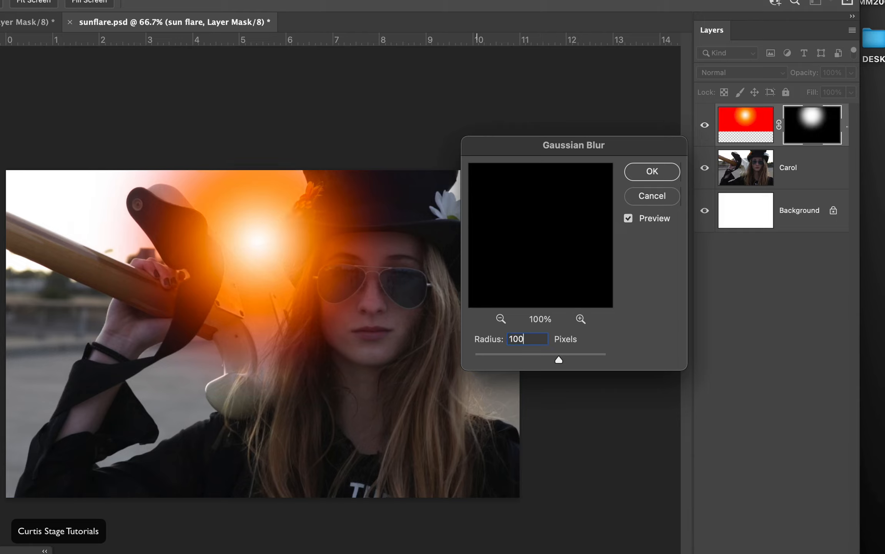
{"action": "left_click", "coordinate": [660, 173]}
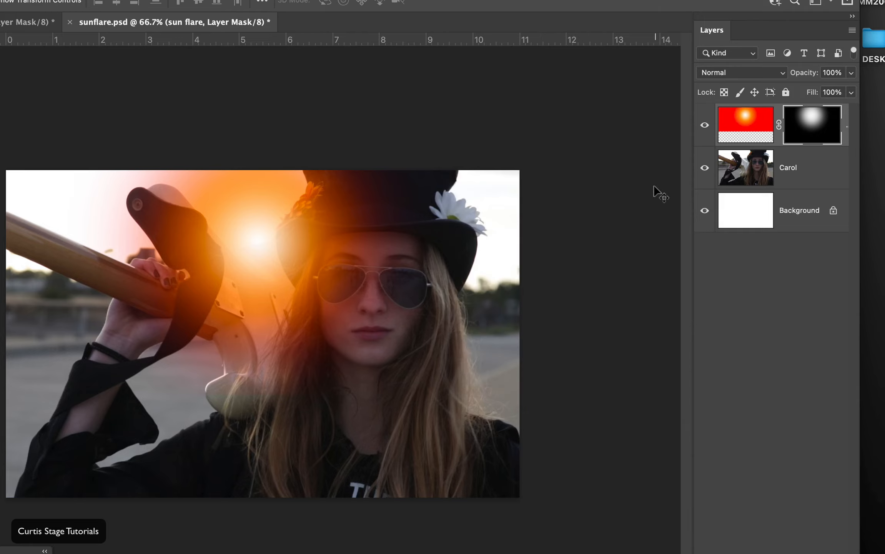
{"action": "left_click", "coordinate": [756, 121]}
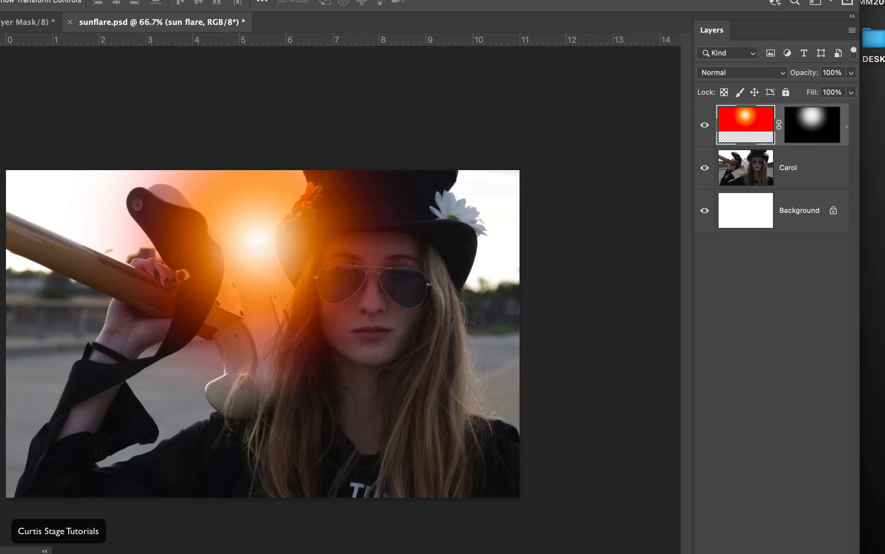
Apply a Gaussian Blur with a 4.7-pixel radius to the sun flare layer's gradient image, previewing the whole gradient
{"action": "left_click", "coordinate": [81, 0]}
{"action": "mouse_move", "coordinate": [105, 143]}
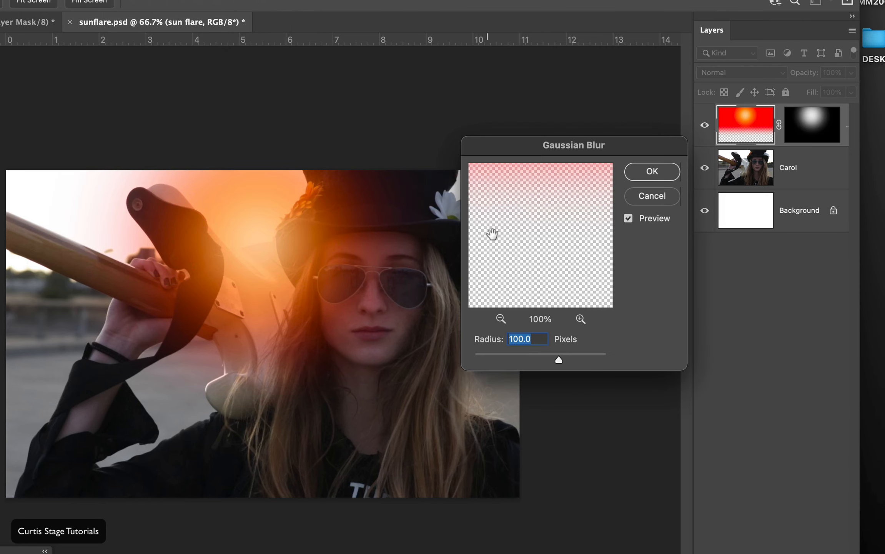
{"action": "left_click_drag", "start_coordinate": [539, 198], "coordinate": [556, 246]}
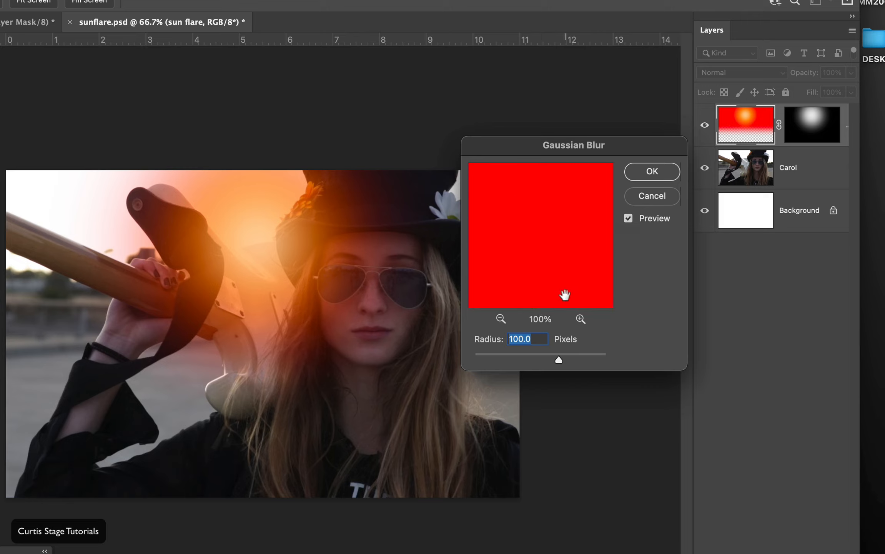
{"action": "left_click", "coordinate": [499, 319]}
{"action": "left_click", "coordinate": [500, 320]}
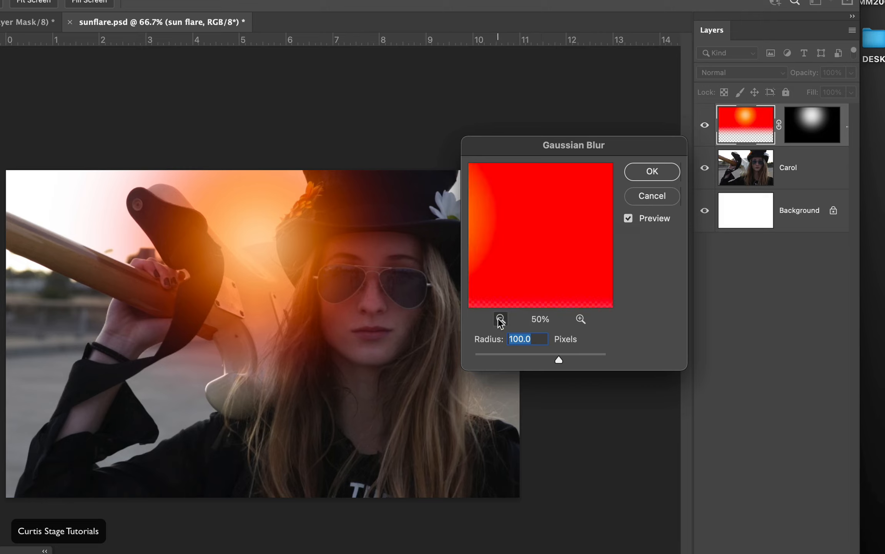
{"action": "left_click", "coordinate": [500, 319]}
{"action": "left_click", "coordinate": [499, 319]}
{"action": "left_click", "coordinate": [500, 319]}
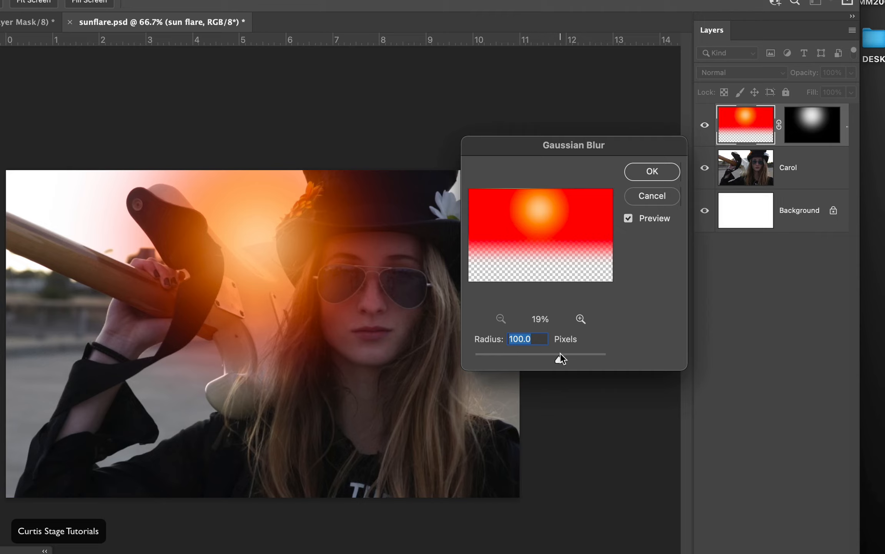
{"action": "left_click_drag", "start_coordinate": [560, 353], "coordinate": [536, 364]}
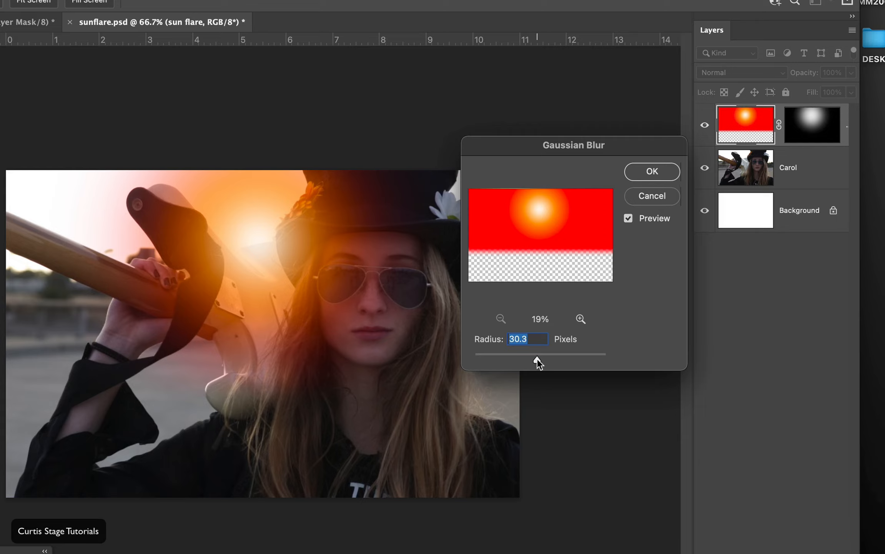
{"action": "left_click_drag", "start_coordinate": [537, 358], "coordinate": [501, 362]}
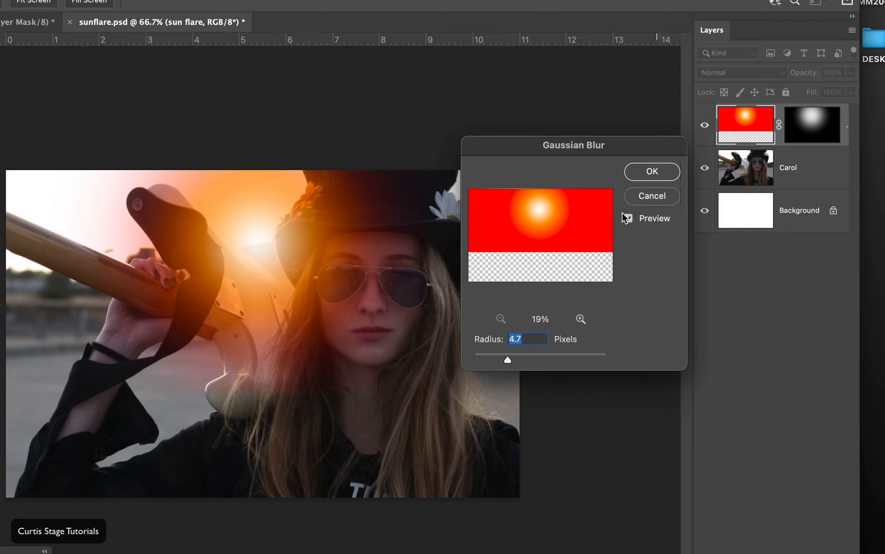
{"action": "left_click", "coordinate": [651, 171]}
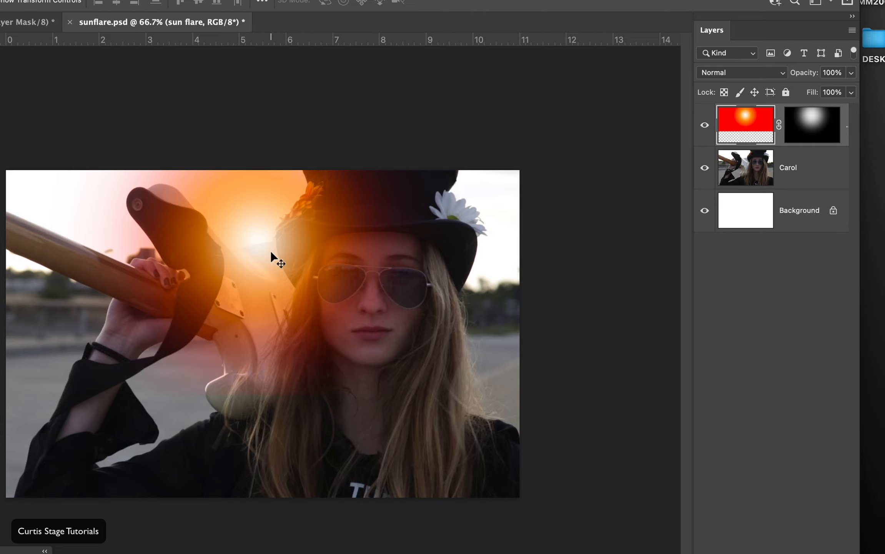
Move the sun flare with its linked mask to X -0.21 in, Y -2.6 in, and preview other blend modes but keep Normal
{"action": "mouse_move", "coordinate": [266, 251]}
{"action": "left_mouse_down"}
{"action": "mouse_move", "coordinate": [251, 222]}
{"action": "mouse_move", "coordinate": [261, 235]}
{"action": "left_mouse_up"}
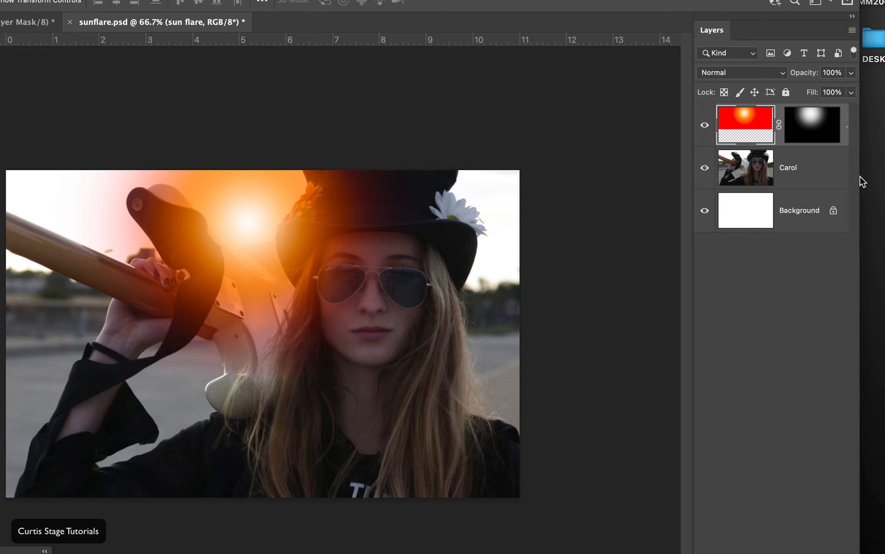
{"action": "left_click", "coordinate": [740, 73]}
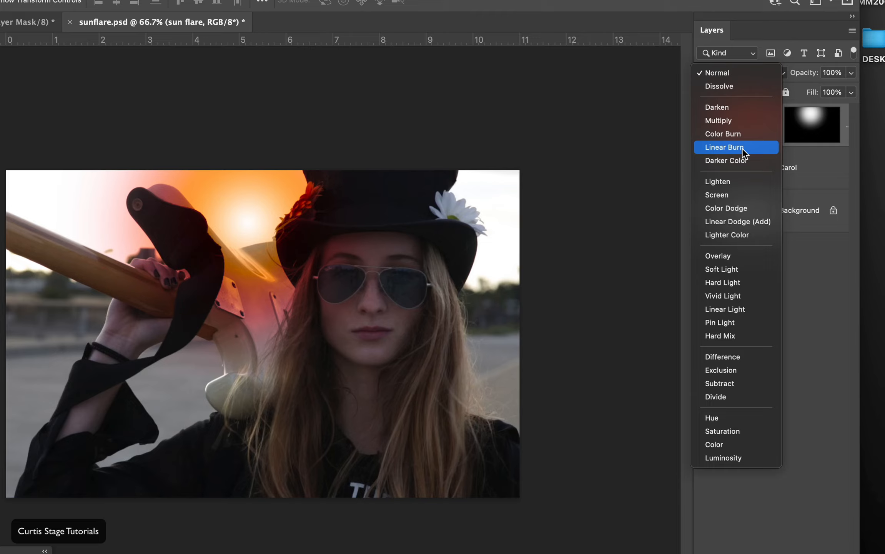
{"action": "left_click", "coordinate": [823, 187]}
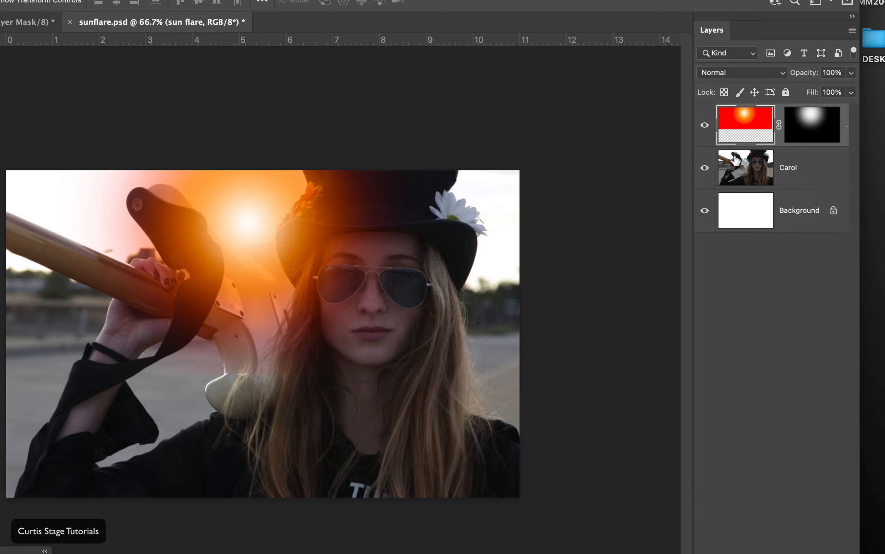
{"action": "left_click", "coordinate": [753, 70]}
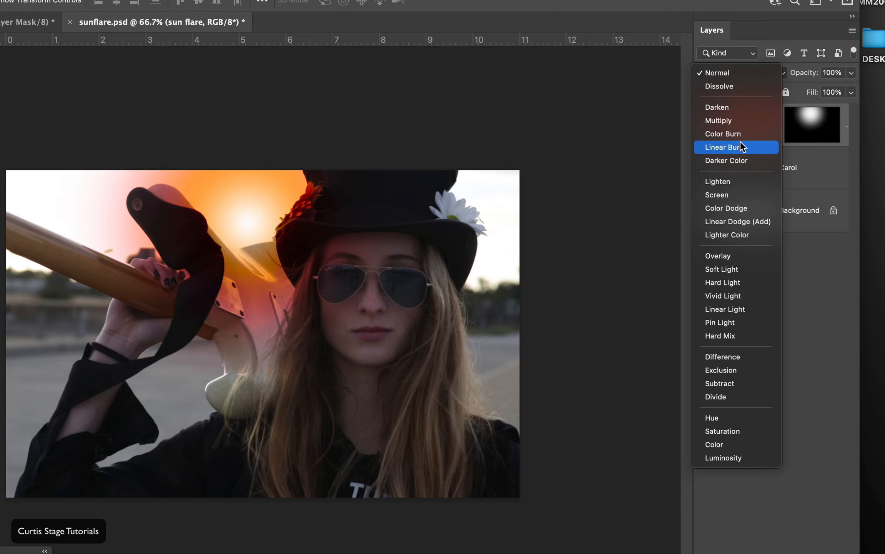
{"action": "left_click", "coordinate": [723, 74]}
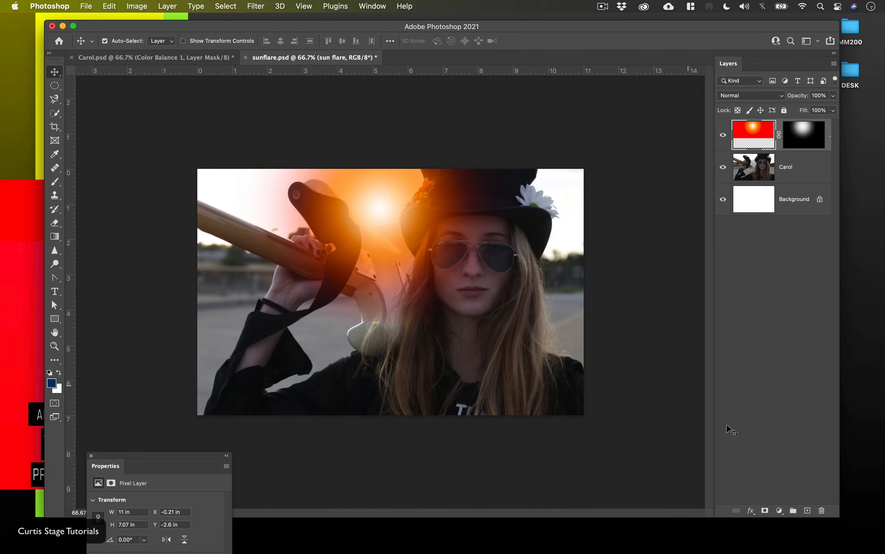
Add a Curves adjustment layer directly above the Carol layer and look through its presets, keeping Default
{"action": "left_click", "coordinate": [800, 168]}
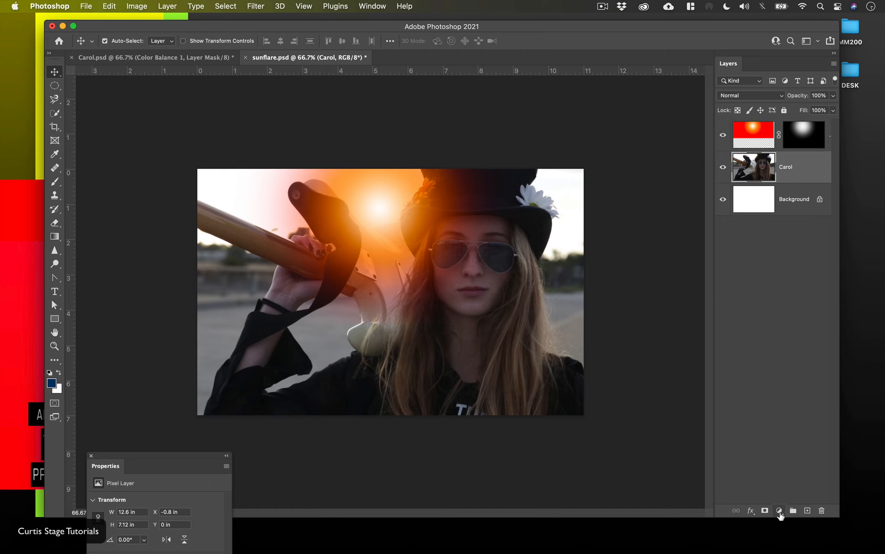
{"action": "left_click", "coordinate": [779, 511]}
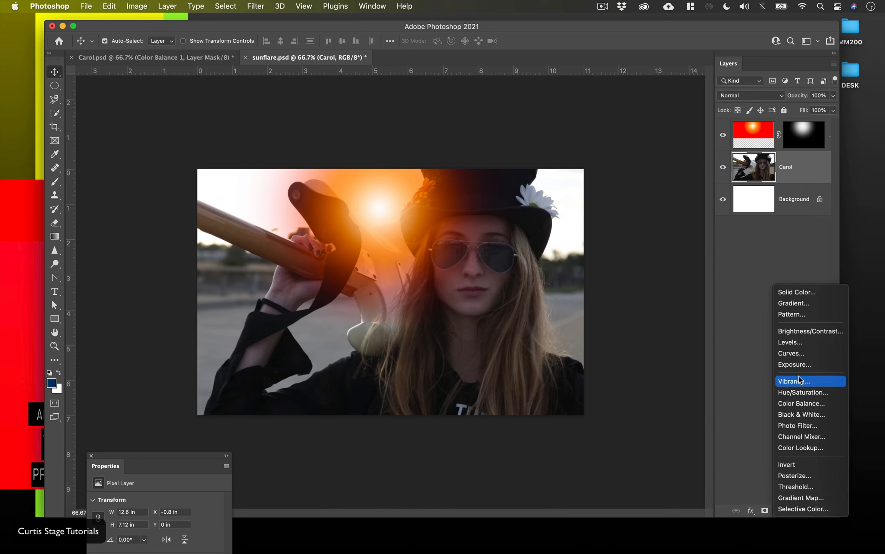
{"action": "left_click", "coordinate": [792, 353]}
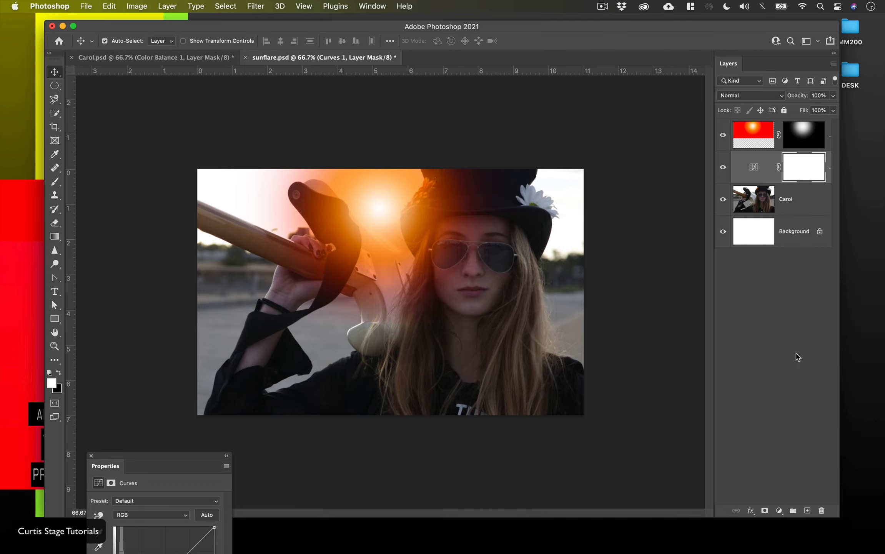
{"action": "left_click_drag", "start_coordinate": [158, 463], "coordinate": [691, 260]}
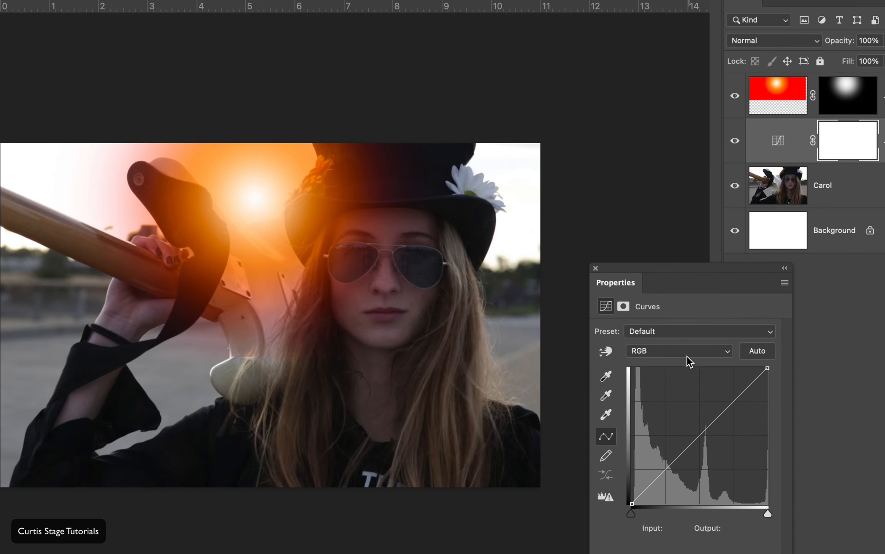
{"action": "left_click", "coordinate": [711, 334]}
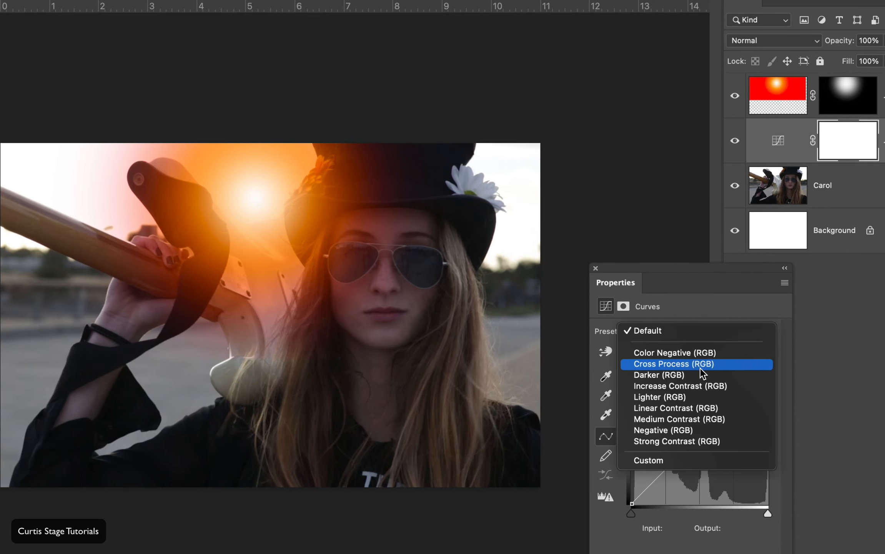
{"action": "left_click", "coordinate": [681, 526]}
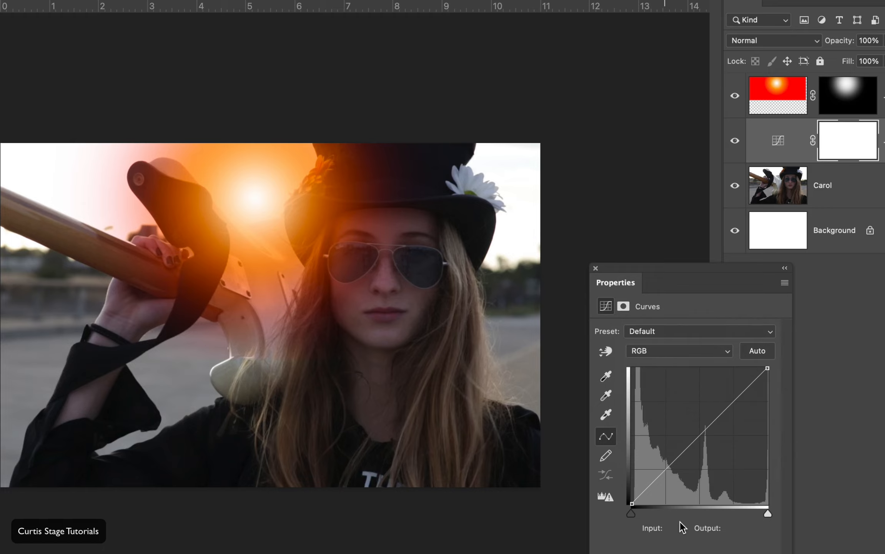
Raise the Curves layer's red channel with a point at input 143, output 174 to warm the photo
{"action": "left_click", "coordinate": [672, 352]}
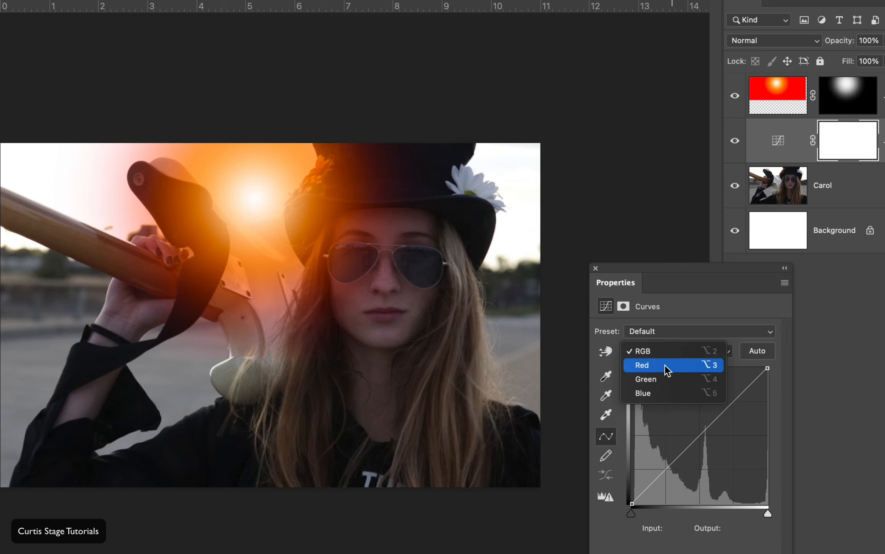
{"action": "left_click", "coordinate": [668, 366]}
{"action": "mouse_move", "coordinate": [729, 405]}
{"action": "left_mouse_down"}
{"action": "mouse_move", "coordinate": [727, 387]}
{"action": "mouse_move", "coordinate": [725, 401]}
{"action": "left_mouse_up"}
{"action": "left_click", "coordinate": [672, 349]}
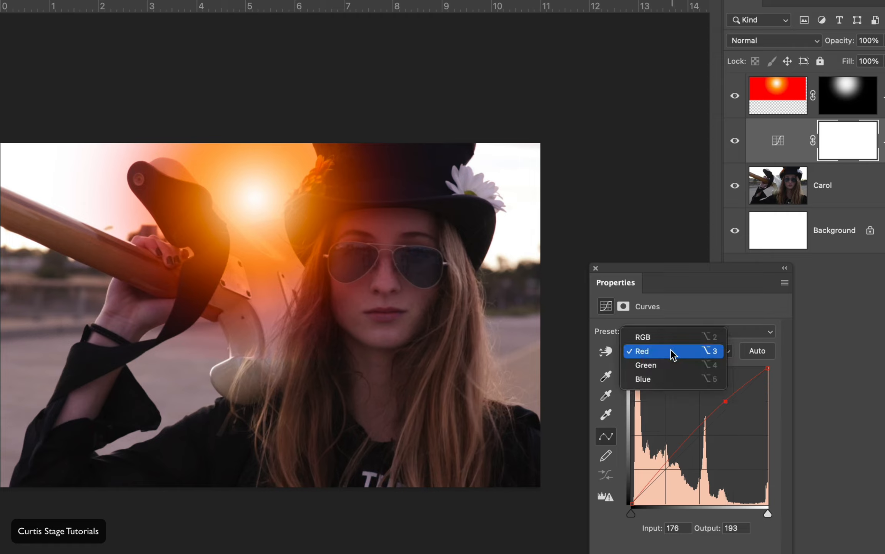
{"action": "left_click", "coordinate": [650, 340]}
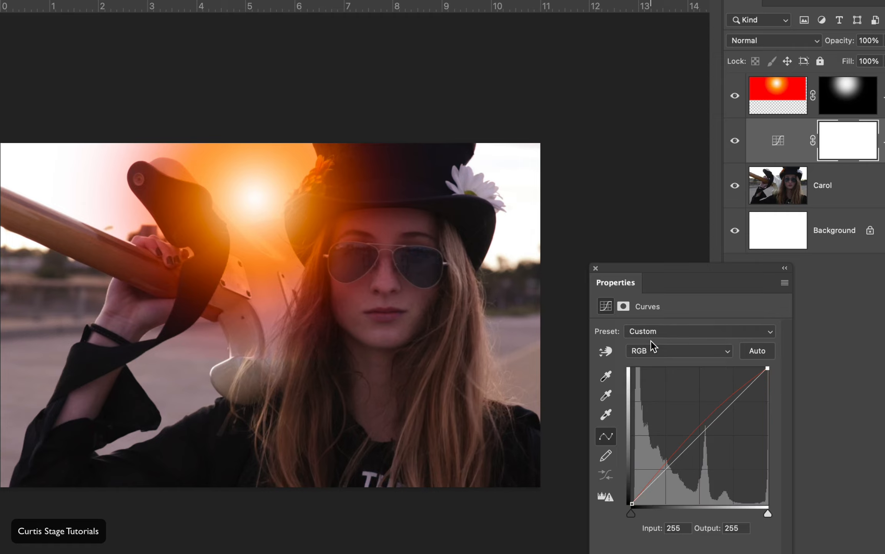
{"action": "left_click", "coordinate": [654, 351]}
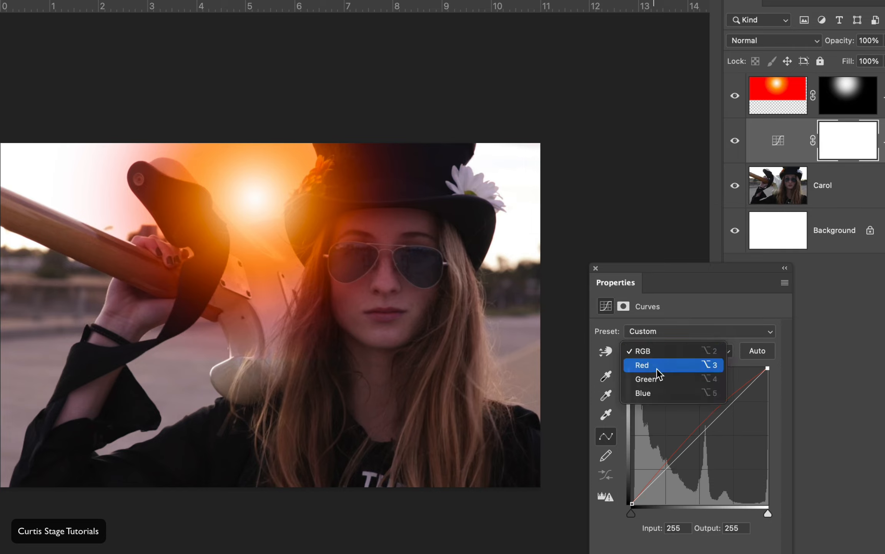
{"action": "left_click", "coordinate": [657, 369]}
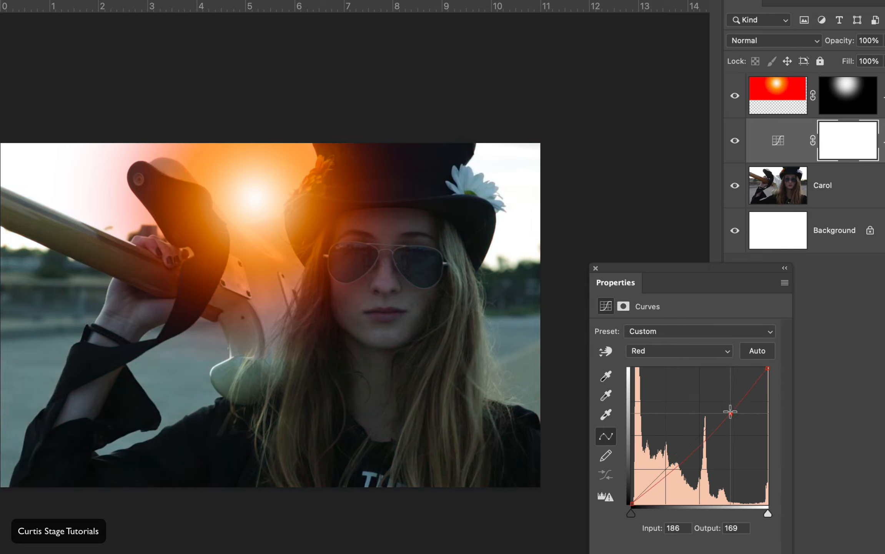
{"action": "left_click_drag", "start_coordinate": [725, 401], "coordinate": [706, 412]}
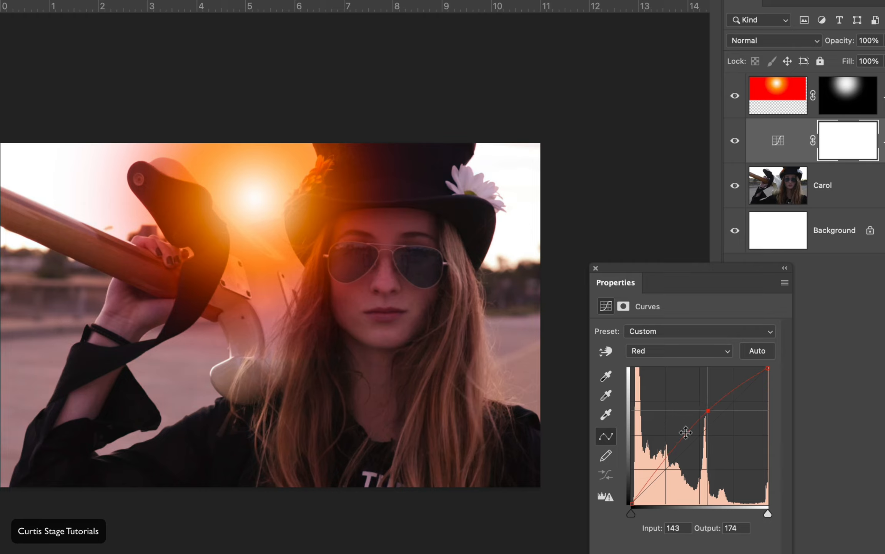
{"action": "left_click_drag", "start_coordinate": [681, 528], "coordinate": [658, 531]}
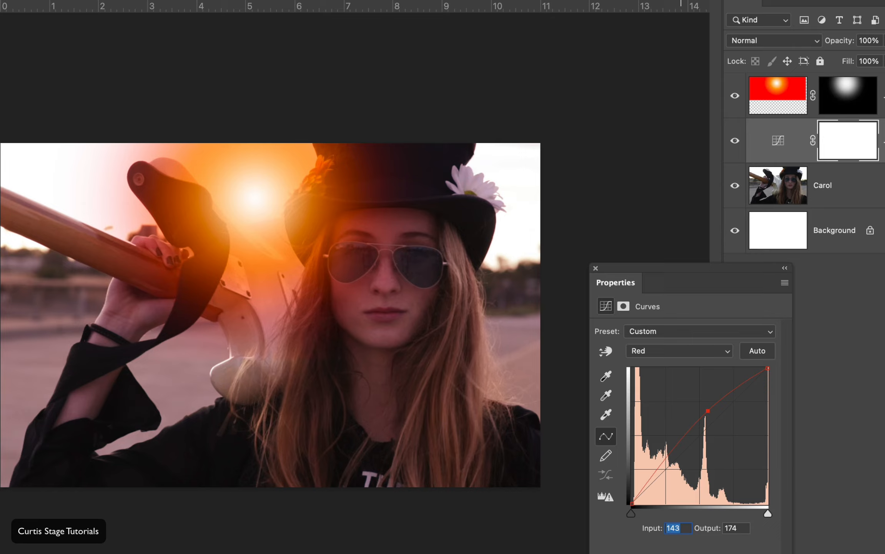
Brighten the composite RGB curve with a point at input 163, output 183
{"action": "left_click", "coordinate": [711, 350]}
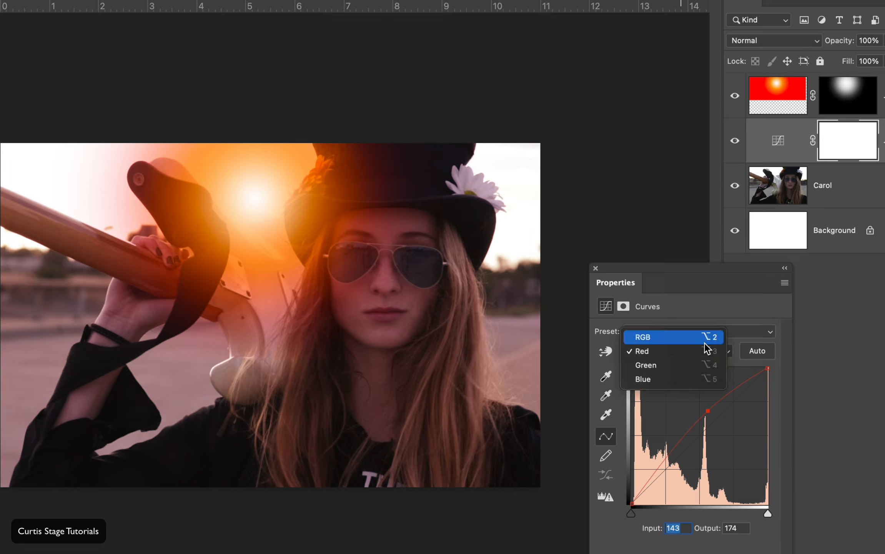
{"action": "left_click", "coordinate": [707, 336]}
{"action": "mouse_move", "coordinate": [714, 418]}
{"action": "left_mouse_down"}
{"action": "mouse_move", "coordinate": [713, 407]}
{"action": "mouse_move", "coordinate": [728, 414]}
{"action": "mouse_move", "coordinate": [726, 394]}
{"action": "mouse_move", "coordinate": [719, 406]}
{"action": "left_mouse_up"}
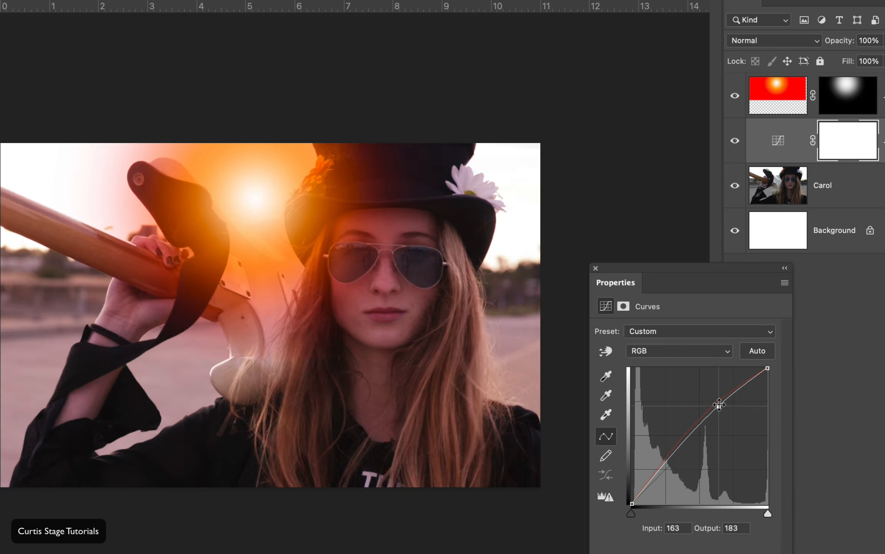
Raise the green channel's curve with a point at input 136, output 160
{"action": "left_click", "coordinate": [672, 351]}
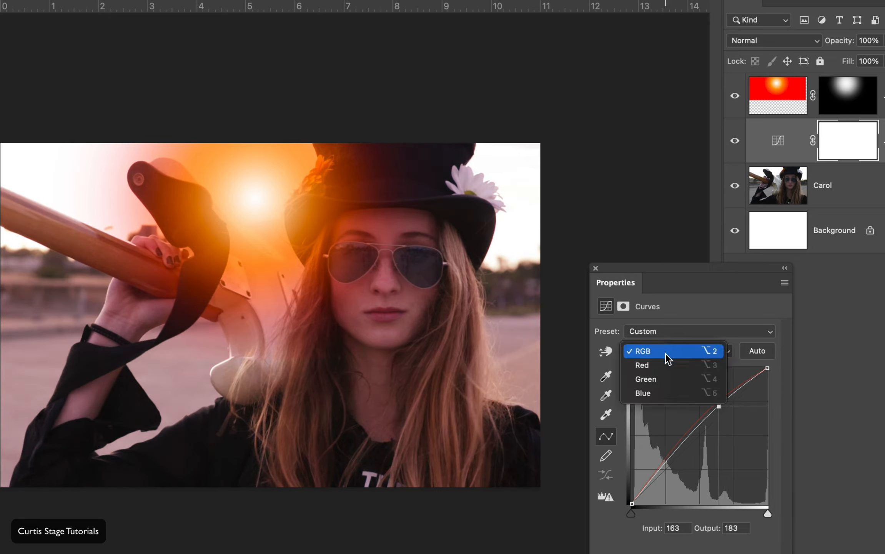
{"action": "left_click", "coordinate": [669, 380]}
{"action": "mouse_move", "coordinate": [706, 423]}
{"action": "left_mouse_down"}
{"action": "mouse_move", "coordinate": [713, 438]}
{"action": "mouse_move", "coordinate": [709, 404]}
{"action": "mouse_move", "coordinate": [704, 417]}
{"action": "left_mouse_up"}
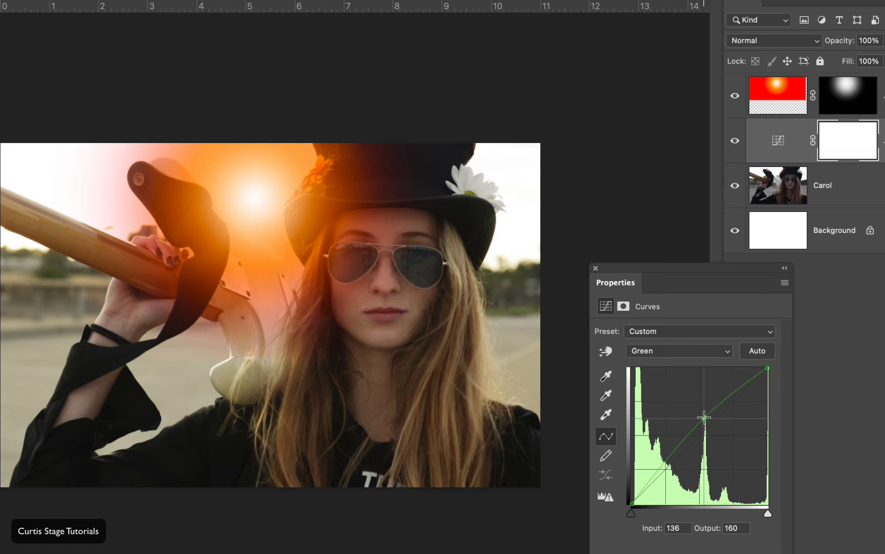
Raise the blue channel's curve with a point at input 88, output 108, and return to the green channel
{"action": "left_click", "coordinate": [702, 350]}
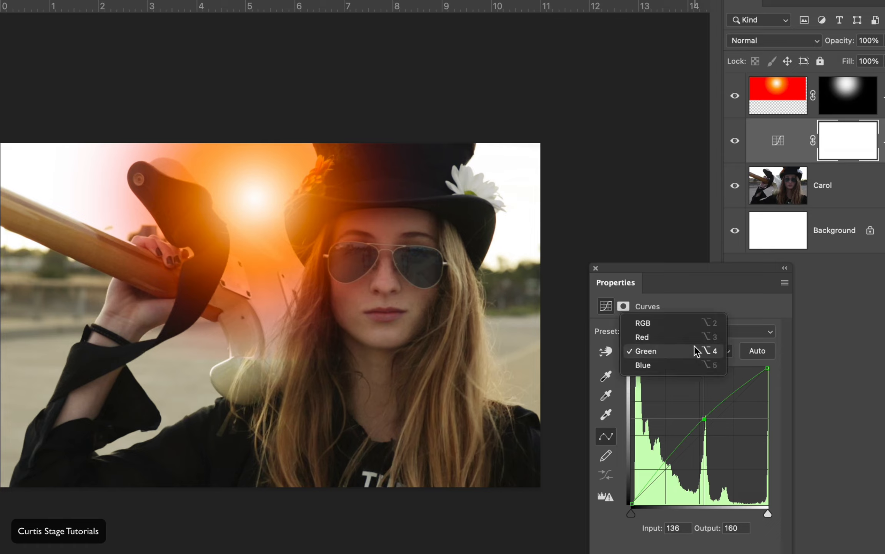
{"action": "left_click", "coordinate": [688, 364]}
{"action": "mouse_move", "coordinate": [690, 446]}
{"action": "left_mouse_down"}
{"action": "mouse_move", "coordinate": [694, 465]}
{"action": "mouse_move", "coordinate": [676, 435]}
{"action": "mouse_move", "coordinate": [679, 446]}
{"action": "left_mouse_up"}
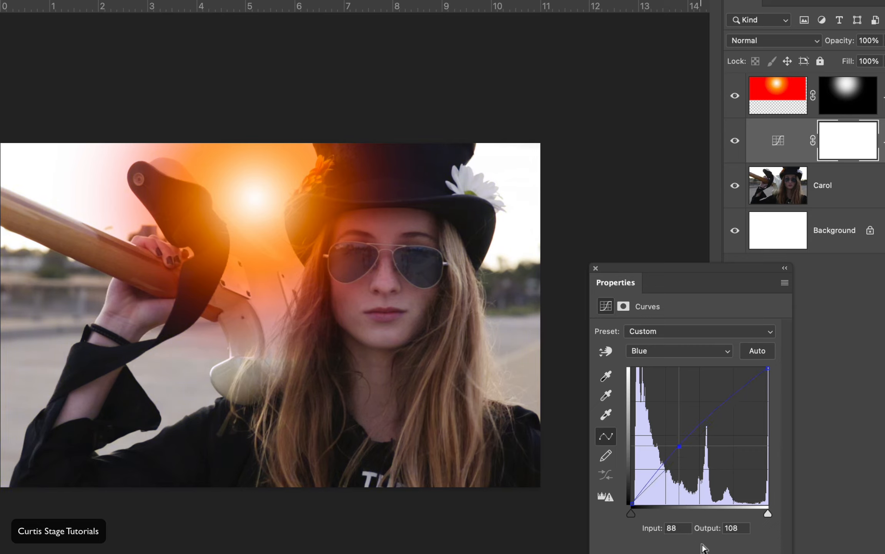
{"action": "left_click", "coordinate": [679, 344]}
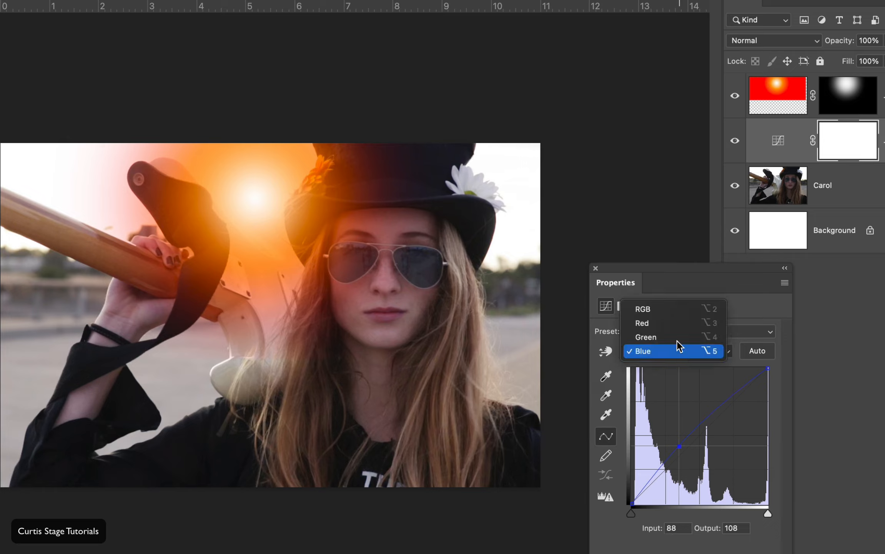
{"action": "key", "text": "Return"}
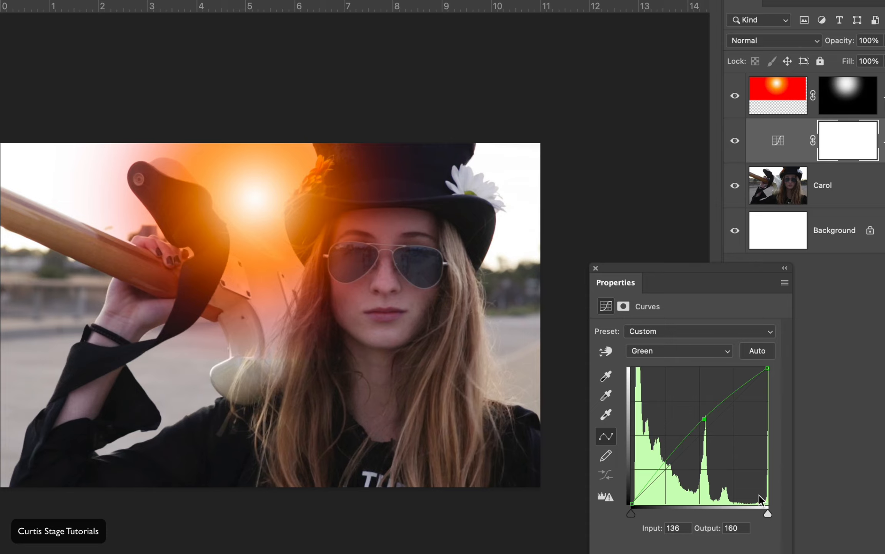
Compare the photo with and without the Curves adjustment by toggling that layer's visibility, leaving it shown
{"action": "left_click", "coordinate": [735, 141]}
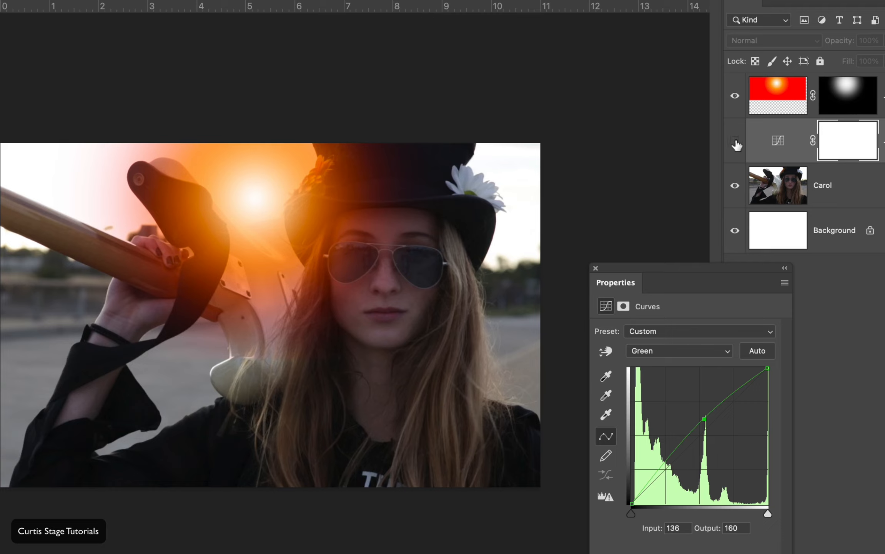
{"action": "left_click", "coordinate": [735, 142]}
{"action": "left_click", "coordinate": [735, 143]}
{"action": "left_click", "coordinate": [735, 143]}
{"action": "left_click_drag", "start_coordinate": [620, 268], "coordinate": [643, 359]}
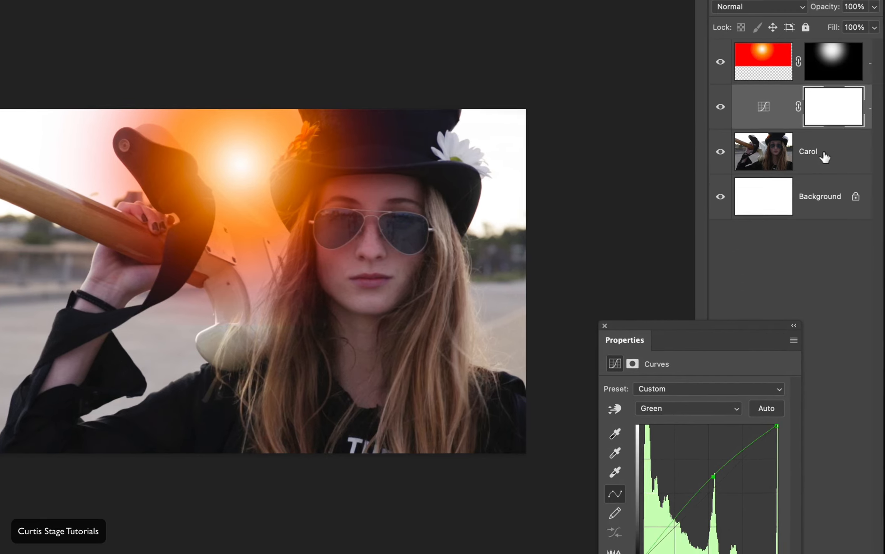
Add a Color Balance adjustment layer directly above the Carol photo layer
{"action": "left_click", "coordinate": [835, 196]}
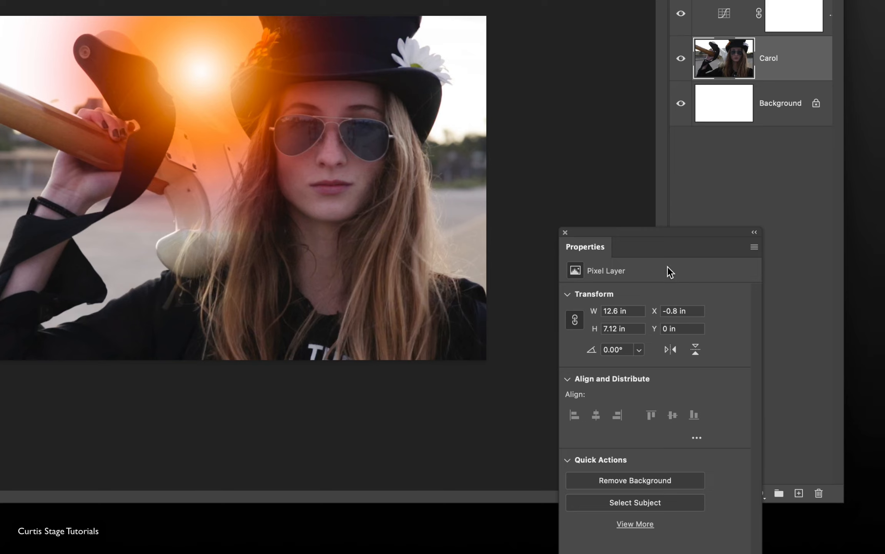
{"action": "left_click_drag", "start_coordinate": [674, 231], "coordinate": [388, 385]}
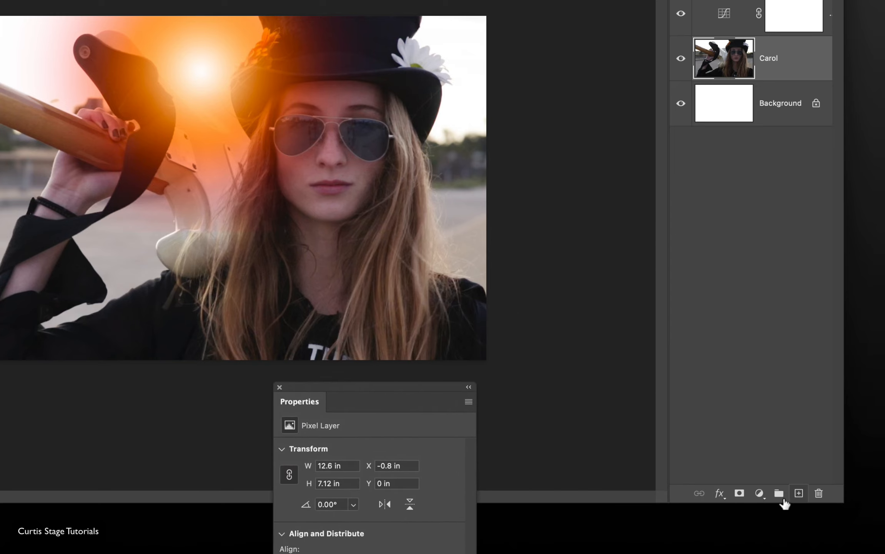
{"action": "left_click", "coordinate": [759, 493]}
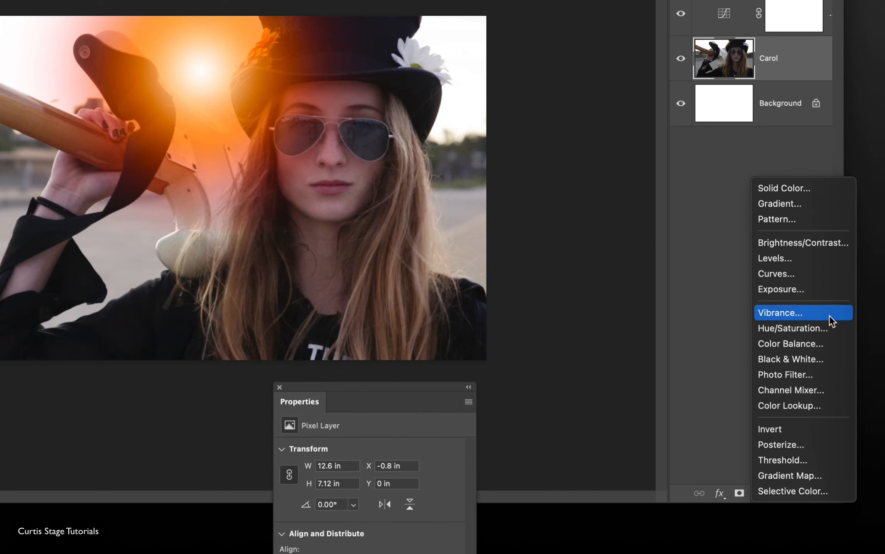
{"action": "left_click", "coordinate": [806, 337]}
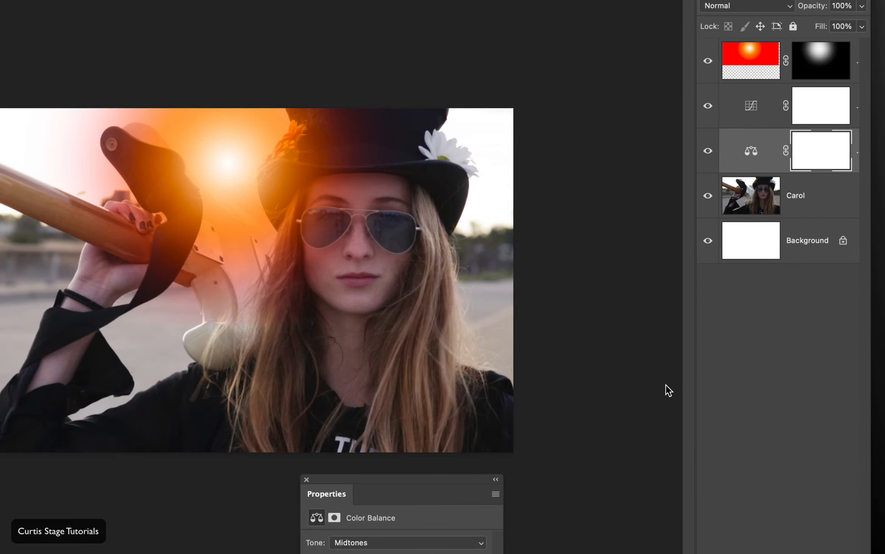
{"action": "left_click_drag", "start_coordinate": [410, 479], "coordinate": [650, 346]}
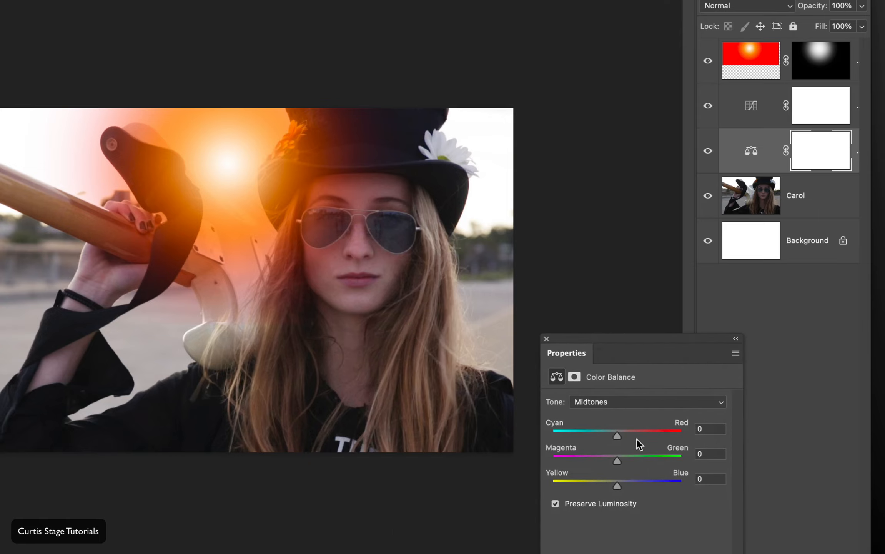
Shift the Color Balance midtones toward red and yellow, with Cyan/Red at +20 and Yellow/Blue at -32
{"action": "left_click", "coordinate": [622, 402]}
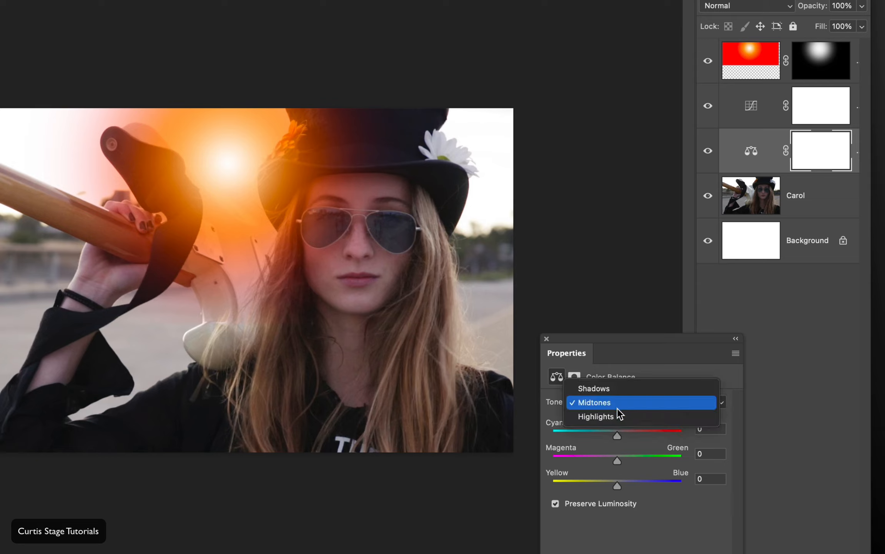
{"action": "left_click", "coordinate": [619, 405]}
{"action": "left_click_drag", "start_coordinate": [618, 434], "coordinate": [626, 440]}
{"action": "left_click_drag", "start_coordinate": [617, 483], "coordinate": [592, 483]}
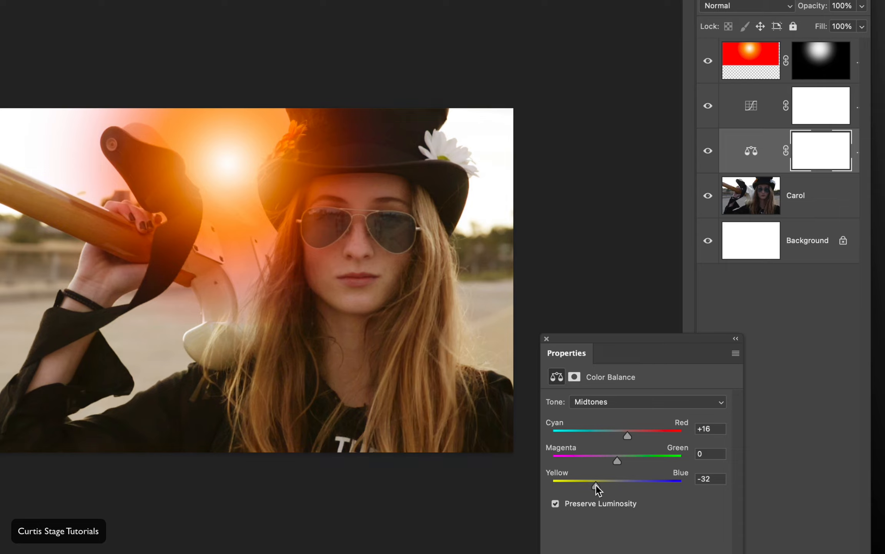
{"action": "left_click_drag", "start_coordinate": [625, 434], "coordinate": [629, 437]}
{"action": "left_click", "coordinate": [719, 478]}
{"action": "left_click_drag", "start_coordinate": [594, 484], "coordinate": [597, 483]}
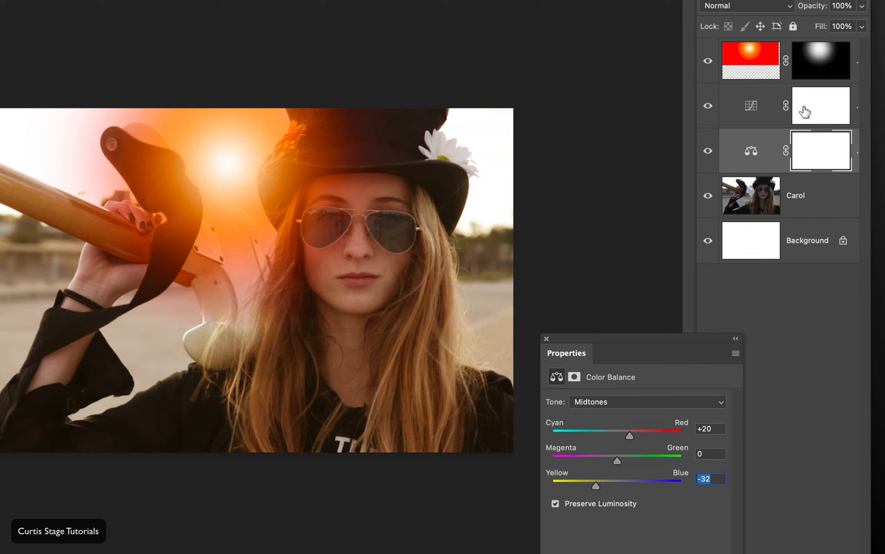
Compare the photo with and without the Color Balance, Curves and sun flare layers by toggling their visibility, leaving all shown
{"action": "left_click", "coordinate": [708, 151]}
{"action": "left_click", "coordinate": [708, 152]}
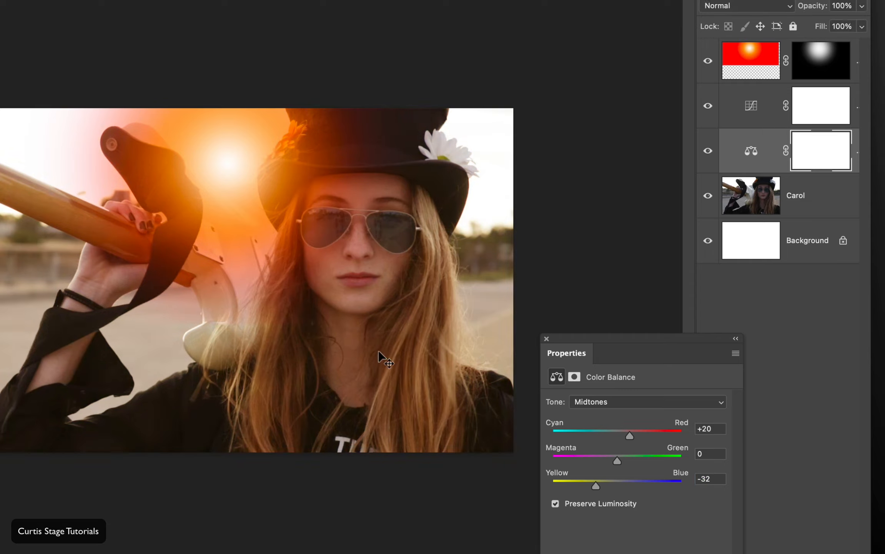
{"action": "left_click_drag", "start_coordinate": [707, 62], "coordinate": [718, 222]}
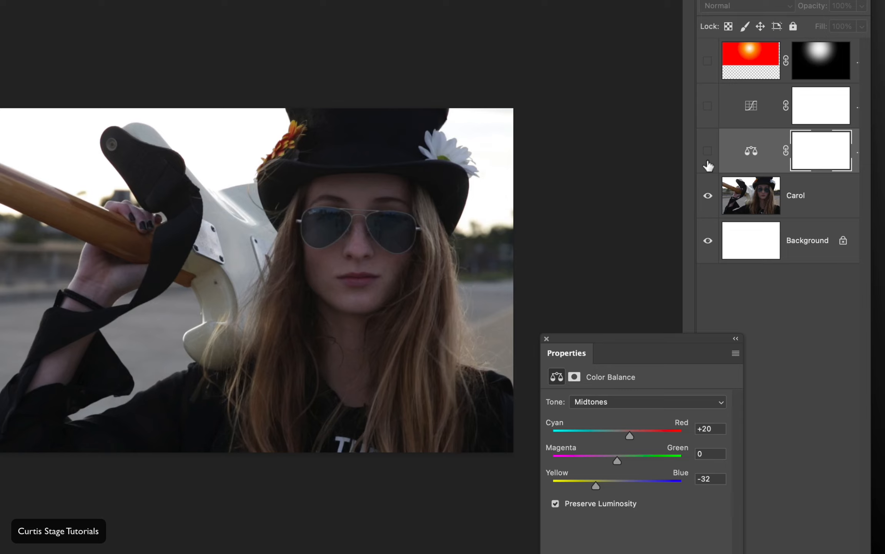
{"action": "left_click", "coordinate": [708, 61]}
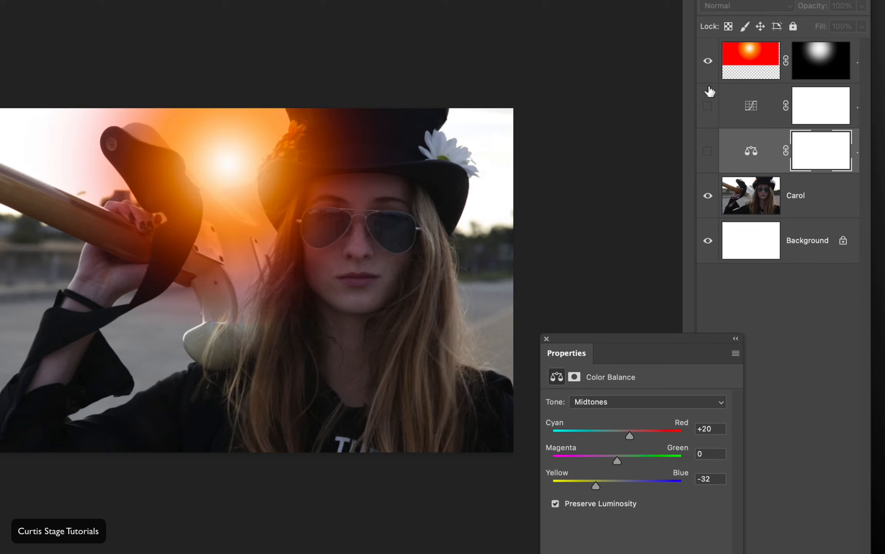
{"action": "left_click", "coordinate": [708, 106]}
{"action": "left_click", "coordinate": [708, 151]}
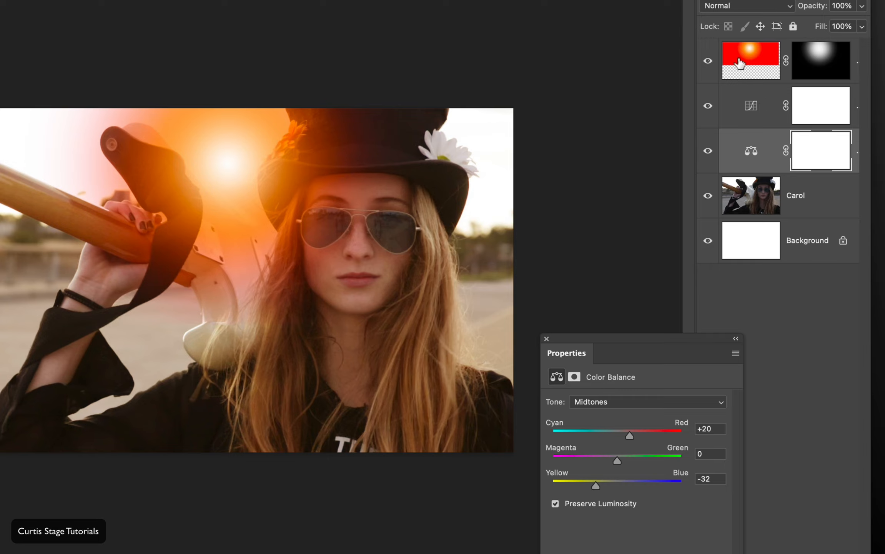
Lower the sun flare layer's opacity to 81% and reposition the flare to about X -0.19 in, Y -2.63 in
{"action": "left_click", "coordinate": [753, 61]}
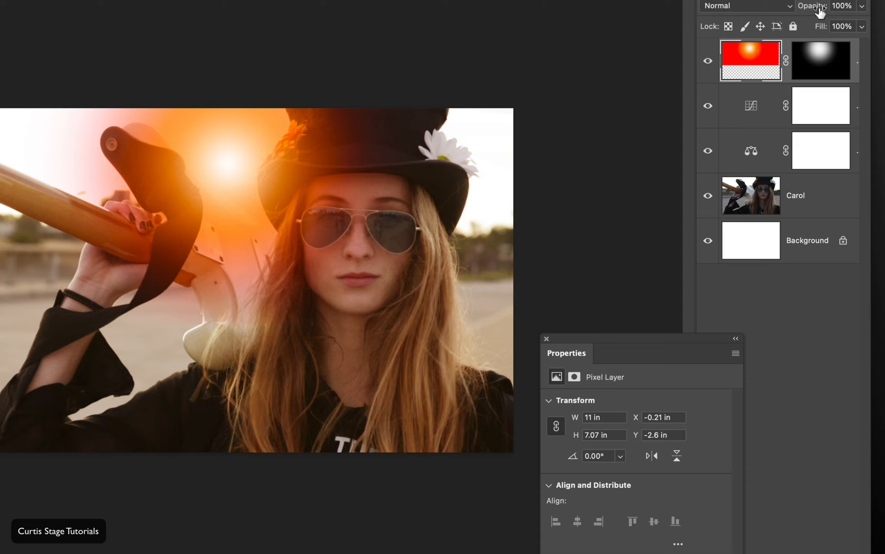
{"action": "mouse_move", "coordinate": [820, 12]}
{"action": "left_mouse_down"}
{"action": "mouse_move", "coordinate": [801, 13]}
{"action": "mouse_move", "coordinate": [846, 15]}
{"action": "mouse_move", "coordinate": [806, 11]}
{"action": "left_mouse_up"}
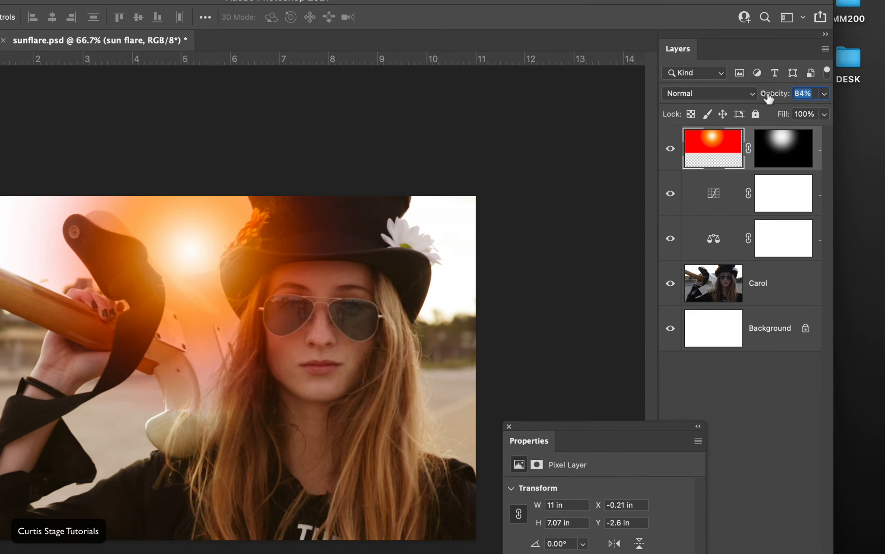
{"action": "left_click_drag", "start_coordinate": [767, 95], "coordinate": [766, 94]}
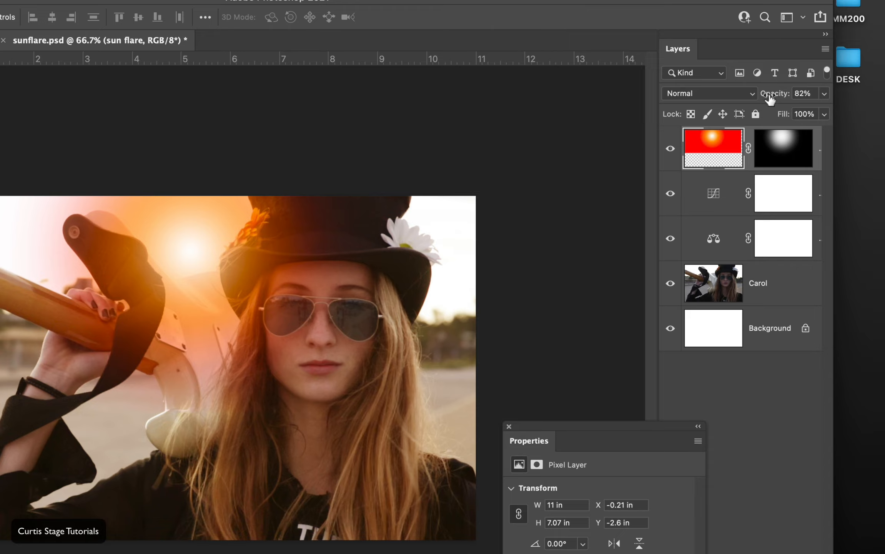
{"action": "mouse_move", "coordinate": [782, 115]}
{"action": "left_mouse_down"}
{"action": "mouse_move", "coordinate": [801, 118]}
{"action": "mouse_move", "coordinate": [777, 99]}
{"action": "left_mouse_up"}
{"action": "mouse_move", "coordinate": [192, 247]}
{"action": "left_mouse_down"}
{"action": "mouse_move", "coordinate": [173, 223]}
{"action": "mouse_move", "coordinate": [157, 253]}
{"action": "mouse_move", "coordinate": [65, 287]}
{"action": "mouse_move", "coordinate": [479, 330]}
{"action": "mouse_move", "coordinate": [450, 309]}
{"action": "mouse_move", "coordinate": [203, 246]}
{"action": "mouse_move", "coordinate": [172, 256]}
{"action": "mouse_move", "coordinate": [182, 238]}
{"action": "mouse_move", "coordinate": [175, 217]}
{"action": "mouse_move", "coordinate": [148, 290]}
{"action": "mouse_move", "coordinate": [186, 258]}
{"action": "left_mouse_up"}
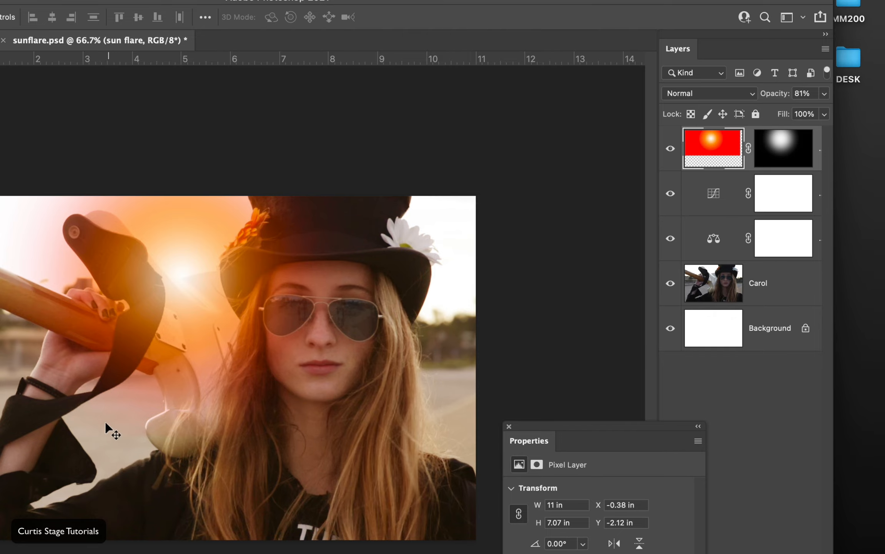
{"action": "left_click_drag", "start_coordinate": [207, 273], "coordinate": [187, 248]}
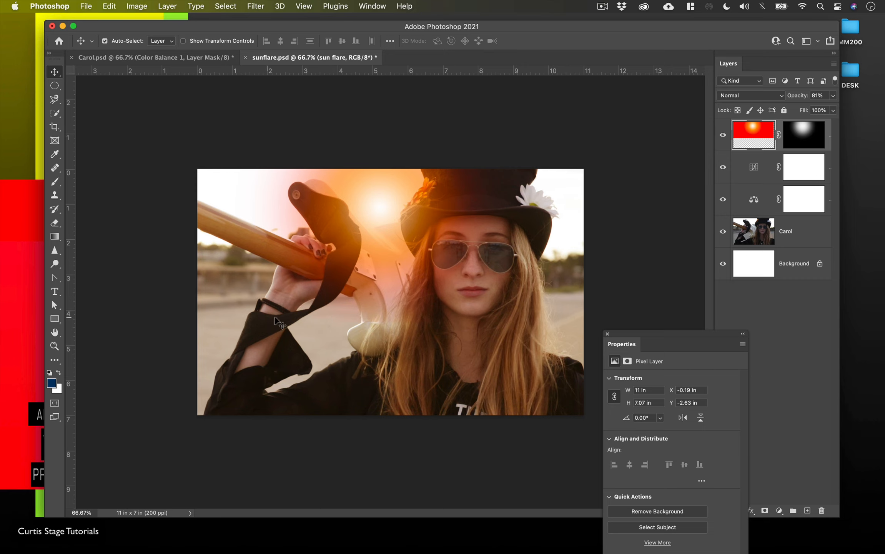
Set up the Eraser with the Soft Round brush at 175 px and 0% hardness
{"action": "left_click", "coordinate": [55, 222]}
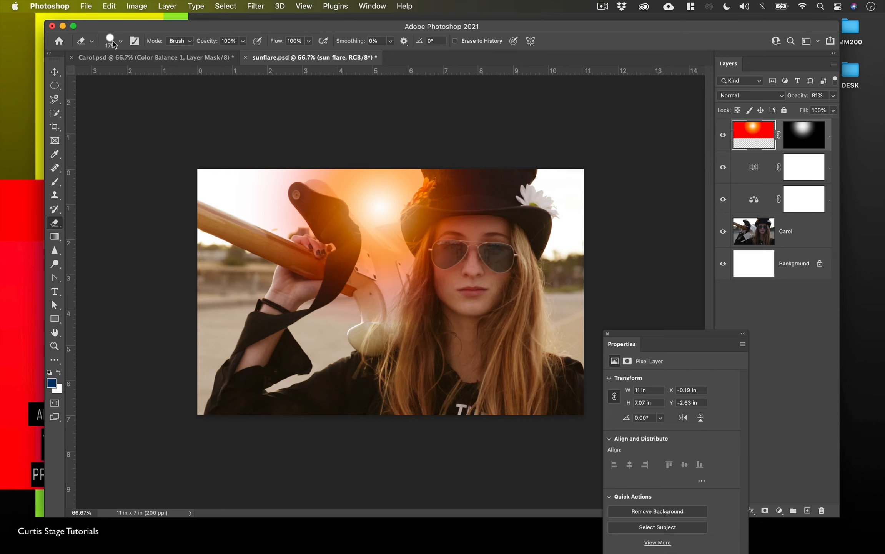
{"action": "left_click", "coordinate": [110, 41]}
{"action": "left_click_drag", "start_coordinate": [155, 100], "coordinate": [100, 103]}
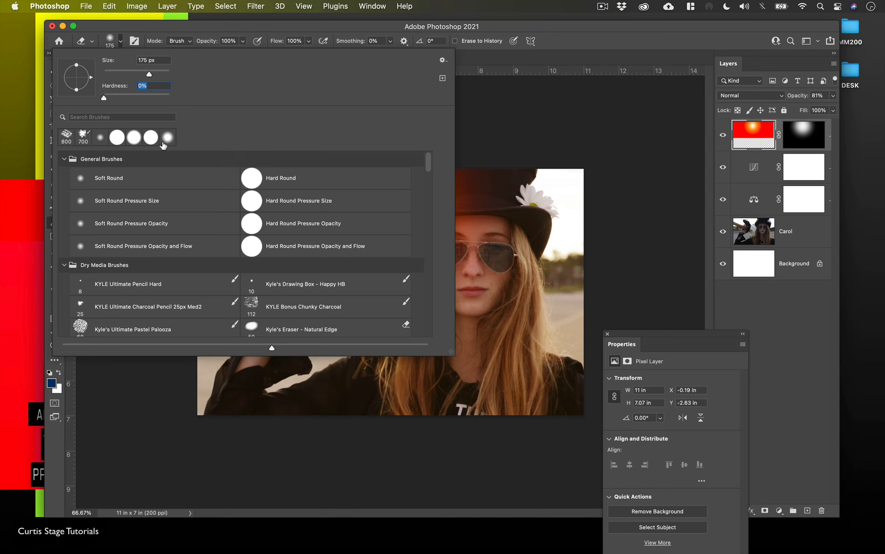
{"action": "left_click", "coordinate": [101, 179]}
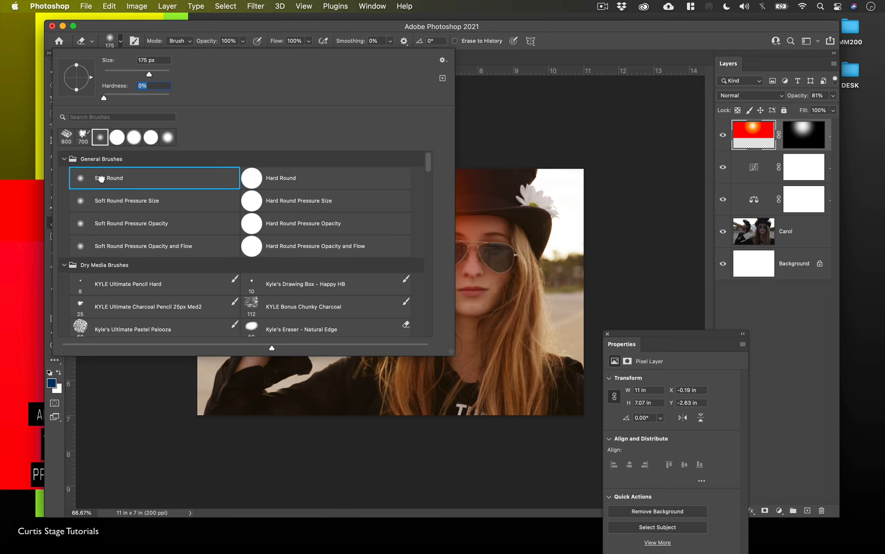
{"action": "left_click", "coordinate": [113, 40]}
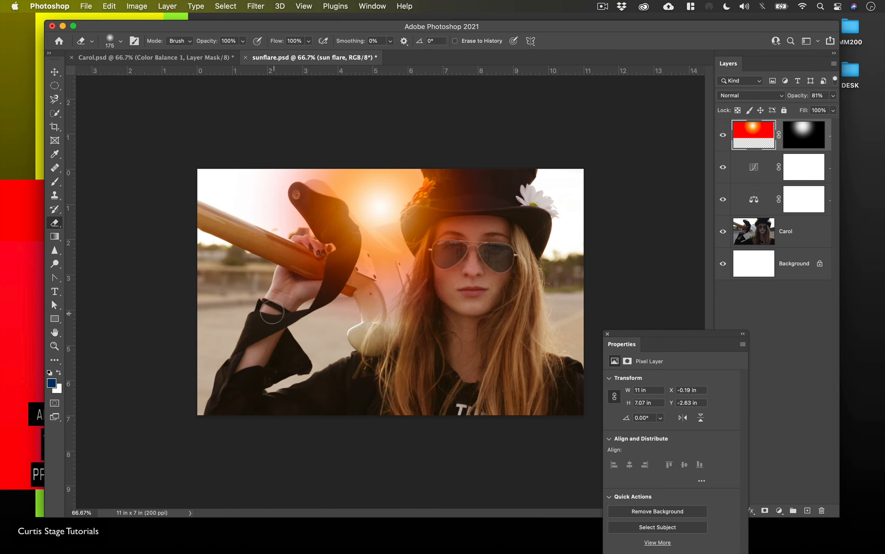
Hide the Curves, Color Balance and Carol layers and softly erase along the sun flare's lower edge
{"action": "left_click_drag", "start_coordinate": [723, 168], "coordinate": [724, 236]}
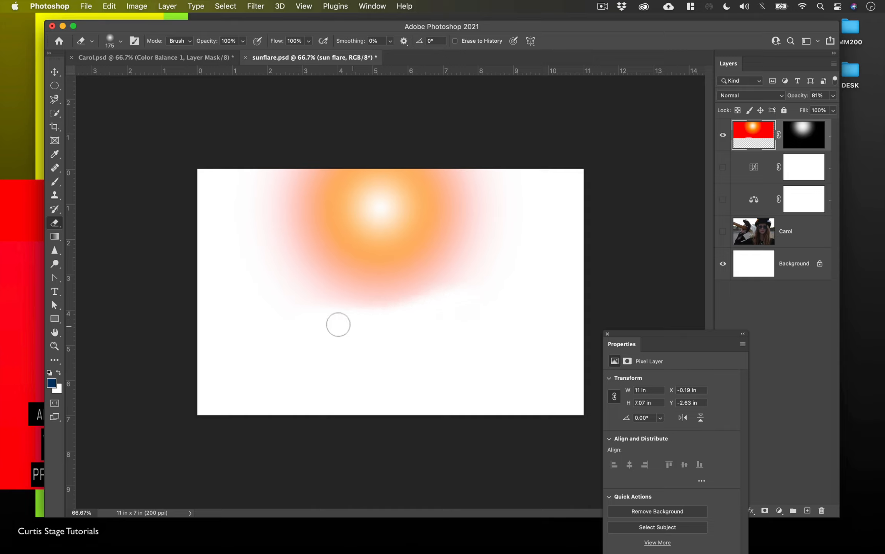
{"action": "key", "text": "super+z"}
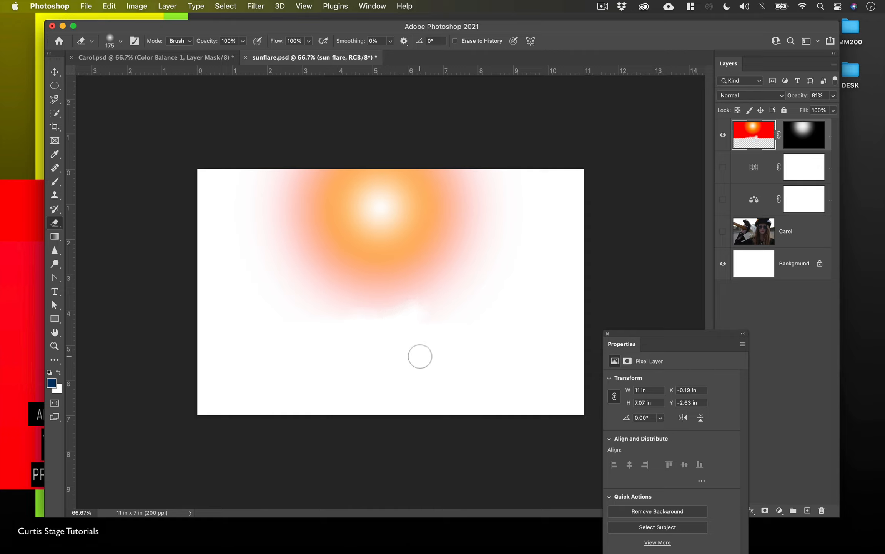
{"action": "mouse_move", "coordinate": [440, 307]}
{"action": "left_mouse_down"}
{"action": "mouse_move", "coordinate": [427, 302]}
{"action": "mouse_move", "coordinate": [442, 299]}
{"action": "left_mouse_up"}
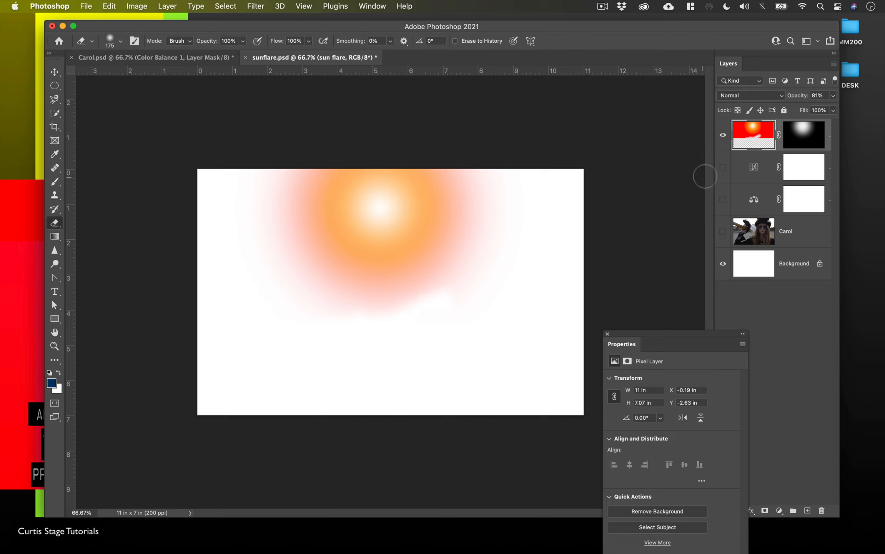
Show the Curves, Color Balance and Carol layers again
{"action": "left_click", "coordinate": [723, 167]}
{"action": "left_click", "coordinate": [723, 199]}
{"action": "left_click", "coordinate": [723, 231]}
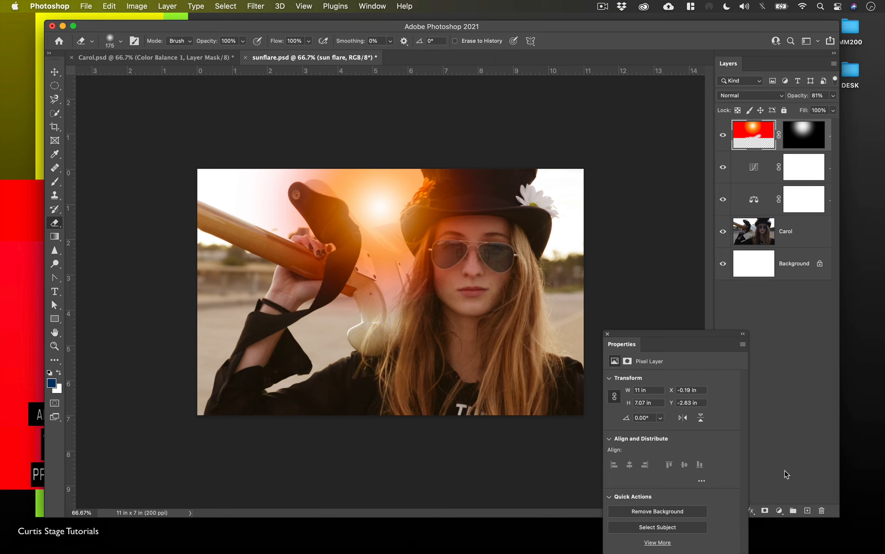
Add a new layer above the sun flare and load the teal-to-blue Purple_10 preset for the Gradient tool
{"action": "left_click", "coordinate": [807, 510]}
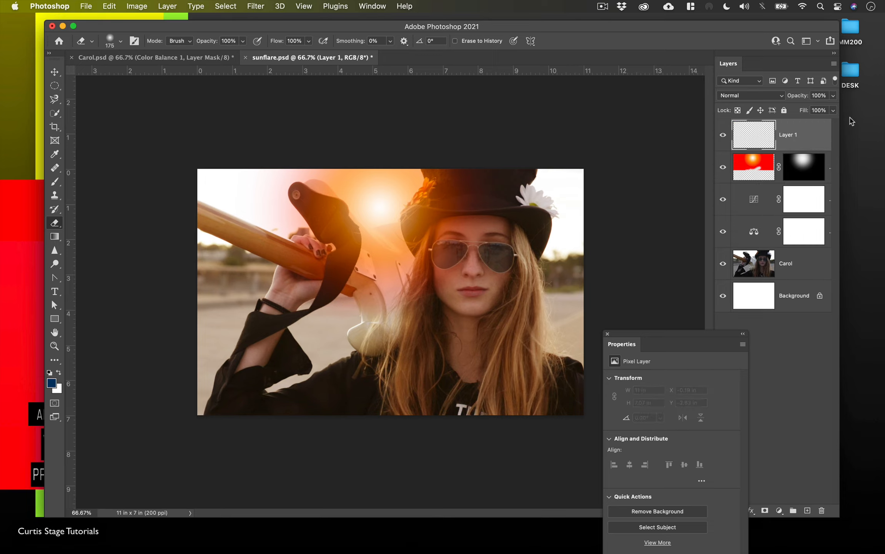
{"action": "left_click", "coordinate": [54, 237]}
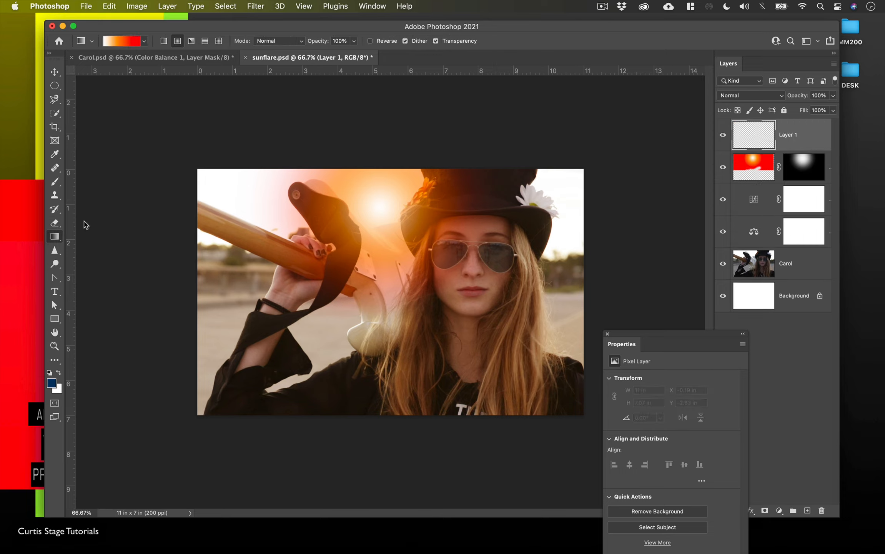
{"action": "left_click", "coordinate": [145, 41]}
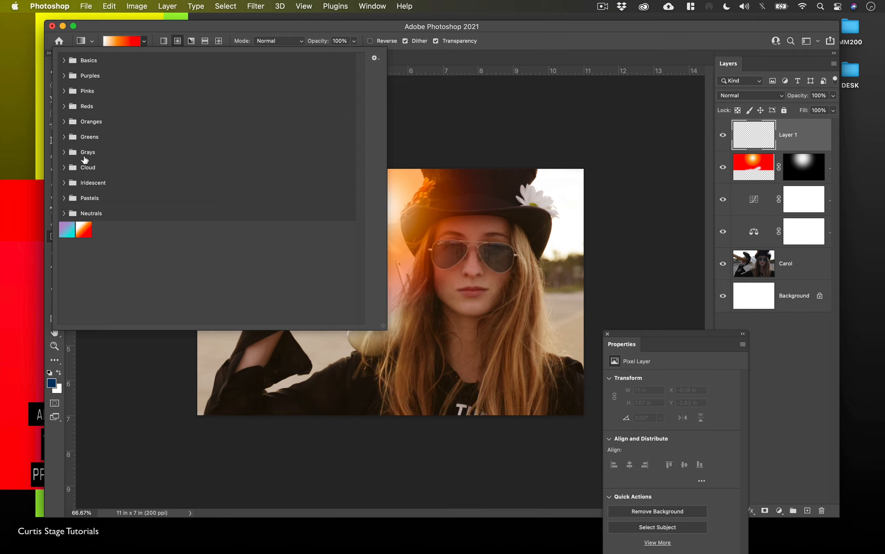
{"action": "left_click", "coordinate": [64, 60]}
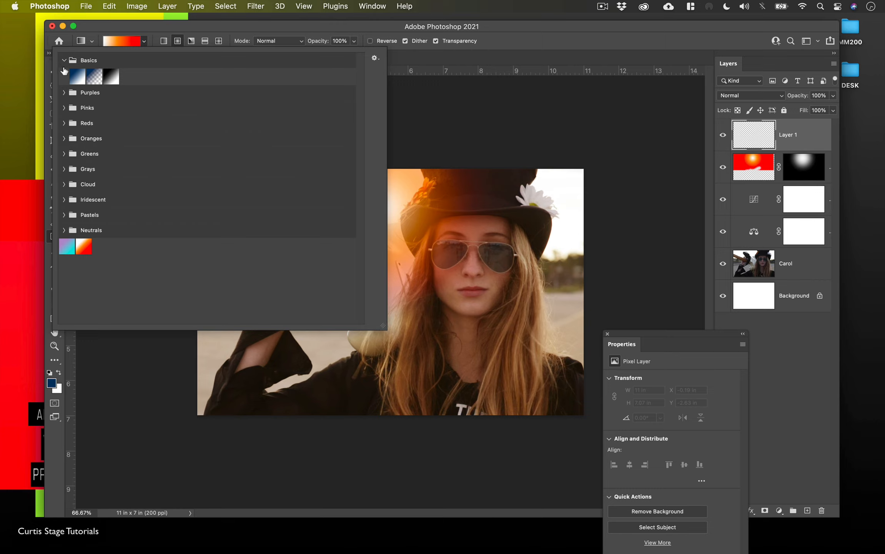
{"action": "left_click", "coordinate": [64, 92]}
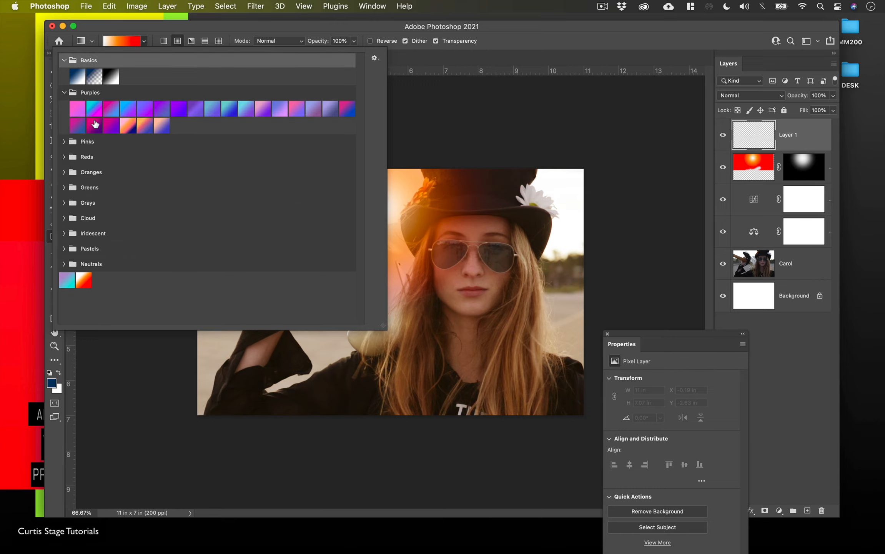
{"action": "left_click", "coordinate": [229, 116]}
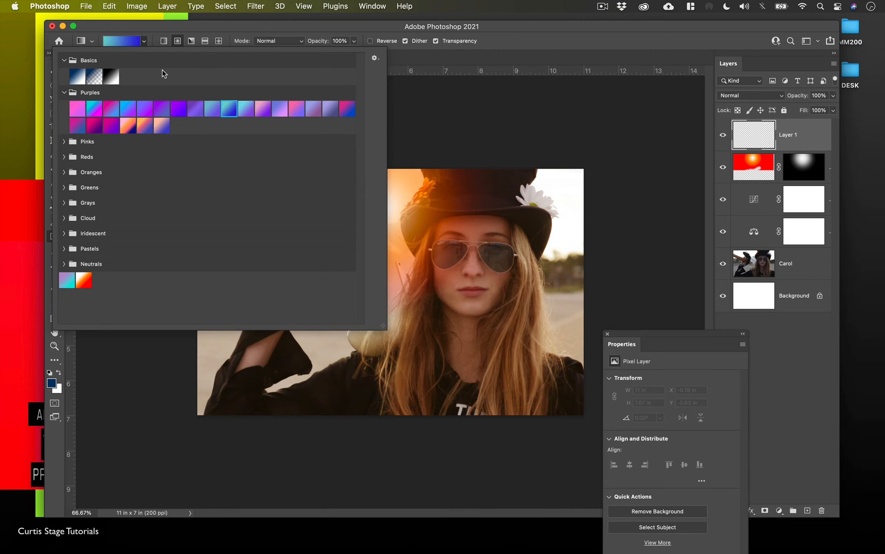
{"action": "left_click", "coordinate": [123, 42]}
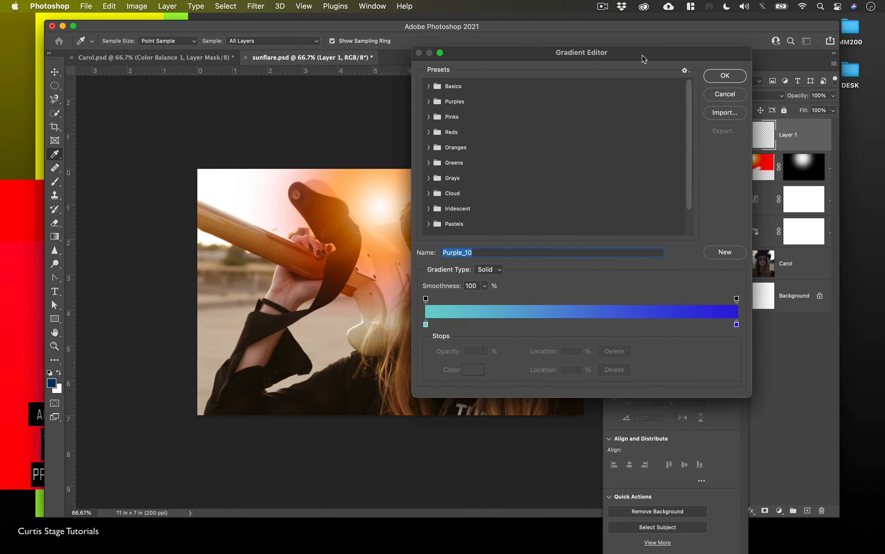
{"action": "left_click", "coordinate": [720, 93]}
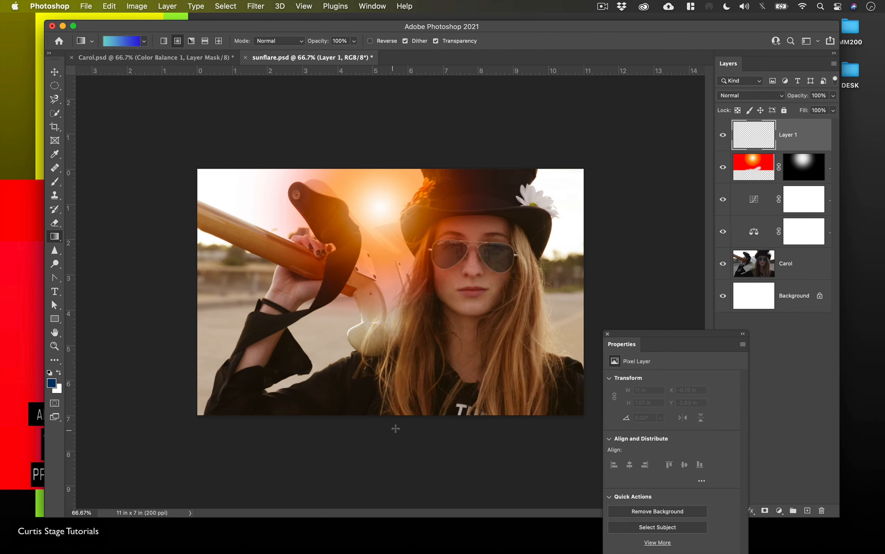
Try a radial gradient on the new layer, starting from the photo's lower edge and extending upward, and undo it
{"action": "left_click_drag", "start_coordinate": [409, 428], "coordinate": [410, 360]}
{"action": "left_click_drag", "start_coordinate": [399, 304], "coordinate": [407, 279]}
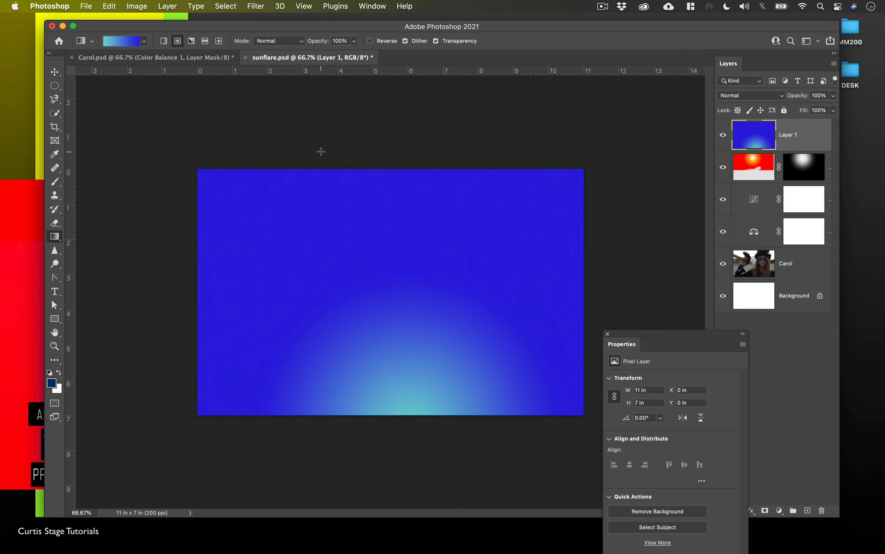
{"action": "key", "text": "super+z"}
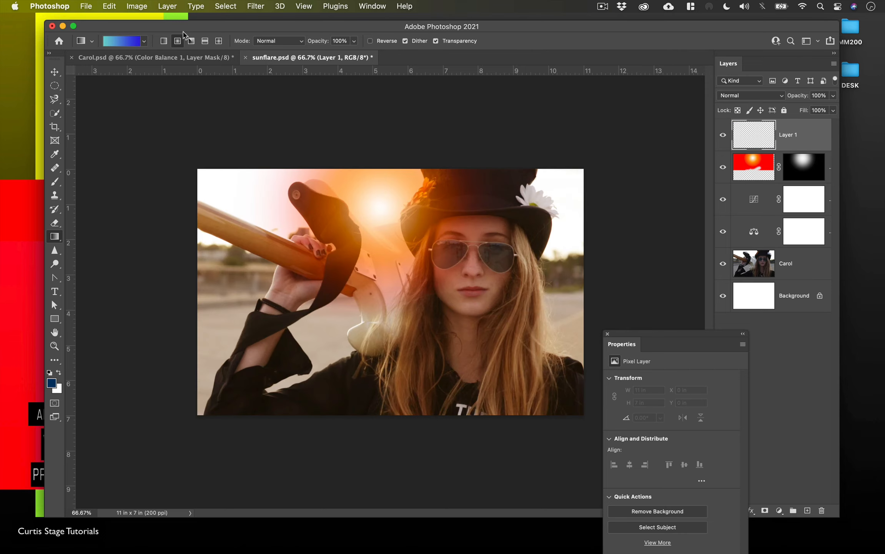
Switch the Gradient tool to linear, try an upward gradient on Layer 1 while previewing blend modes, and undo the gradient
{"action": "left_click", "coordinate": [163, 41]}
{"action": "left_click_drag", "start_coordinate": [420, 436], "coordinate": [418, 326]}
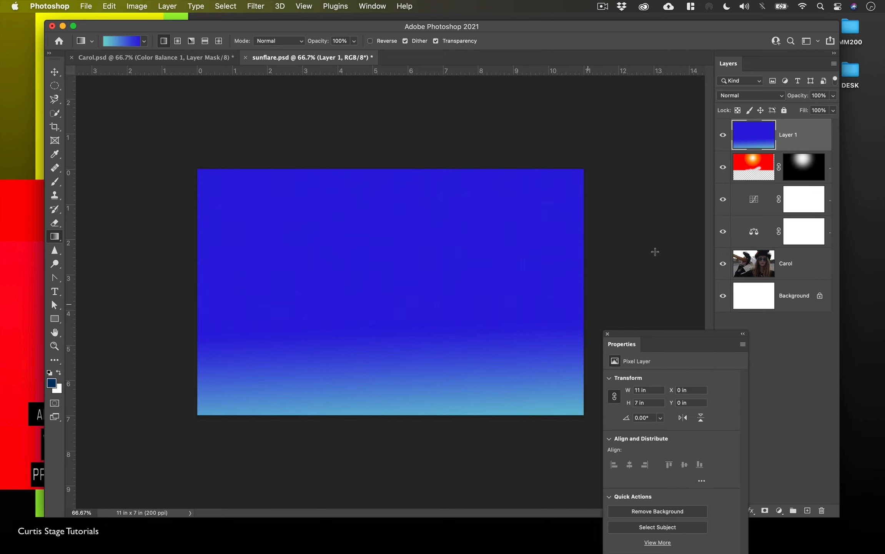
{"action": "left_click", "coordinate": [769, 97]}
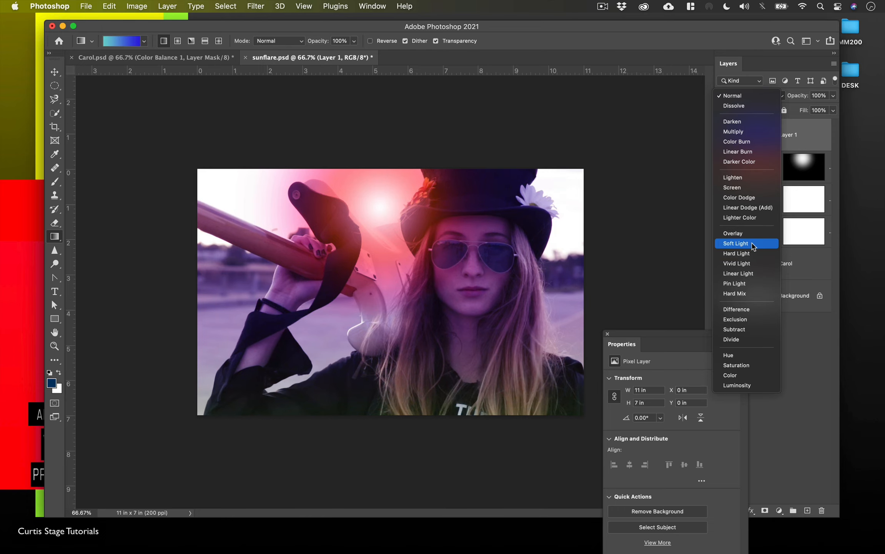
{"action": "left_click", "coordinate": [656, 136]}
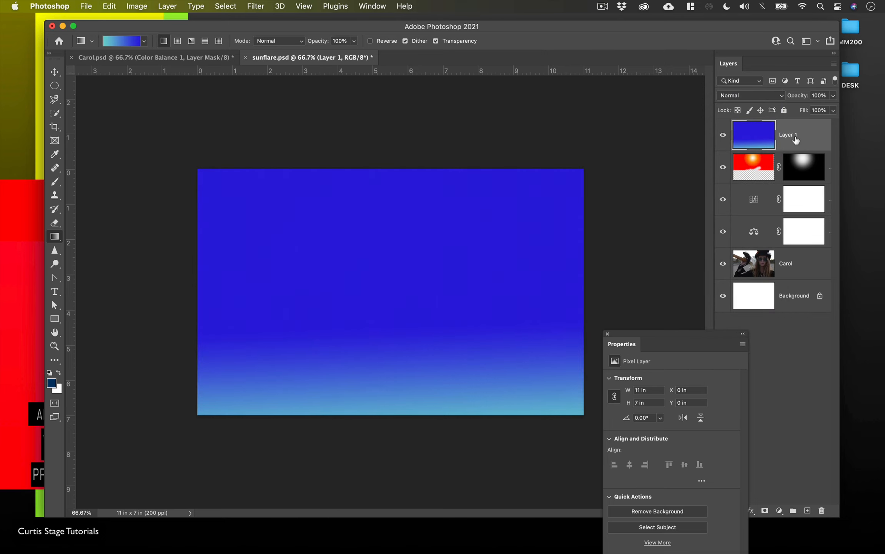
{"action": "key", "text": "super+z"}
Edit the Purple_10 gradient so the opacity stop at its teal end is 0%
{"action": "left_click", "coordinate": [121, 41]}
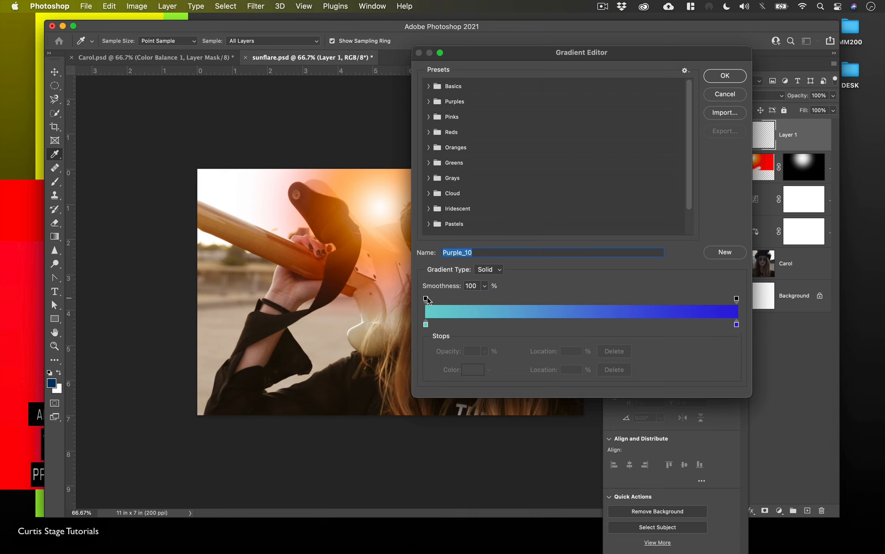
{"action": "left_click", "coordinate": [426, 299]}
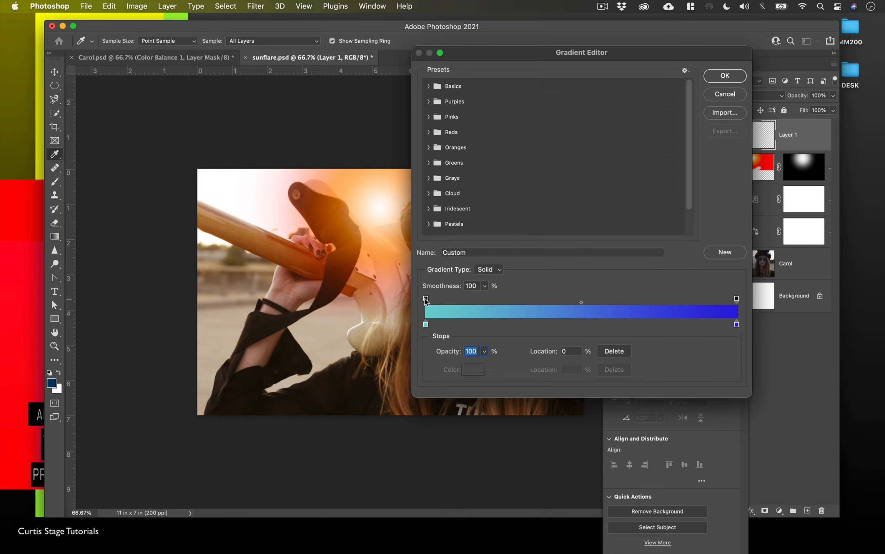
{"action": "left_click_drag", "start_coordinate": [456, 351], "coordinate": [372, 350]}
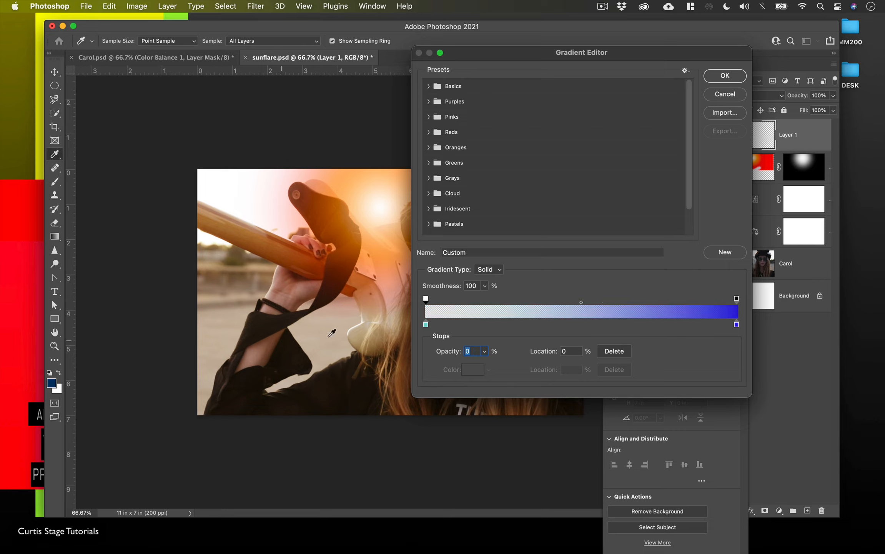
{"action": "left_click", "coordinate": [738, 76]}
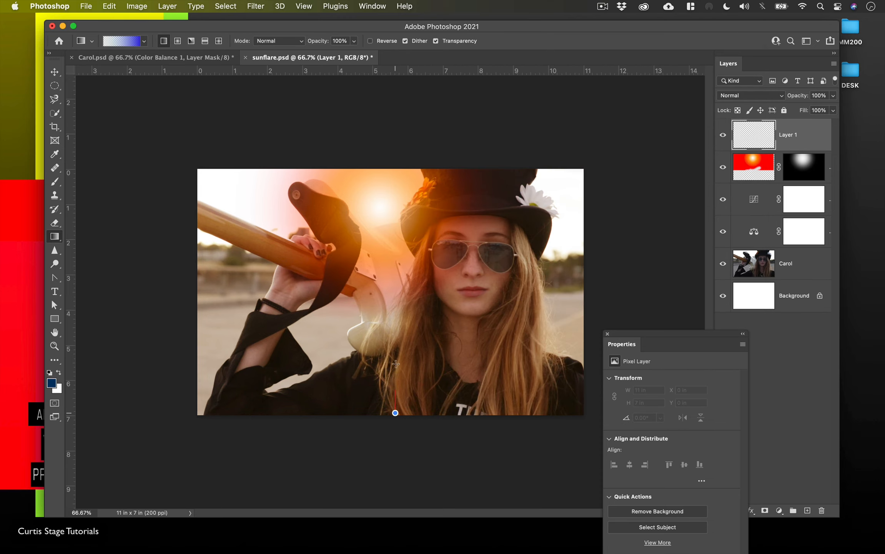
Try the transparent-to-blue linear gradient upward from the photo's lower edge on Layer 1, and undo it
{"action": "left_click_drag", "start_coordinate": [396, 363], "coordinate": [401, 268]}
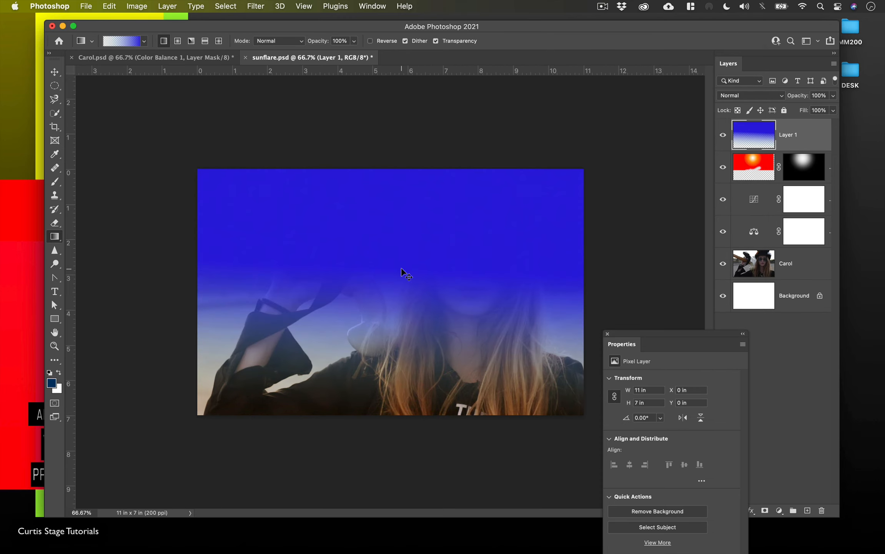
{"action": "key", "text": "super+z"}
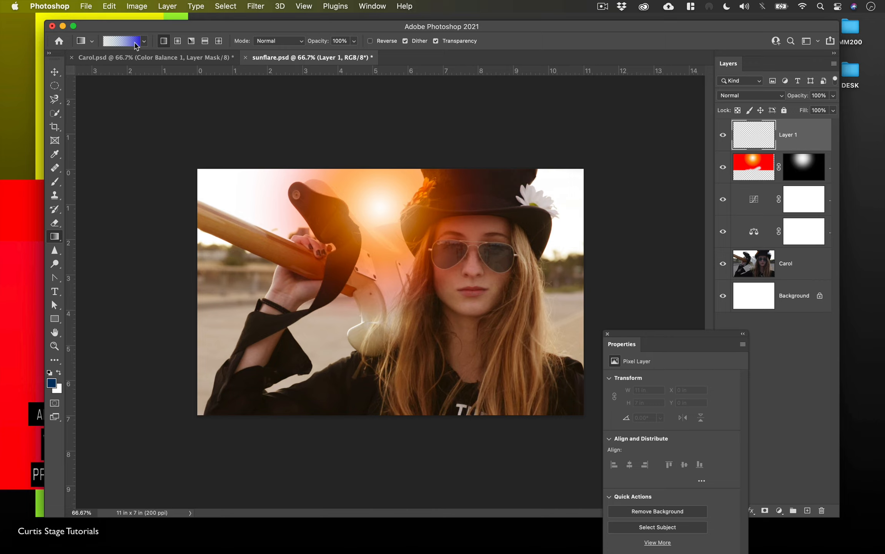
Reverse the gradient and draw it on Layer 1 from the photo's lower edge up to just above the middle
{"action": "left_click", "coordinate": [370, 42]}
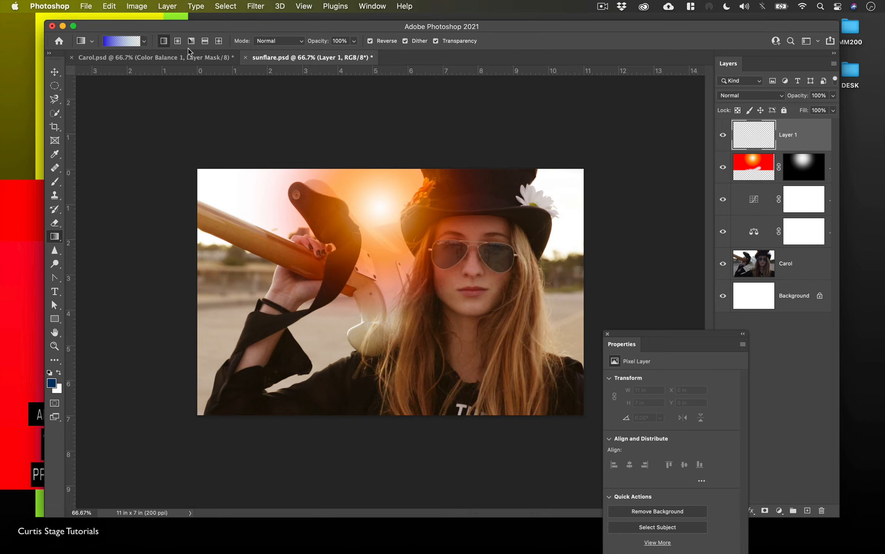
{"action": "left_click", "coordinate": [370, 41]}
{"action": "left_click", "coordinate": [370, 41]}
{"action": "left_click_drag", "start_coordinate": [395, 419], "coordinate": [390, 271]}
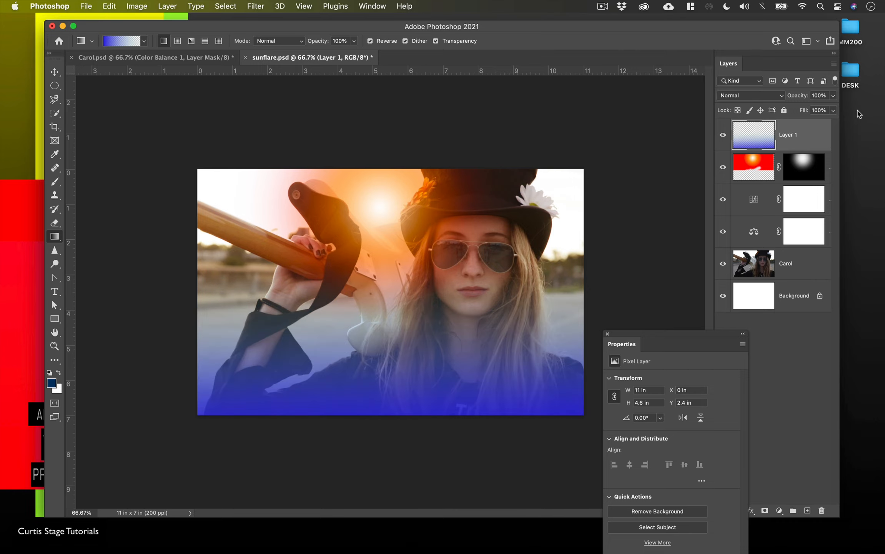
Set Layer 1's blend mode to Hard Light and its opacity to 43%
{"action": "left_click", "coordinate": [750, 95]}
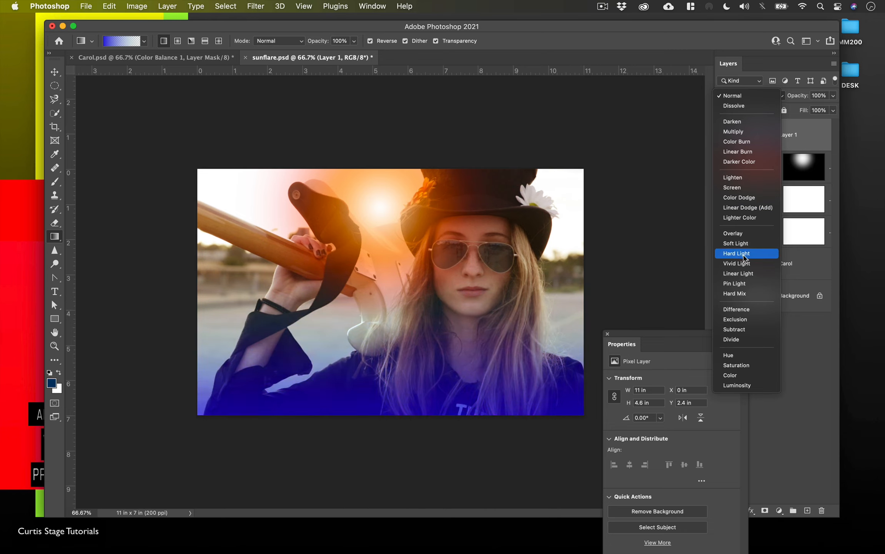
{"action": "left_click", "coordinate": [744, 253]}
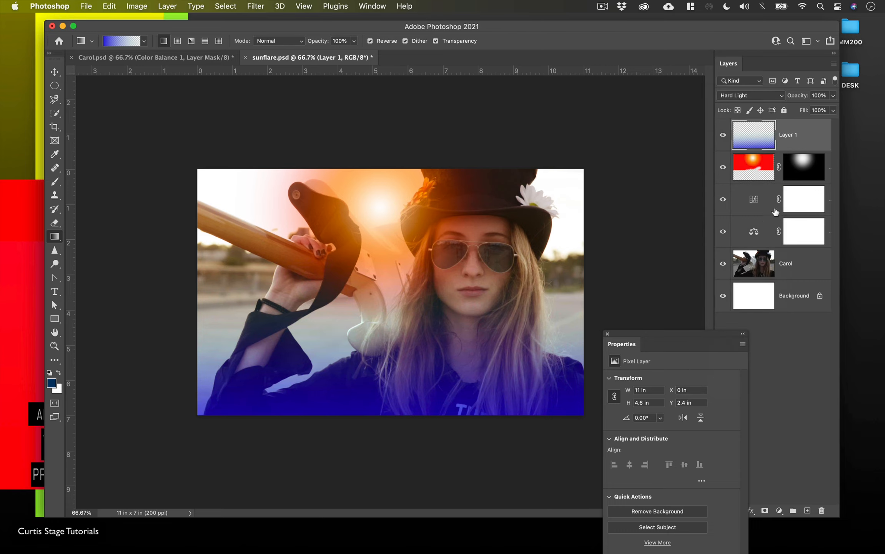
{"action": "left_click_drag", "start_coordinate": [801, 98], "coordinate": [784, 148]}
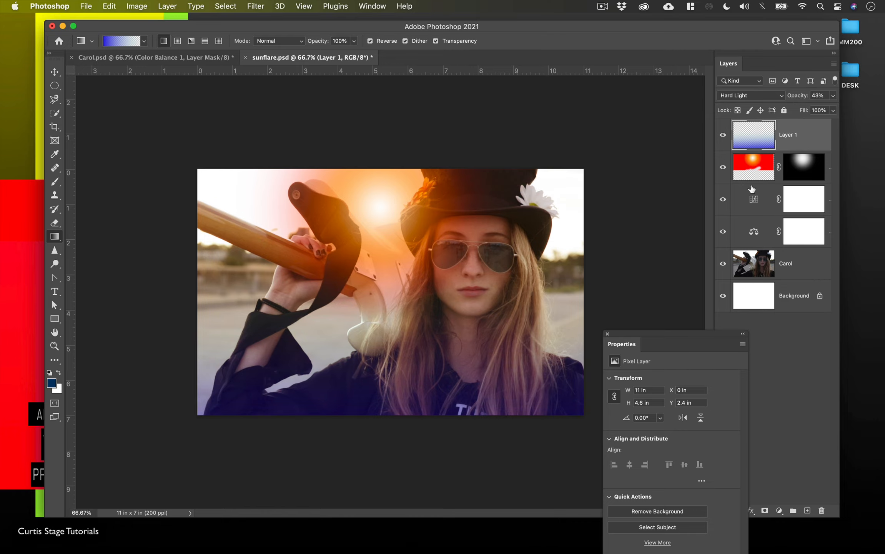
Compare the photo before and after by hiding and showing Layer 1, then all the effect layers above Carol
{"action": "left_click", "coordinate": [723, 135]}
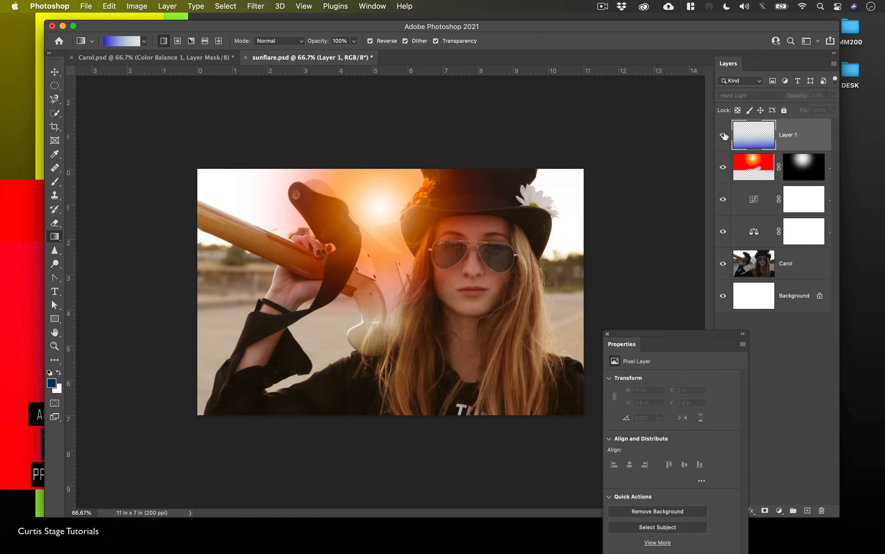
{"action": "left_click", "coordinate": [724, 135]}
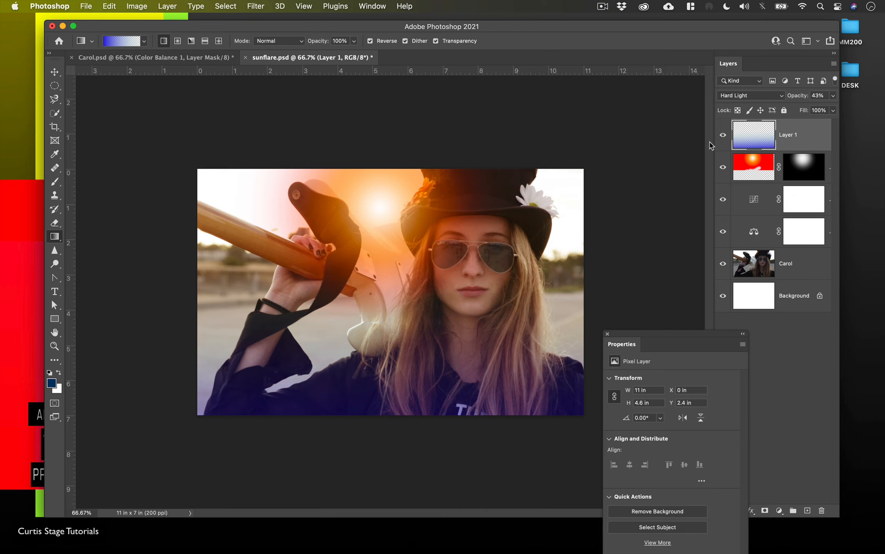
{"action": "left_click_drag", "start_coordinate": [668, 334], "coordinate": [722, 372]}
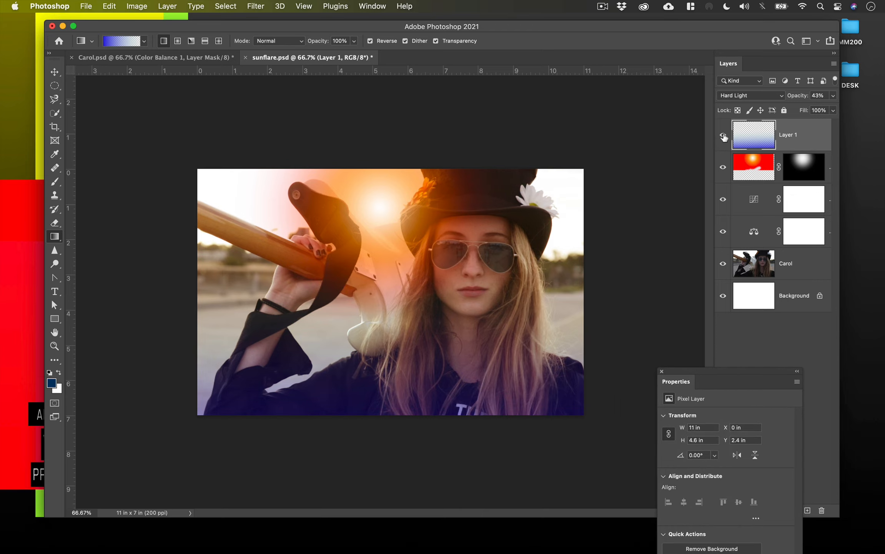
{"action": "left_click_drag", "start_coordinate": [724, 139], "coordinate": [724, 237]}
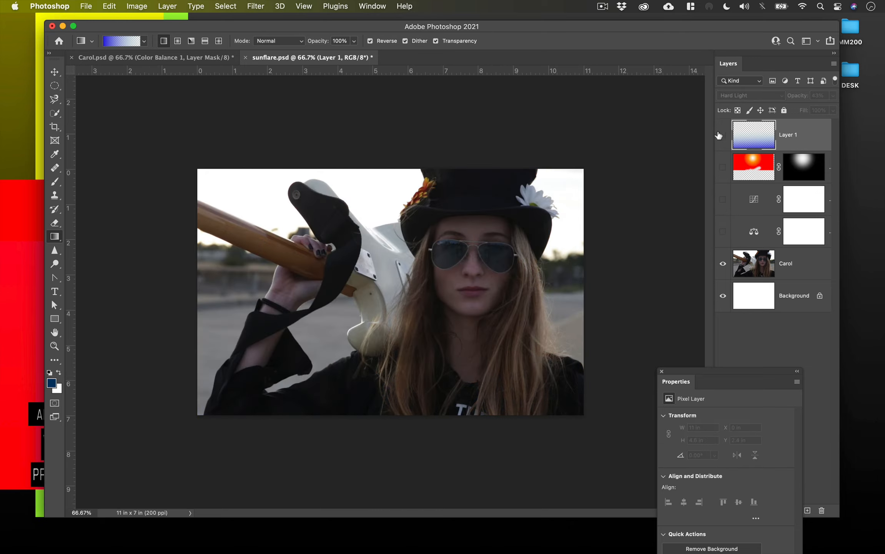
{"action": "left_click_drag", "start_coordinate": [723, 135], "coordinate": [724, 232]}
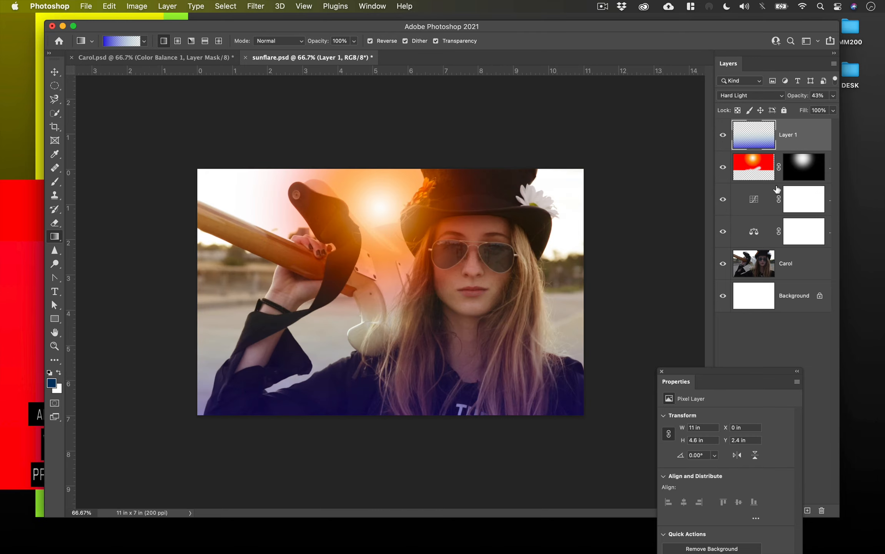